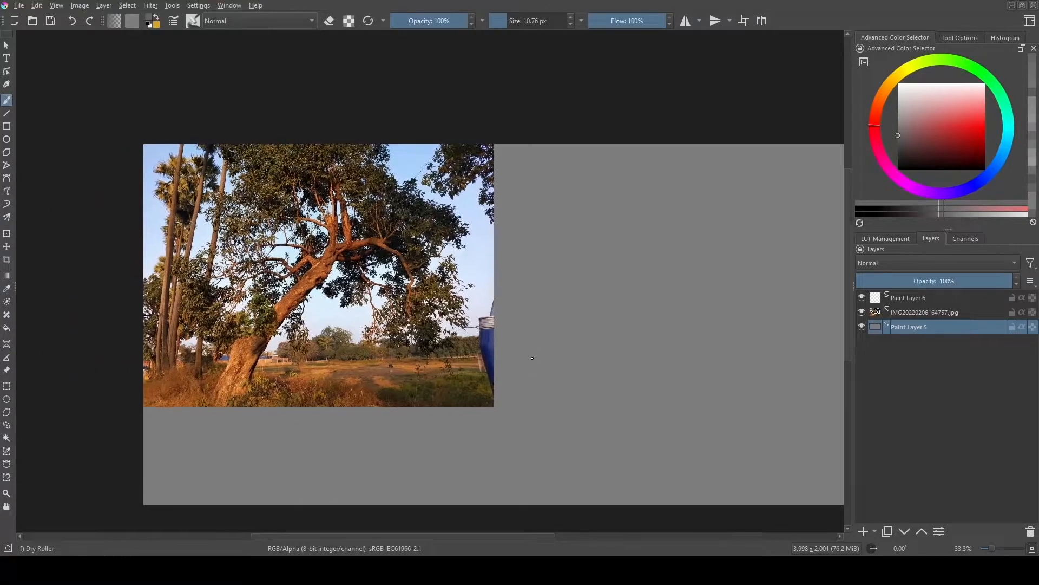
Step: Undo the recent layer and scaling changes affecting the tree photo
{"action": "key", "text": "ctrl+z"}
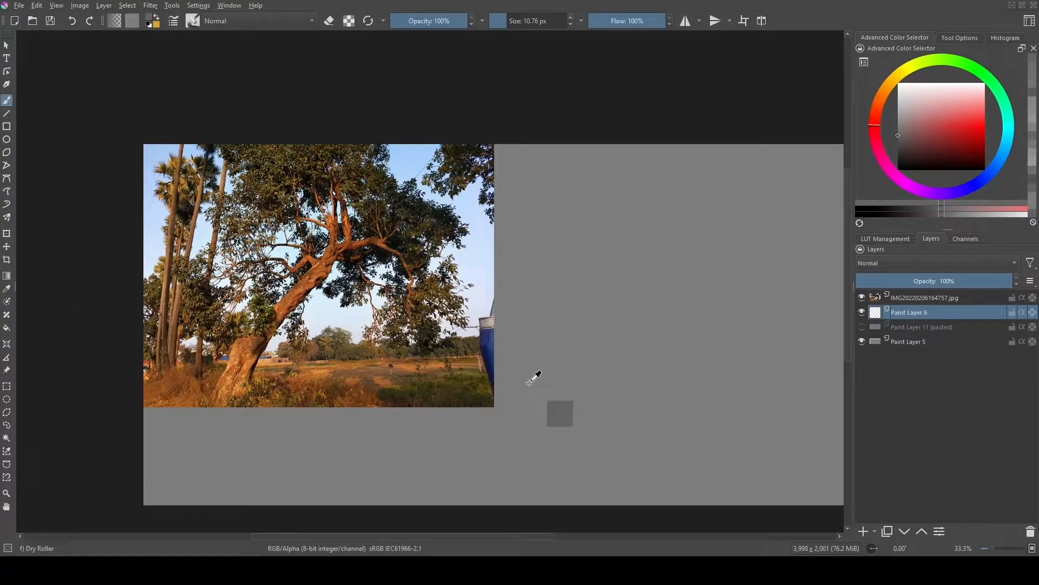
{"action": "key", "text": "ctrl+z"}
{"action": "left_click_drag", "start_coordinate": [530, 382], "coordinate": [431, 312]}
{"action": "left_click_drag", "start_coordinate": [464, 256], "coordinate": [531, 120]}
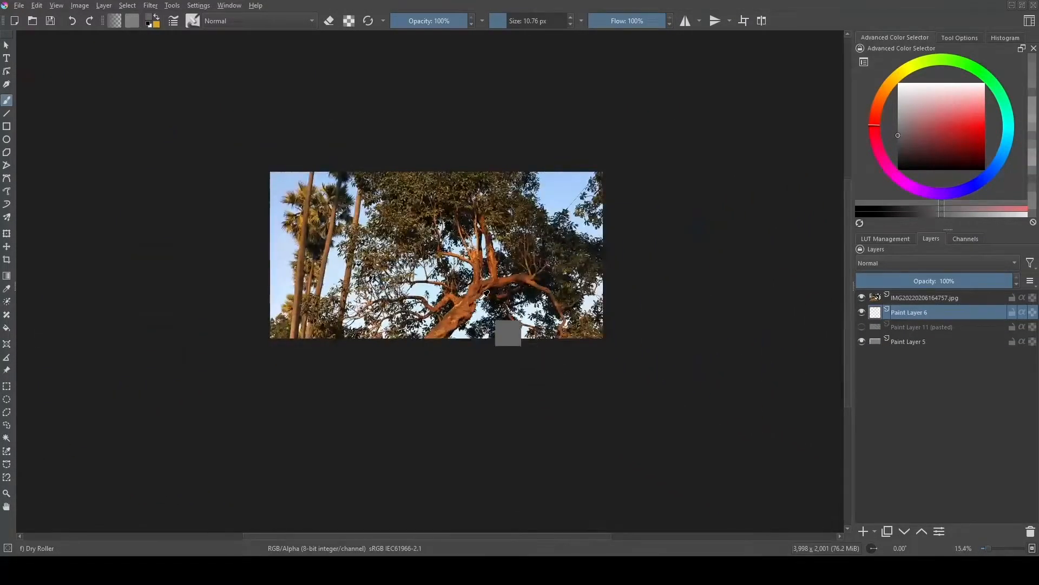
{"action": "left_click_drag", "start_coordinate": [494, 308], "coordinate": [496, 324]}
Step: Scale the tree photo layer down proportionally so its full height fits the canvas
{"action": "key", "text": "ctrl+t"}
{"action": "left_click_drag", "start_coordinate": [572, 322], "coordinate": [542, 319]}
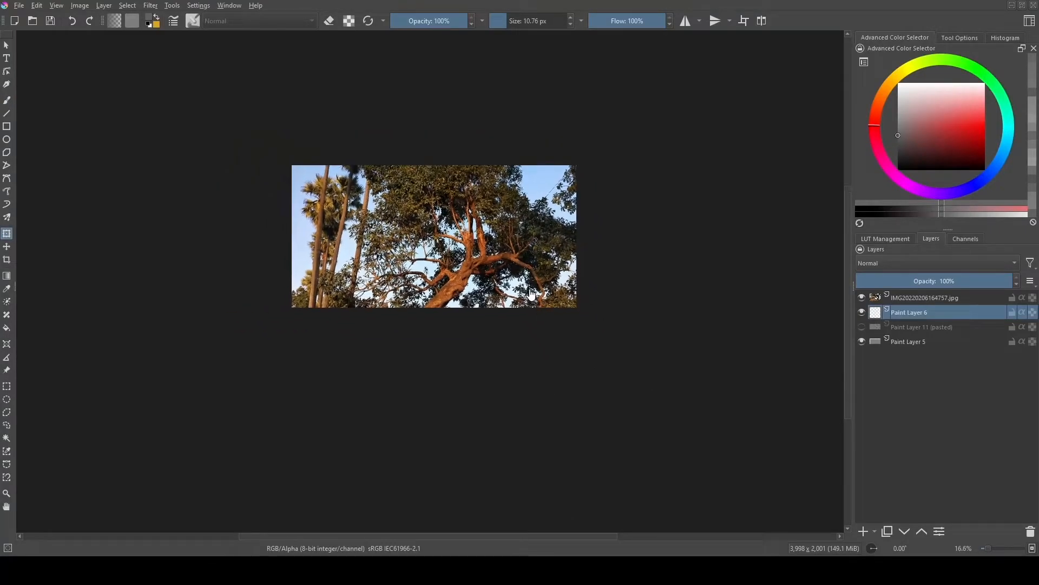
{"action": "left_click_drag", "start_coordinate": [635, 418], "coordinate": [577, 370]}
{"action": "left_click_drag", "start_coordinate": [567, 352], "coordinate": [586, 417]}
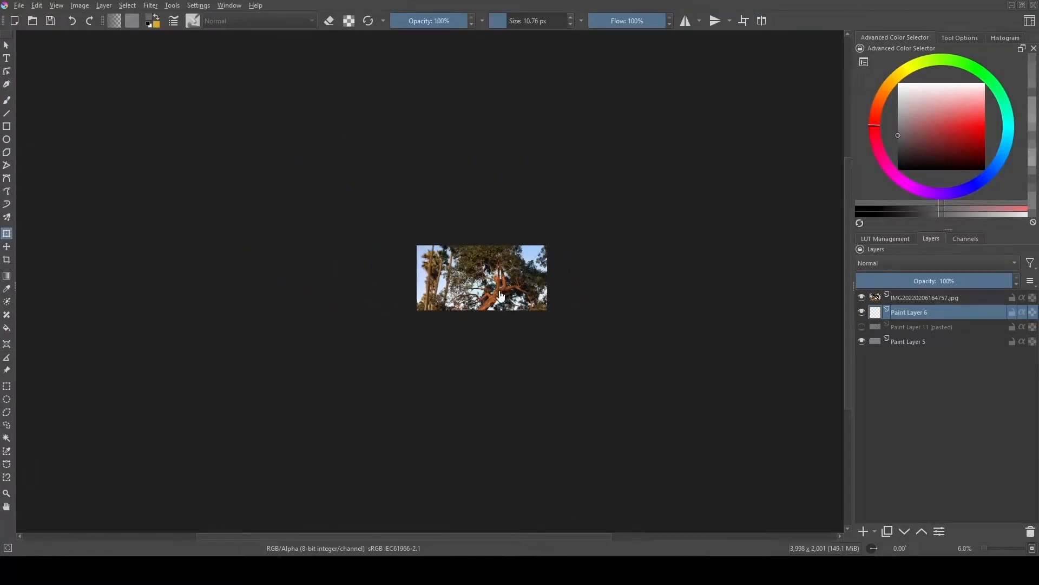
{"action": "left_click", "coordinate": [912, 300]}
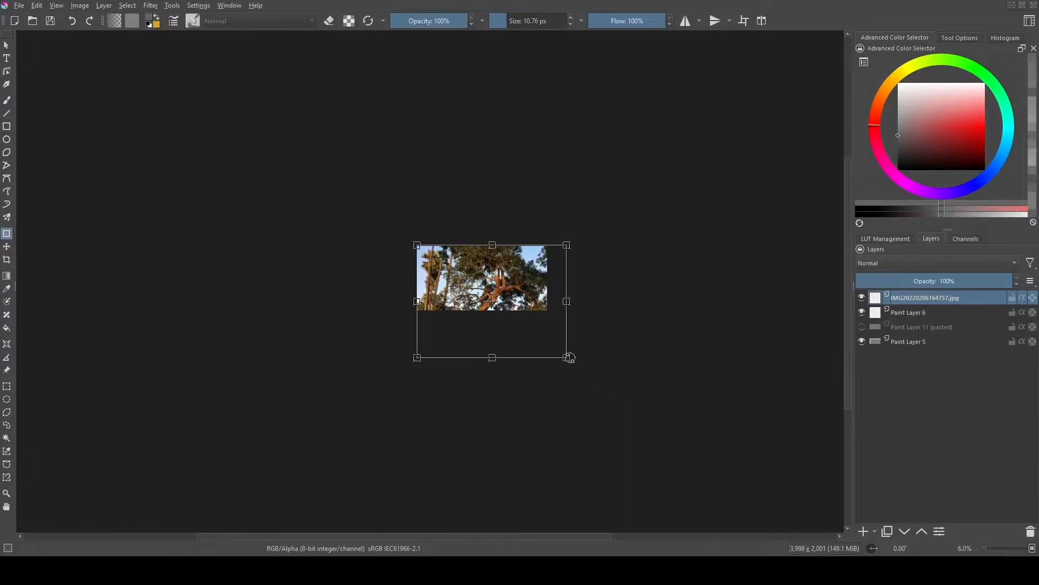
{"action": "left_click_drag", "start_coordinate": [568, 361], "coordinate": [508, 318]}
{"action": "key", "text": "ctrl+z"}
{"action": "left_click", "coordinate": [914, 311]}
{"action": "left_click", "coordinate": [913, 300]}
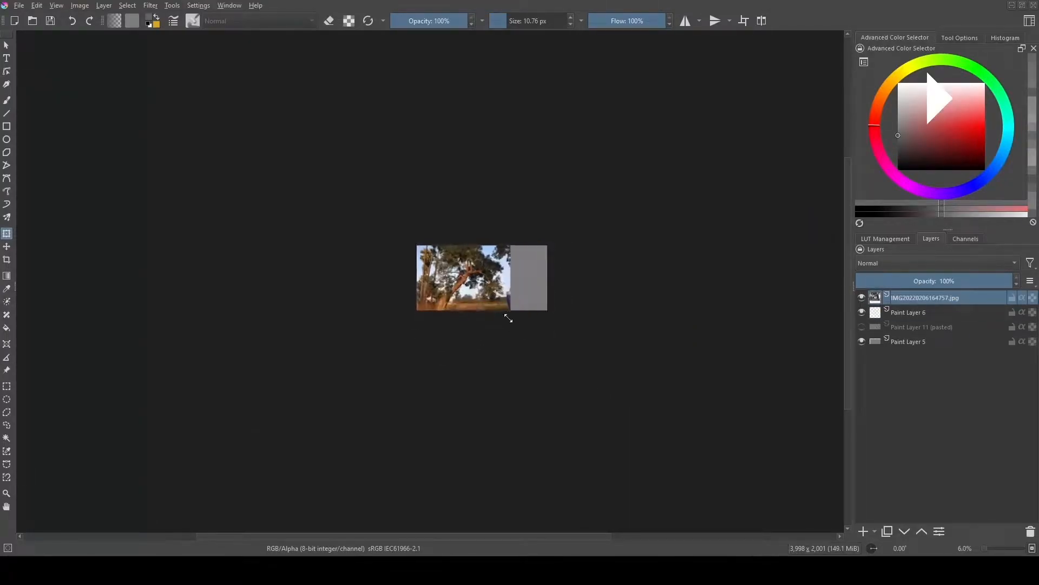
{"action": "key", "text": "Return"}
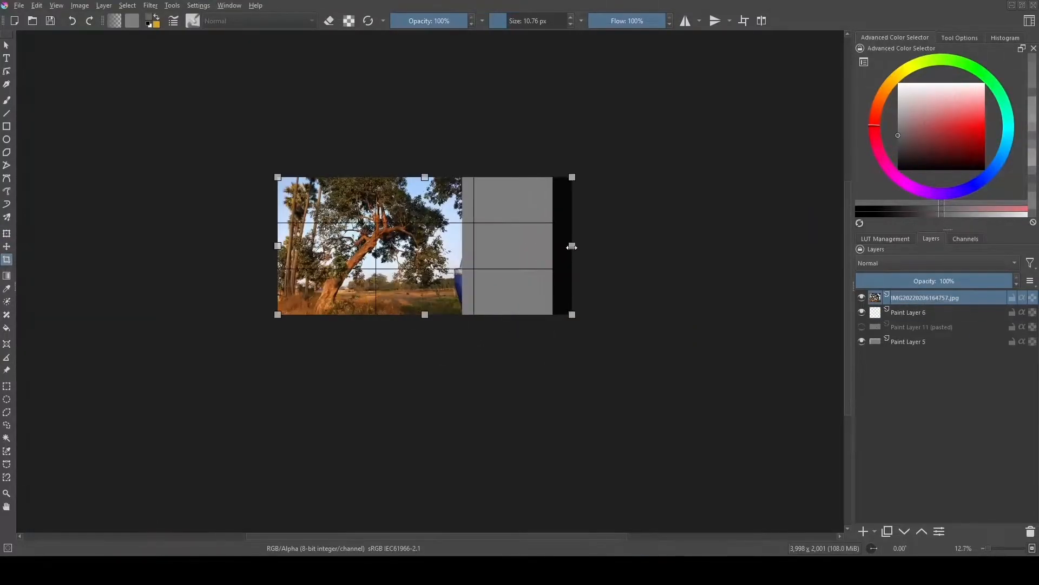
Step: Widen the canvas to 5,366 x 2,001 px and fill the background layer with medium gray
{"action": "left_click_drag", "start_coordinate": [568, 244], "coordinate": [645, 243]}
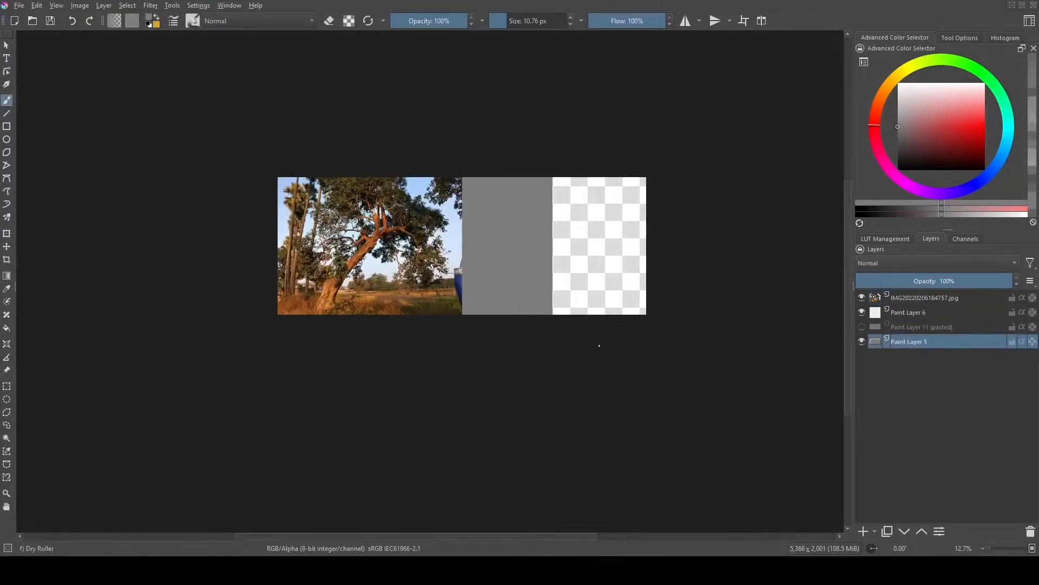
{"action": "key", "text": "shift+BackSpace"}
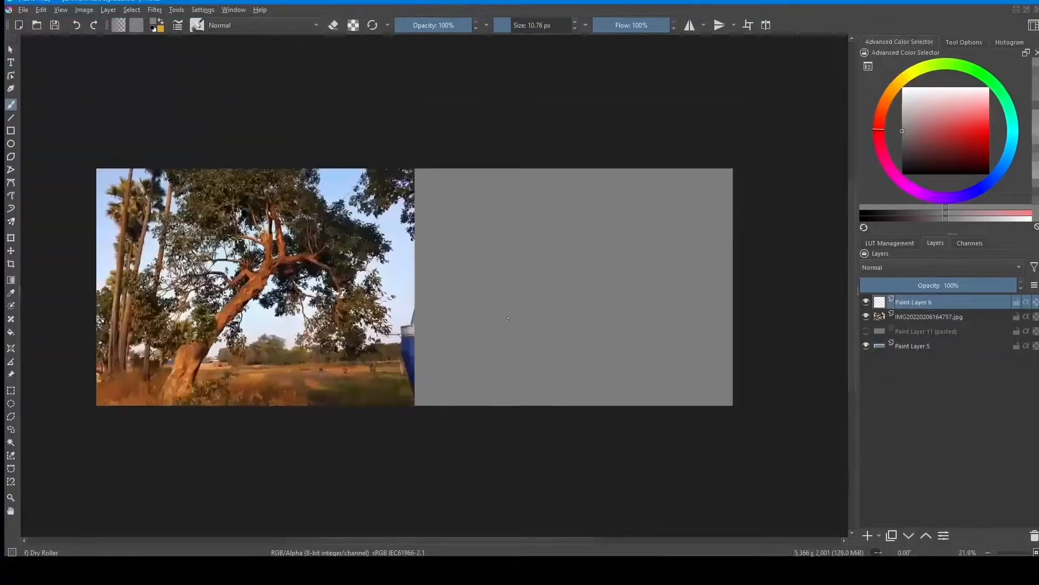
Step: Select the empty half beside the photo and fill it with dark gray on Paint Layer 6
{"action": "key", "text": "ctrl+r"}
{"action": "left_click_drag", "start_coordinate": [411, 165], "coordinate": [734, 406]}
{"action": "left_click_drag", "start_coordinate": [904, 155], "coordinate": [883, 156]}
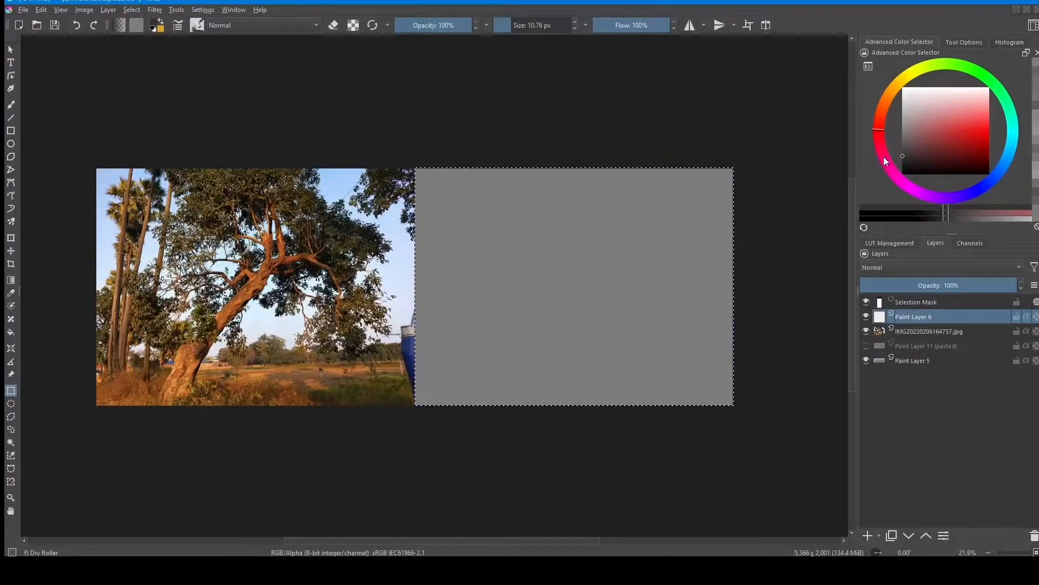
{"action": "key", "text": "shift+BackSpace"}
{"action": "key", "text": "ctrl+shift+a"}
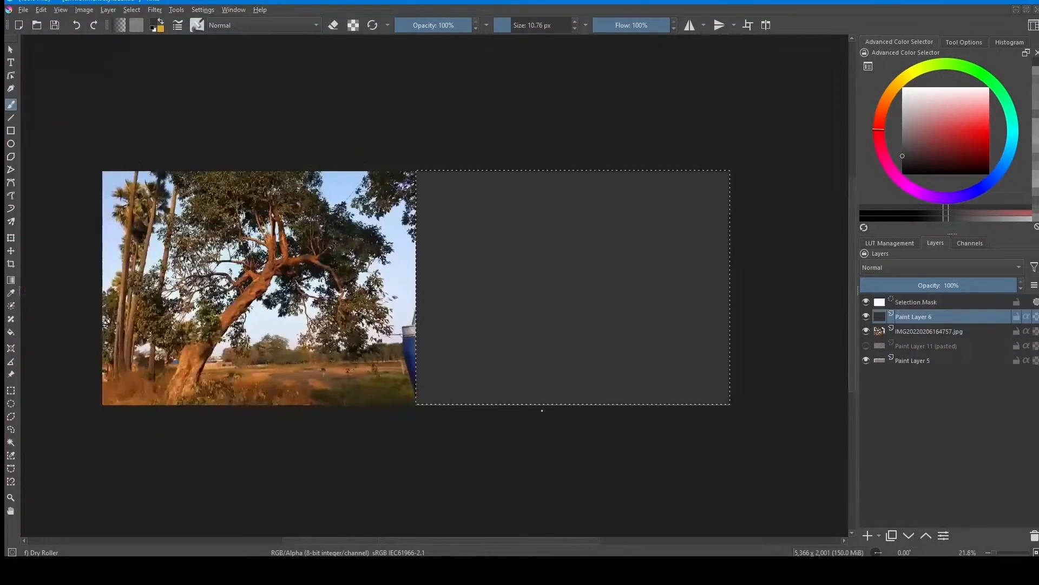
{"action": "key", "text": "shift+BackSpace"}
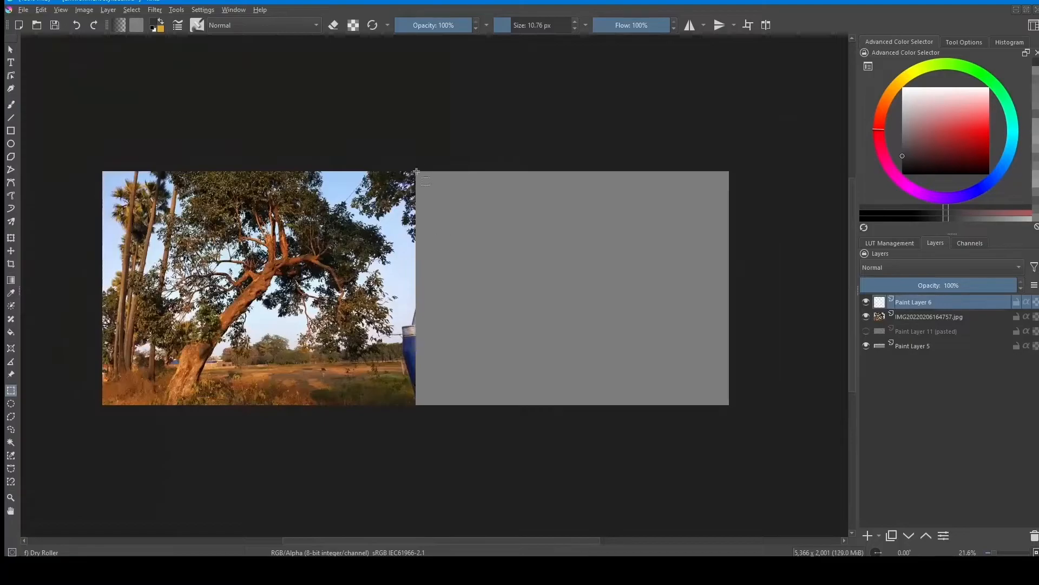
{"action": "key", "text": "ctrl+z"}
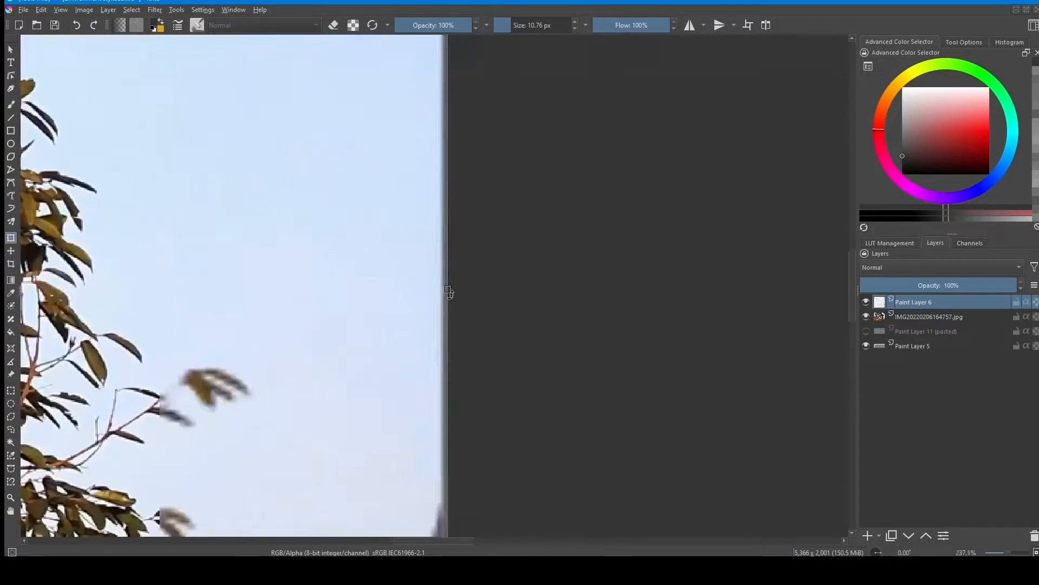
Step: Stretch the dark gray rectangle's edge slightly with the Transform tool so it meets the photo
{"action": "left_click_drag", "start_coordinate": [447, 291], "coordinate": [440, 291]}
{"action": "scroll", "coordinate": [518, 330], "scroll_direction": "down", "scroll_amount": 4}
{"action": "key", "text": "Return"}
{"action": "scroll", "coordinate": [551, 257], "scroll_direction": "down", "scroll_amount": 4}
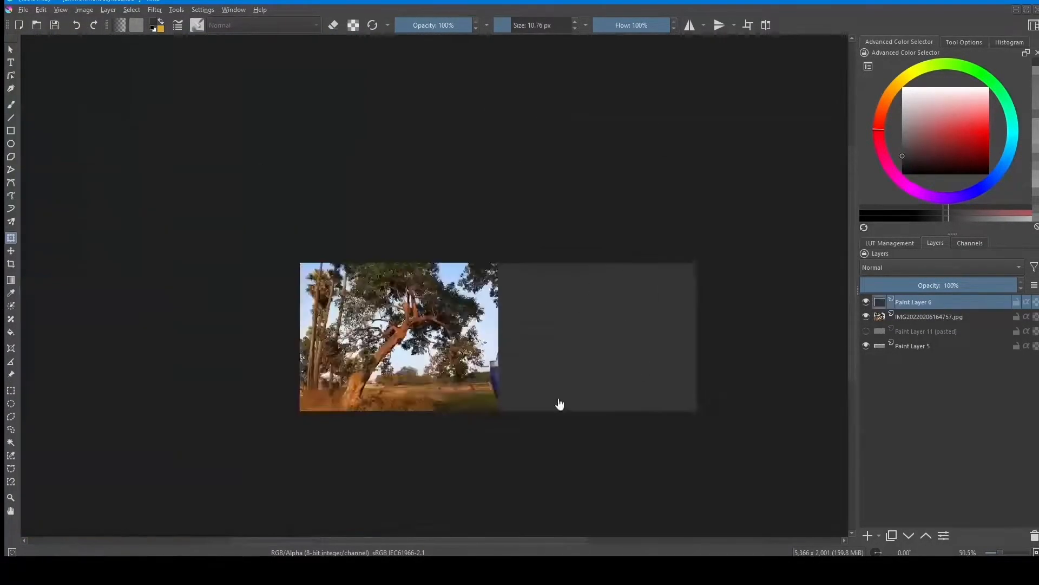
{"action": "scroll", "coordinate": [564, 420], "scroll_direction": "up", "scroll_amount": 1}
Step: Put the dark gray rectangle in a quick clipping group and set the Basic-3 Flow brush to about 108 px
{"action": "key", "text": "b"}
{"action": "key", "text": "ctrl+shift+g"}
{"action": "left_click_drag", "start_coordinate": [614, 540], "coordinate": [566, 540]}
{"action": "key", "text": "slash"}
{"action": "mouse_move", "coordinate": [532, 378]}
{"action": "left_mouse_down"}
{"action": "mouse_move", "coordinate": [570, 388]}
{"action": "mouse_move", "coordinate": [508, 399]}
{"action": "left_mouse_up"}
Step: Block in the sky on the mask layer with light blues sampled from the photo and canvas, leaving a dark strip below
{"action": "left_click", "coordinate": [400, 325], "text": "ctrl"}
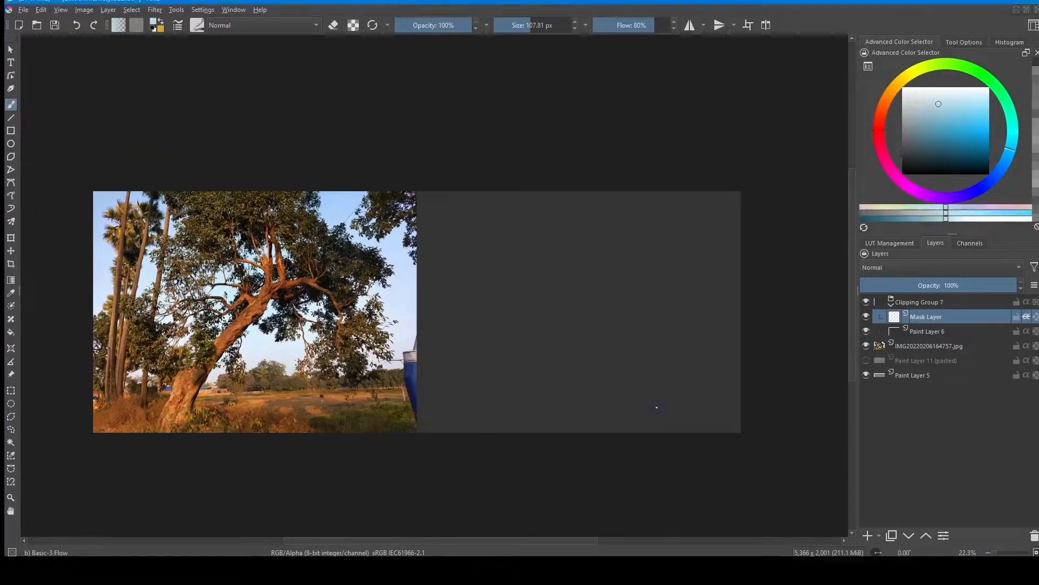
{"action": "left_click_drag", "start_coordinate": [694, 359], "coordinate": [756, 359]}
{"action": "mouse_move", "coordinate": [754, 359]}
{"action": "left_mouse_down"}
{"action": "mouse_move", "coordinate": [434, 364]}
{"action": "mouse_move", "coordinate": [466, 324]}
{"action": "mouse_move", "coordinate": [450, 283]}
{"action": "mouse_move", "coordinate": [661, 316]}
{"action": "left_mouse_up"}
{"action": "left_click_drag", "start_coordinate": [737, 328], "coordinate": [724, 330]}
{"action": "left_click", "coordinate": [338, 205], "text": "ctrl"}
{"action": "mouse_move", "coordinate": [509, 194]}
{"action": "left_mouse_down"}
{"action": "mouse_move", "coordinate": [582, 204]}
{"action": "mouse_move", "coordinate": [433, 244]}
{"action": "left_mouse_up"}
{"action": "left_click", "coordinate": [525, 236], "text": "ctrl"}
{"action": "left_click_drag", "start_coordinate": [525, 237], "coordinate": [656, 204]}
{"action": "left_click", "coordinate": [604, 205], "text": "ctrl"}
{"action": "mouse_move", "coordinate": [596, 211]}
{"action": "left_mouse_down"}
{"action": "mouse_move", "coordinate": [443, 262]}
{"action": "mouse_move", "coordinate": [472, 262]}
{"action": "left_mouse_up"}
{"action": "left_click", "coordinate": [595, 214], "text": "ctrl"}
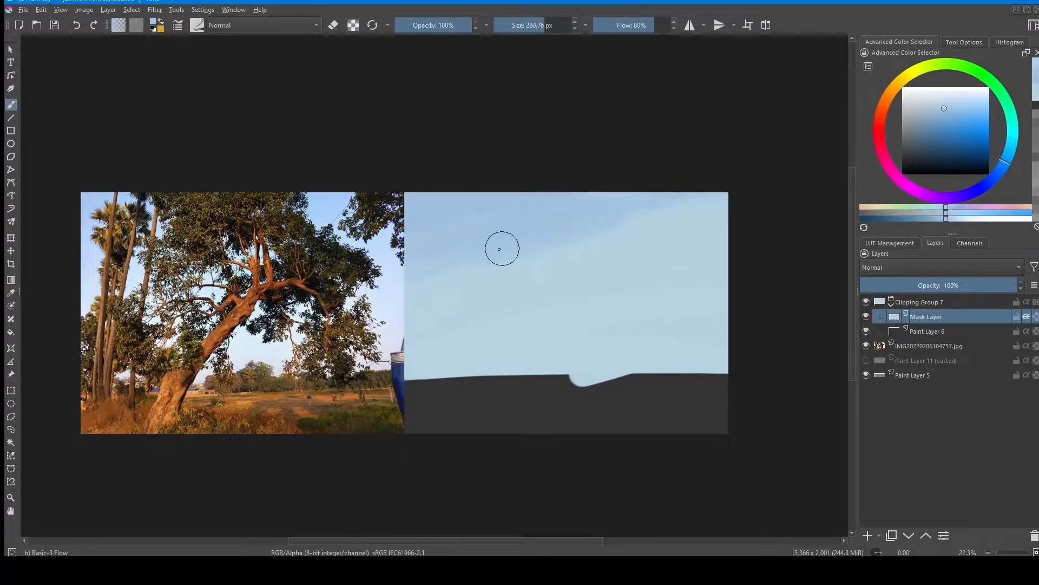
Step: Blend the darker upper blue into the paler lower sky with sampled colors and a brush of about 281 px
{"action": "left_click_drag", "start_coordinate": [625, 226], "coordinate": [444, 275]}
{"action": "left_click", "coordinate": [549, 303], "text": "ctrl"}
{"action": "left_click_drag", "start_coordinate": [637, 266], "coordinate": [399, 316]}
{"action": "left_click", "coordinate": [621, 238], "text": "ctrl"}
{"action": "scroll", "coordinate": [621, 308], "scroll_direction": "down", "scroll_amount": 1}
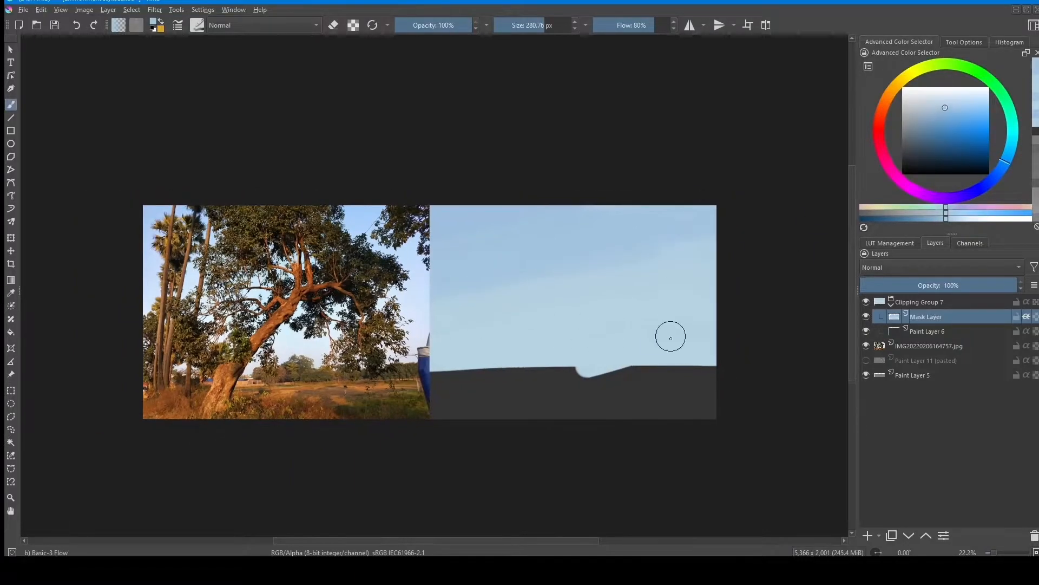
{"action": "left_click", "coordinate": [656, 336], "text": "ctrl"}
{"action": "left_click_drag", "start_coordinate": [657, 335], "coordinate": [633, 324]}
Step: Smooth the middle of the sky with sampled blues and a brush of about 295 px
{"action": "key", "text": "shift+i"}
{"action": "left_click_drag", "start_coordinate": [765, 329], "coordinate": [763, 355]}
{"action": "left_click", "coordinate": [595, 266]}
{"action": "left_click_drag", "start_coordinate": [572, 343], "coordinate": [581, 344]}
{"action": "mouse_move", "coordinate": [692, 304]}
{"action": "left_mouse_down"}
{"action": "mouse_move", "coordinate": [510, 333]}
{"action": "mouse_move", "coordinate": [710, 274]}
{"action": "left_mouse_up"}
{"action": "left_click", "coordinate": [533, 322], "text": "ctrl"}
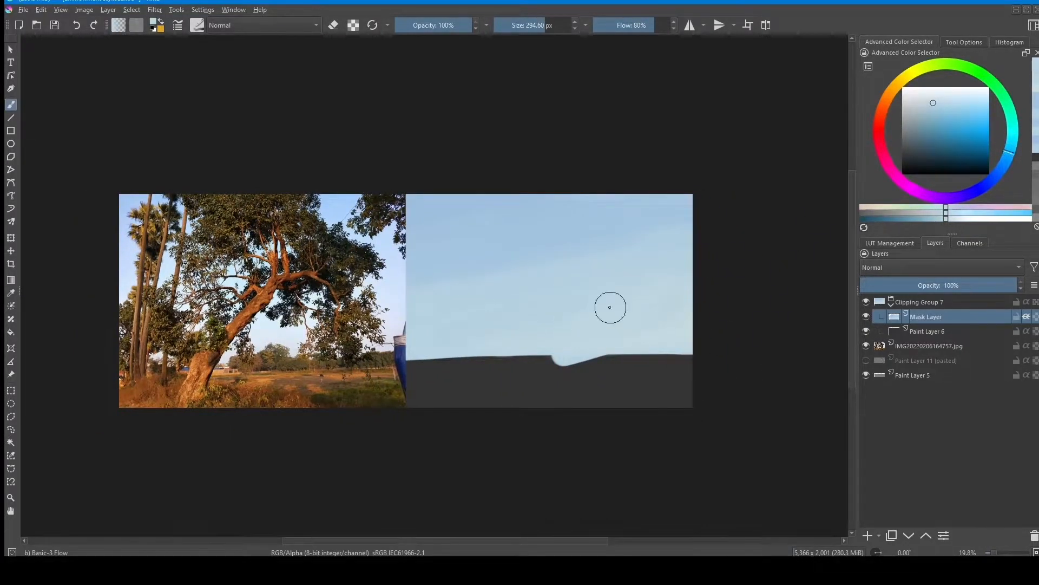
{"action": "left_click", "coordinate": [594, 296], "text": "ctrl"}
{"action": "left_click", "coordinate": [467, 341], "text": "ctrl"}
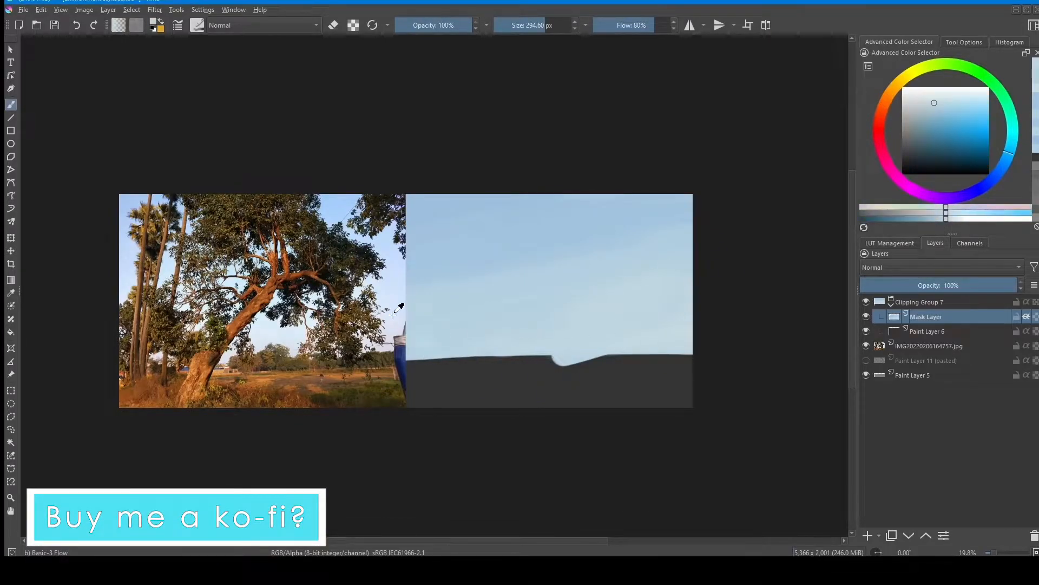
Step: Paint a pale pinkish-white haze across the lower sky and soften its upper edge with sampled blue
{"action": "left_click_drag", "start_coordinate": [600, 352], "coordinate": [773, 295]}
{"action": "left_click", "coordinate": [624, 295], "text": "ctrl"}
{"action": "mouse_move", "coordinate": [698, 303]}
{"action": "left_mouse_down"}
{"action": "mouse_move", "coordinate": [446, 338]}
{"action": "mouse_move", "coordinate": [589, 287]}
{"action": "mouse_move", "coordinate": [660, 232]}
{"action": "left_mouse_up"}
{"action": "left_click", "coordinate": [655, 242], "text": "ctrl"}
{"action": "left_click", "coordinate": [525, 259], "text": "ctrl"}
{"action": "left_click_drag", "start_coordinate": [527, 258], "coordinate": [676, 234]}
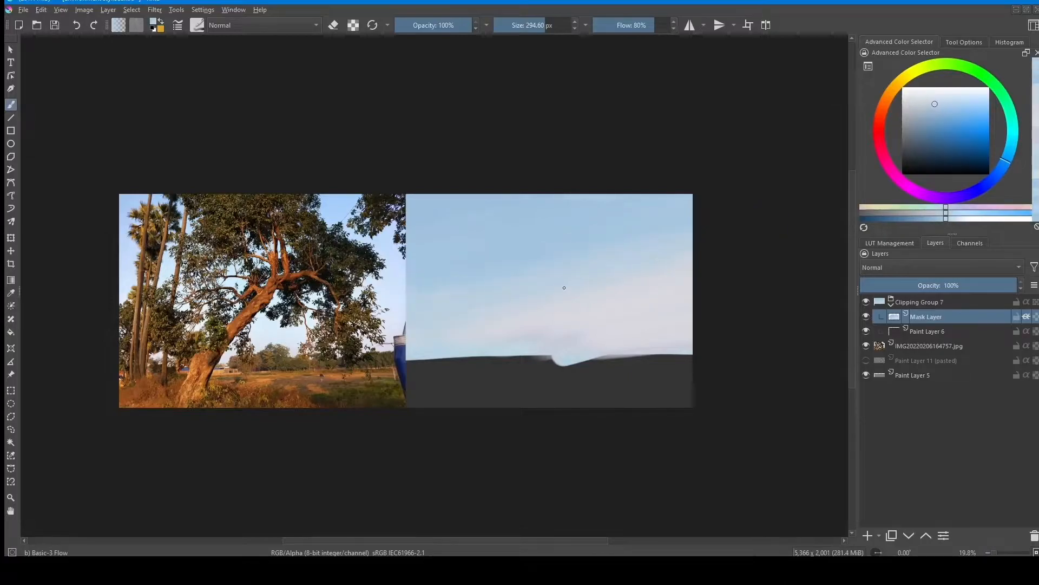
Step: Resample sky tones from the photo and painting and blend the pale haze upward into the blue
{"action": "left_click", "coordinate": [624, 270], "text": "ctrl"}
{"action": "mouse_move", "coordinate": [447, 336]}
{"action": "left_mouse_down"}
{"action": "mouse_move", "coordinate": [649, 336]}
{"action": "mouse_move", "coordinate": [712, 355]}
{"action": "left_mouse_up"}
{"action": "left_click", "coordinate": [337, 205], "text": "ctrl"}
{"action": "left_click", "coordinate": [388, 283], "text": "ctrl"}
{"action": "left_click", "coordinate": [135, 197], "text": "ctrl"}
{"action": "left_click", "coordinate": [512, 212], "text": "ctrl"}
{"action": "left_click", "coordinate": [622, 331], "text": "ctrl"}
{"action": "mouse_move", "coordinate": [592, 325]}
{"action": "left_mouse_down"}
{"action": "mouse_move", "coordinate": [418, 336]}
{"action": "mouse_move", "coordinate": [622, 276]}
{"action": "left_mouse_up"}
{"action": "left_click_drag", "start_coordinate": [433, 302], "coordinate": [650, 234]}
Step: Shape the haze as a soft diagonal band across the sky and extend the pale color toward the horizon
{"action": "left_click", "coordinate": [554, 253], "text": "ctrl"}
{"action": "mouse_move", "coordinate": [533, 281]}
{"action": "left_mouse_down"}
{"action": "mouse_move", "coordinate": [449, 303]}
{"action": "mouse_move", "coordinate": [449, 343]}
{"action": "left_mouse_up"}
{"action": "left_click", "coordinate": [542, 320], "text": "ctrl"}
{"action": "left_click", "coordinate": [547, 254], "text": "ctrl"}
{"action": "left_click_drag", "start_coordinate": [487, 282], "coordinate": [688, 222]}
{"action": "left_click_drag", "start_coordinate": [568, 363], "coordinate": [412, 368]}
Step: Cover the remaining dark strip with pale sky color using a brush of about 332 px and blend it upward
{"action": "left_click", "coordinate": [606, 319], "text": "ctrl"}
{"action": "left_click_drag", "start_coordinate": [687, 363], "coordinate": [498, 353]}
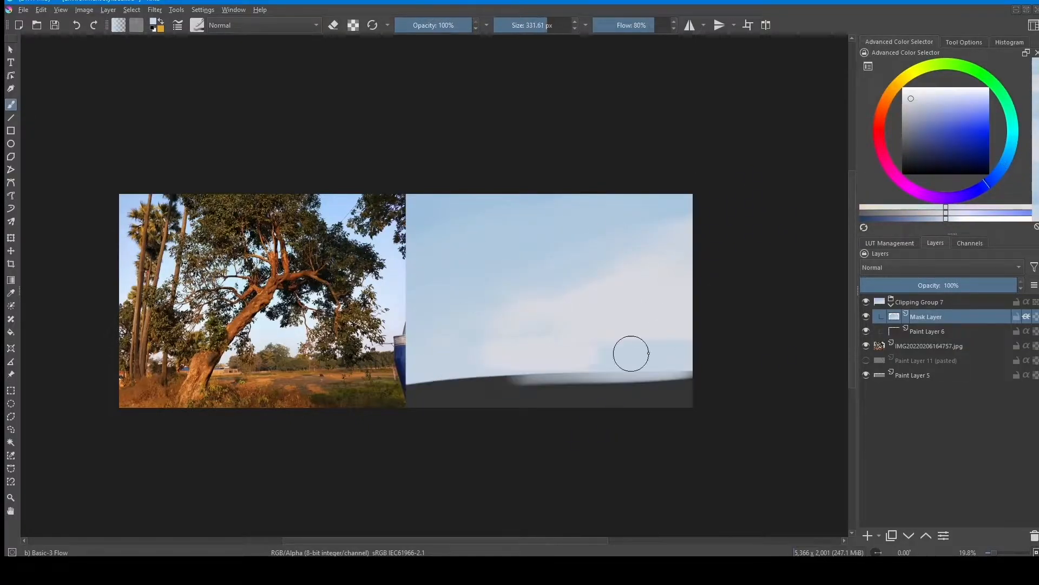
{"action": "left_click_drag", "start_coordinate": [412, 387], "coordinate": [688, 392]}
{"action": "left_click_drag", "start_coordinate": [416, 360], "coordinate": [517, 348]}
{"action": "left_click", "coordinate": [596, 271], "text": "ctrl"}
{"action": "left_click_drag", "start_coordinate": [574, 303], "coordinate": [680, 281]}
Step: Add a new paint layer above the sky and set a dark green color with a brush of about 167 px
{"action": "key", "text": "Insert"}
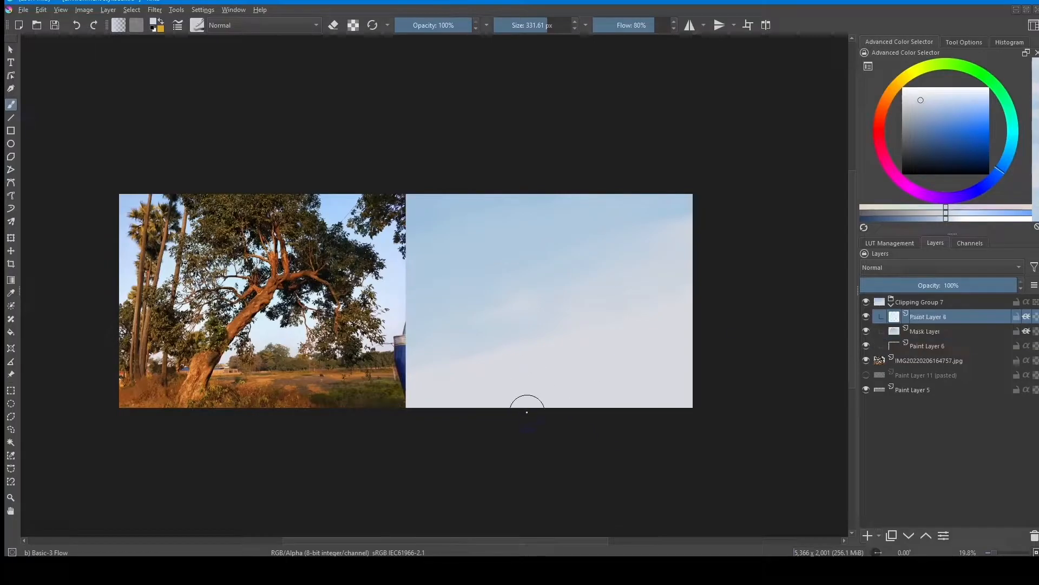
{"action": "key", "text": "shift+i"}
{"action": "left_click", "coordinate": [530, 318]}
{"action": "left_click", "coordinate": [560, 405]}
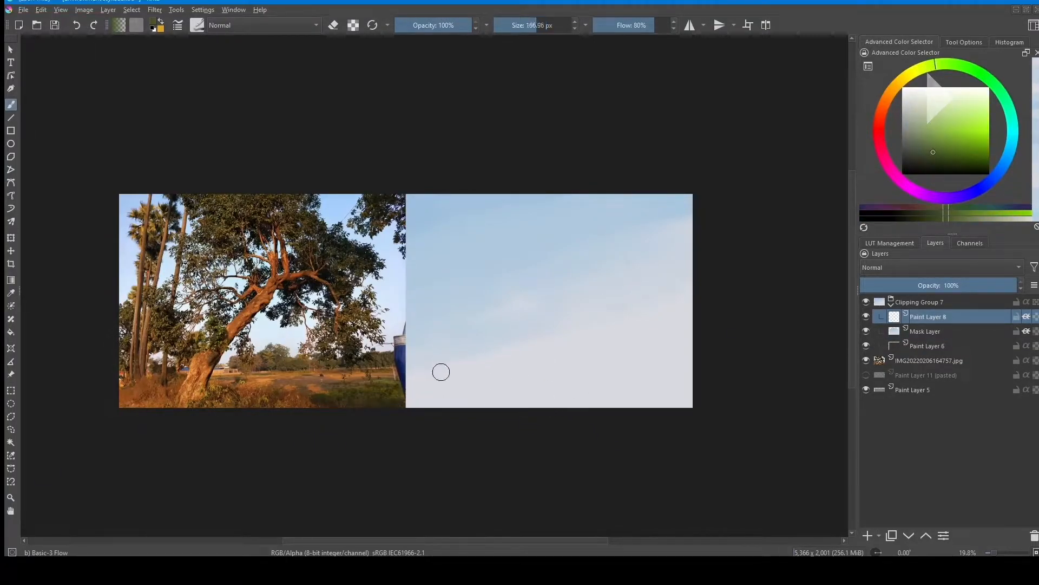
Step: Paint a green tree-line silhouette with rounded bushes and a pointed tree across the lower sky, with the interface hidden
{"action": "key", "text": "Tab"}
{"action": "left_click_drag", "start_coordinate": [655, 307], "coordinate": [668, 319]}
{"action": "mouse_move", "coordinate": [661, 321]}
{"action": "left_mouse_down"}
{"action": "mouse_move", "coordinate": [777, 318]}
{"action": "mouse_move", "coordinate": [759, 320]}
{"action": "left_mouse_up"}
{"action": "left_click_drag", "start_coordinate": [760, 321], "coordinate": [759, 331]}
{"action": "left_click_drag", "start_coordinate": [476, 348], "coordinate": [588, 343]}
{"action": "mouse_move", "coordinate": [561, 337]}
{"action": "left_mouse_down"}
{"action": "mouse_move", "coordinate": [616, 320]}
{"action": "mouse_move", "coordinate": [612, 336]}
{"action": "mouse_move", "coordinate": [644, 314]}
{"action": "mouse_move", "coordinate": [600, 314]}
{"action": "left_mouse_up"}
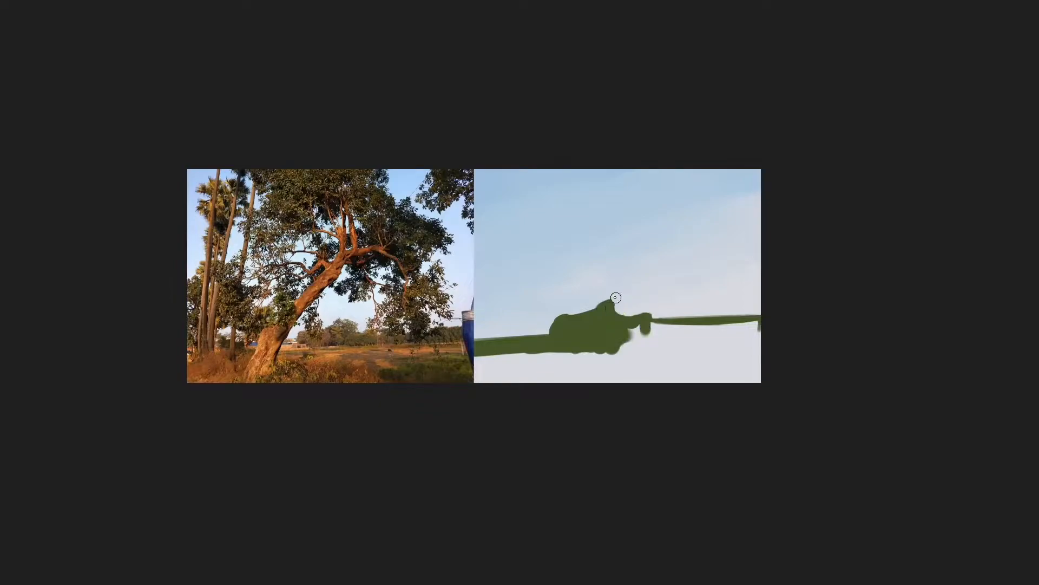
{"action": "mouse_move", "coordinate": [509, 345]}
{"action": "left_mouse_down"}
{"action": "mouse_move", "coordinate": [629, 337]}
{"action": "mouse_move", "coordinate": [678, 318]}
{"action": "left_mouse_up"}
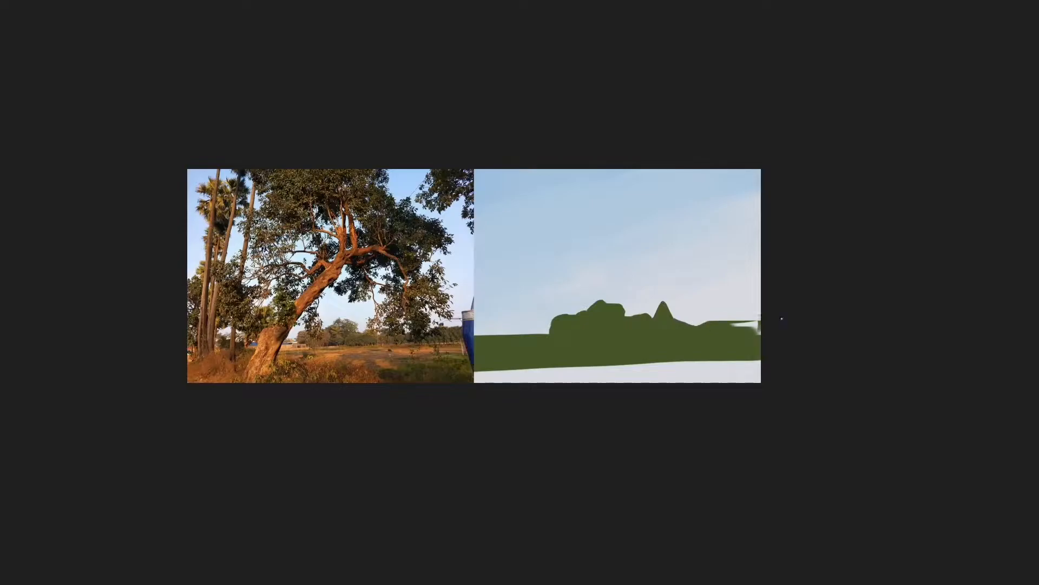
Step: Lay in flat brown ground below the green tree line and transform the painted shapes into place
{"action": "left_click", "coordinate": [483, 376]}
{"action": "key", "text": "ctrl+t"}
{"action": "left_click_drag", "start_coordinate": [641, 354], "coordinate": [644, 367]}
{"action": "left_click_drag", "start_coordinate": [850, 347], "coordinate": [849, 341]}
{"action": "left_click_drag", "start_coordinate": [673, 372], "coordinate": [674, 368]}
{"action": "key", "text": "Return"}
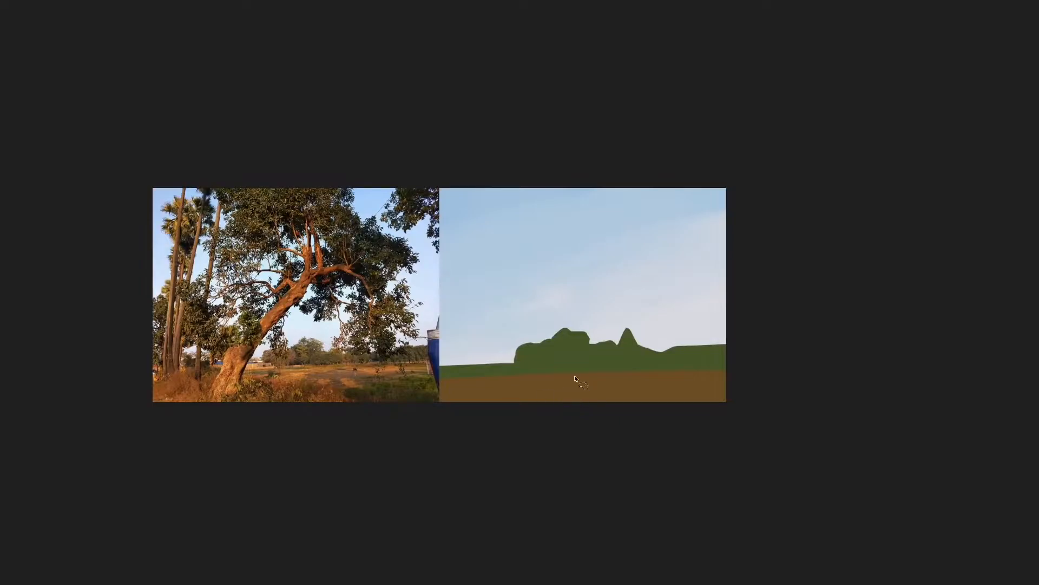
Step: Paint the ground ochre with dark brown patches and add olive highlights to the large bush
{"action": "mouse_move", "coordinate": [509, 395]}
{"action": "left_mouse_down"}
{"action": "mouse_move", "coordinate": [462, 404]}
{"action": "mouse_move", "coordinate": [477, 394]}
{"action": "left_mouse_up"}
{"action": "key", "text": "b"}
{"action": "left_click_drag", "start_coordinate": [476, 395], "coordinate": [533, 398]}
{"action": "left_click_drag", "start_coordinate": [570, 359], "coordinate": [703, 385]}
{"action": "key", "text": "ctrl+shift+a"}
{"action": "mouse_move", "coordinate": [670, 325]}
{"action": "left_mouse_down"}
{"action": "mouse_move", "coordinate": [578, 433]}
{"action": "mouse_move", "coordinate": [600, 373]}
{"action": "left_mouse_up"}
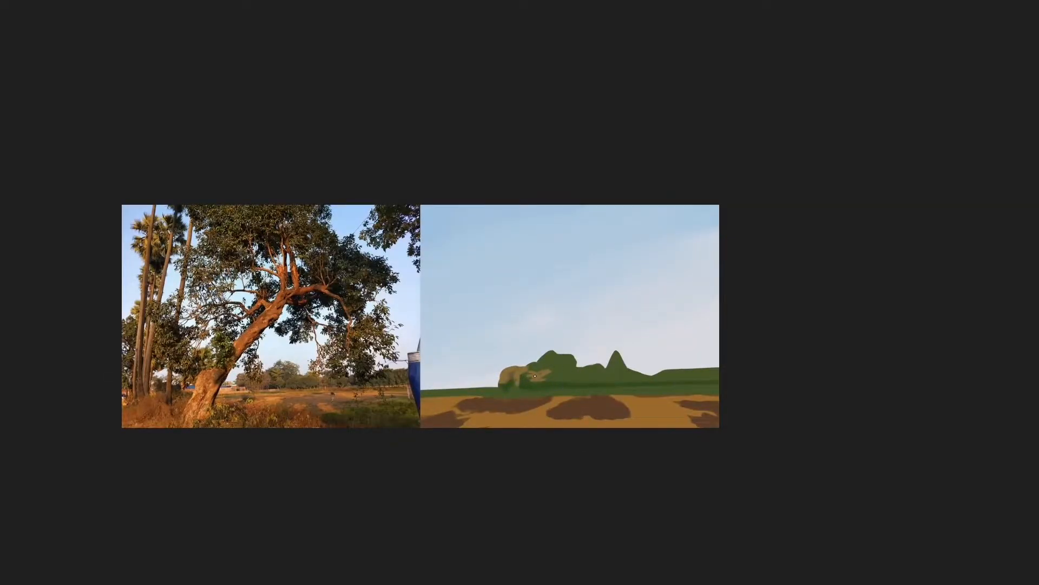
Step: Show the interface again and break up the left dark brown ground patch with sampled ochre and brown strokes
{"action": "left_click_drag", "start_coordinate": [596, 312], "coordinate": [683, 297]}
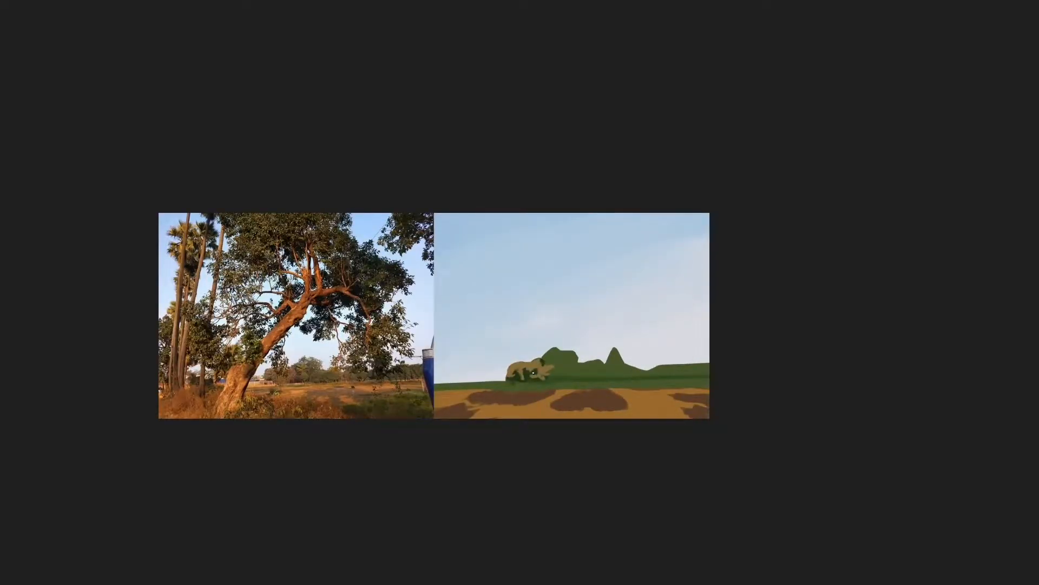
{"action": "scroll", "coordinate": [536, 370], "scroll_direction": "up", "scroll_amount": 2}
{"action": "mouse_move", "coordinate": [536, 370]}
{"action": "left_mouse_down"}
{"action": "mouse_move", "coordinate": [571, 375]}
{"action": "mouse_move", "coordinate": [572, 438]}
{"action": "left_mouse_up"}
{"action": "key", "text": "Tab"}
{"action": "left_click_drag", "start_coordinate": [554, 380], "coordinate": [562, 276]}
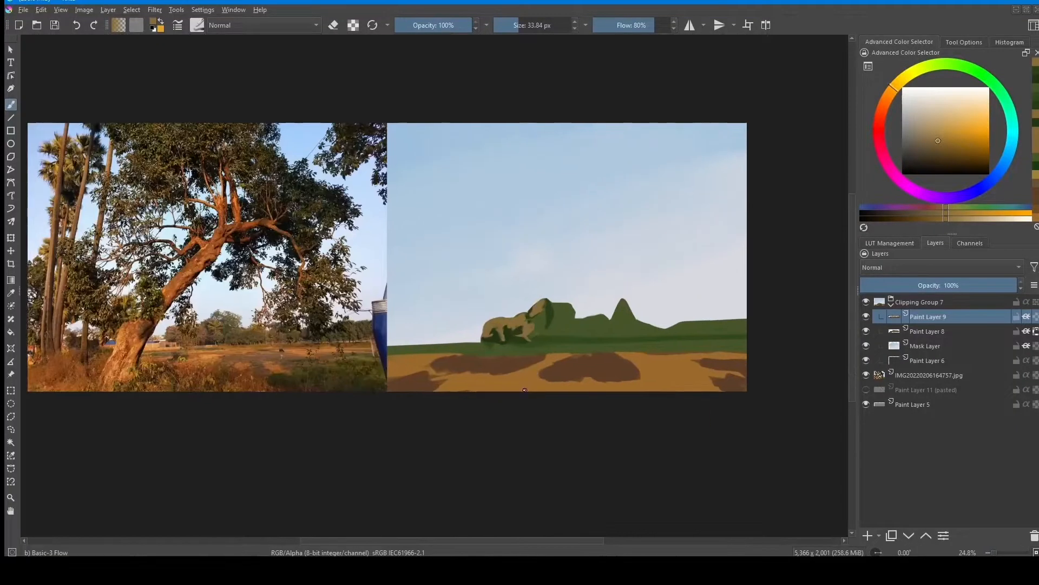
{"action": "left_click", "coordinate": [522, 357], "text": "ctrl"}
{"action": "left_click", "coordinate": [548, 361], "text": "ctrl"}
{"action": "left_click_drag", "start_coordinate": [544, 355], "coordinate": [424, 359]}
{"action": "left_click", "coordinate": [490, 359], "text": "ctrl"}
{"action": "left_click", "coordinate": [460, 351], "text": "ctrl"}
{"action": "left_click", "coordinate": [439, 352], "text": "ctrl"}
{"action": "left_click", "coordinate": [508, 358], "text": "ctrl"}
Step: Vary the left foreground with sampled reddish-brown and light ochre strokes using a brush of about 42 px
{"action": "mouse_move", "coordinate": [508, 362]}
{"action": "left_mouse_down"}
{"action": "mouse_move", "coordinate": [488, 371]}
{"action": "mouse_move", "coordinate": [479, 357]}
{"action": "left_mouse_up"}
{"action": "left_click", "coordinate": [544, 360], "text": "ctrl"}
{"action": "left_click", "coordinate": [546, 368], "text": "ctrl"}
{"action": "left_click", "coordinate": [541, 362], "text": "ctrl"}
{"action": "mouse_move", "coordinate": [545, 363]}
{"action": "left_mouse_down"}
{"action": "mouse_move", "coordinate": [464, 368]}
{"action": "mouse_move", "coordinate": [442, 351]}
{"action": "mouse_move", "coordinate": [462, 366]}
{"action": "left_mouse_up"}
{"action": "left_click", "coordinate": [492, 372], "text": "ctrl"}
{"action": "left_click", "coordinate": [546, 347], "text": "ctrl"}
{"action": "left_click", "coordinate": [505, 381], "text": "ctrl"}
{"action": "left_click", "coordinate": [473, 373], "text": "ctrl"}
{"action": "left_click", "coordinate": [470, 369], "text": "ctrl"}
{"action": "left_click", "coordinate": [482, 369], "text": "ctrl"}
{"action": "left_click", "coordinate": [453, 381], "text": "ctrl"}
{"action": "left_click", "coordinate": [435, 368], "text": "ctrl"}
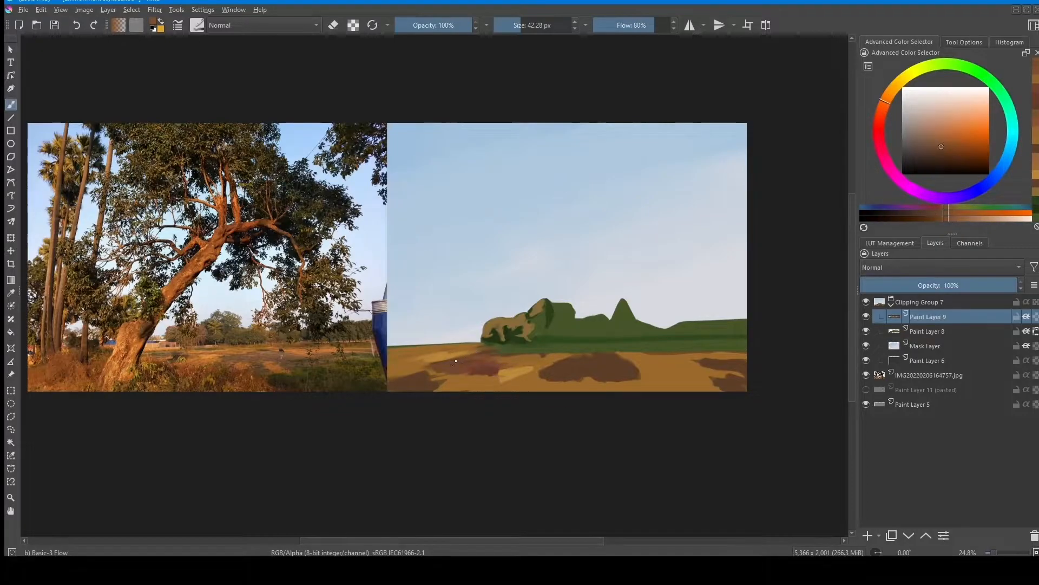
Step: Paint sampled earth tones over the ground between the left and central brown patches
{"action": "scroll", "coordinate": [436, 367], "scroll_direction": "down", "scroll_amount": 1}
{"action": "left_click", "coordinate": [548, 360], "text": "ctrl"}
{"action": "left_click", "coordinate": [547, 360], "text": "ctrl"}
{"action": "mouse_move", "coordinate": [543, 357]}
{"action": "left_mouse_down"}
{"action": "mouse_move", "coordinate": [567, 348]}
{"action": "mouse_move", "coordinate": [503, 349]}
{"action": "left_mouse_up"}
{"action": "left_click", "coordinate": [553, 353], "text": "ctrl"}
{"action": "left_click", "coordinate": [543, 351], "text": "ctrl"}
{"action": "mouse_move", "coordinate": [548, 349]}
{"action": "left_mouse_down"}
{"action": "mouse_move", "coordinate": [716, 343]}
{"action": "mouse_move", "coordinate": [617, 351]}
{"action": "mouse_move", "coordinate": [556, 332]}
{"action": "mouse_move", "coordinate": [589, 326]}
{"action": "mouse_move", "coordinate": [574, 335]}
{"action": "left_mouse_up"}
Step: Vary the ground from the right edge to the central brown patch with sampled earth tones, using a brush up to about 60 px
{"action": "left_click", "coordinate": [699, 360], "text": "ctrl"}
{"action": "left_click", "coordinate": [673, 346], "text": "ctrl"}
{"action": "left_click", "coordinate": [656, 356], "text": "ctrl"}
{"action": "left_click", "coordinate": [566, 357], "text": "ctrl"}
{"action": "left_click", "coordinate": [576, 342], "text": "ctrl"}
{"action": "left_click", "coordinate": [563, 327], "text": "ctrl"}
{"action": "left_click", "coordinate": [545, 343], "text": "ctrl"}
{"action": "mouse_move", "coordinate": [568, 333]}
{"action": "left_mouse_down"}
{"action": "mouse_move", "coordinate": [588, 336]}
{"action": "mouse_move", "coordinate": [534, 328]}
{"action": "mouse_move", "coordinate": [616, 325]}
{"action": "left_mouse_up"}
{"action": "left_click", "coordinate": [591, 329], "text": "ctrl"}
{"action": "left_click", "coordinate": [605, 344], "text": "ctrl"}
{"action": "scroll", "coordinate": [560, 363], "scroll_direction": "down", "scroll_amount": 2}
{"action": "left_click", "coordinate": [536, 349], "text": "ctrl"}
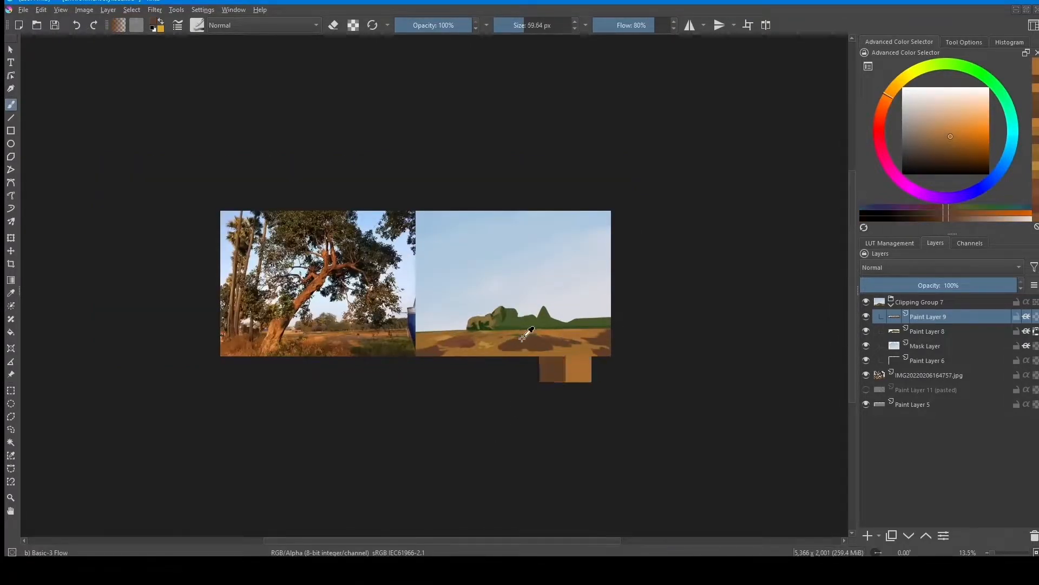
Step: Paint sampled ochre and brown streaks around the central dark patch and toward the right side of the ground
{"action": "left_click", "coordinate": [593, 295], "text": "ctrl"}
{"action": "mouse_move", "coordinate": [535, 340]}
{"action": "left_mouse_down"}
{"action": "mouse_move", "coordinate": [563, 293]}
{"action": "mouse_move", "coordinate": [584, 366]}
{"action": "mouse_move", "coordinate": [519, 362]}
{"action": "mouse_move", "coordinate": [579, 361]}
{"action": "mouse_move", "coordinate": [594, 320]}
{"action": "mouse_move", "coordinate": [498, 337]}
{"action": "mouse_move", "coordinate": [556, 390]}
{"action": "mouse_move", "coordinate": [560, 318]}
{"action": "left_mouse_up"}
{"action": "left_click", "coordinate": [553, 299], "text": "ctrl"}
{"action": "left_click", "coordinate": [592, 295], "text": "ctrl"}
{"action": "key", "text": "5"}
{"action": "left_click", "coordinate": [550, 359], "text": "ctrl"}
{"action": "left_click", "coordinate": [560, 369], "text": "ctrl"}
{"action": "left_click", "coordinate": [554, 360], "text": "ctrl"}
{"action": "left_click", "coordinate": [561, 370], "text": "ctrl"}
{"action": "scroll", "coordinate": [561, 373], "scroll_direction": "down", "scroll_amount": 3}
Step: Refine the edges of the central brown patch and the ground beside it with sampled tones and a brush of about 43 px
{"action": "left_click", "coordinate": [558, 361], "text": "ctrl"}
{"action": "scroll", "coordinate": [563, 347], "scroll_direction": "up", "scroll_amount": 3}
{"action": "left_click", "coordinate": [541, 376], "text": "ctrl"}
{"action": "left_click", "coordinate": [532, 370], "text": "ctrl"}
{"action": "left_click", "coordinate": [520, 360], "text": "ctrl"}
{"action": "left_click", "coordinate": [541, 368], "text": "ctrl"}
{"action": "left_click", "coordinate": [575, 359], "text": "ctrl"}
{"action": "left_click", "coordinate": [501, 338], "text": "ctrl"}
{"action": "left_click", "coordinate": [503, 334], "text": "ctrl"}
{"action": "left_click", "coordinate": [559, 319], "text": "ctrl"}
{"action": "left_click_drag", "start_coordinate": [550, 318], "coordinate": [587, 303]}
{"action": "left_click_drag", "start_coordinate": [623, 362], "coordinate": [485, 351]}
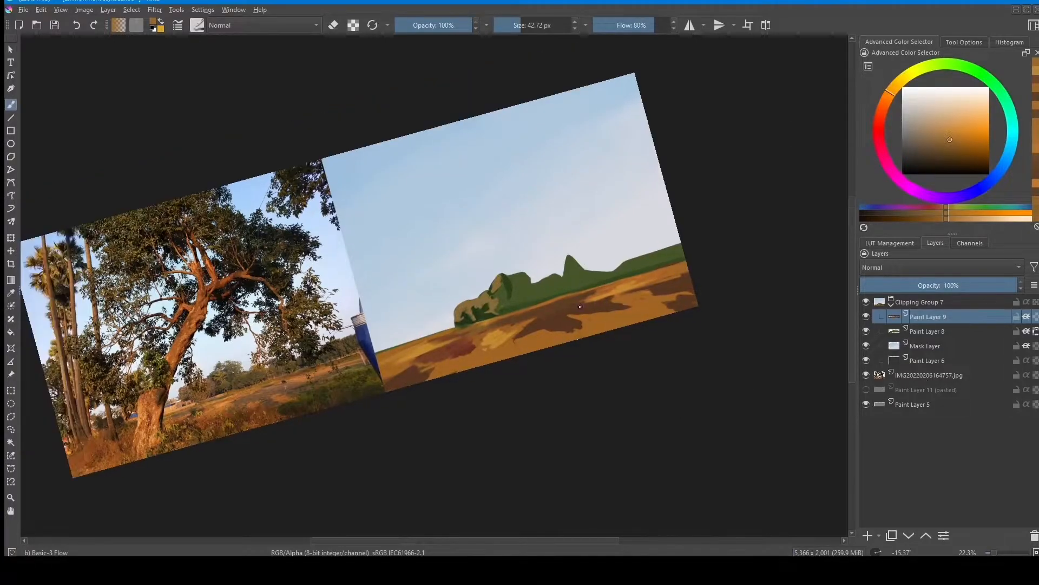
Step: Break up the right half of the central dark patch with sampled brown and ochre strokes at about 32 px
{"action": "mouse_move", "coordinate": [535, 330]}
{"action": "left_mouse_down"}
{"action": "mouse_move", "coordinate": [554, 326]}
{"action": "mouse_move", "coordinate": [533, 329]}
{"action": "left_mouse_up"}
{"action": "left_click", "coordinate": [550, 324], "text": "ctrl"}
{"action": "mouse_move", "coordinate": [596, 314]}
{"action": "left_mouse_down"}
{"action": "mouse_move", "coordinate": [596, 326]}
{"action": "mouse_move", "coordinate": [611, 314]}
{"action": "left_mouse_up"}
{"action": "left_click", "coordinate": [597, 318], "text": "ctrl"}
{"action": "left_click", "coordinate": [598, 313], "text": "ctrl"}
{"action": "left_click", "coordinate": [610, 302], "text": "ctrl"}
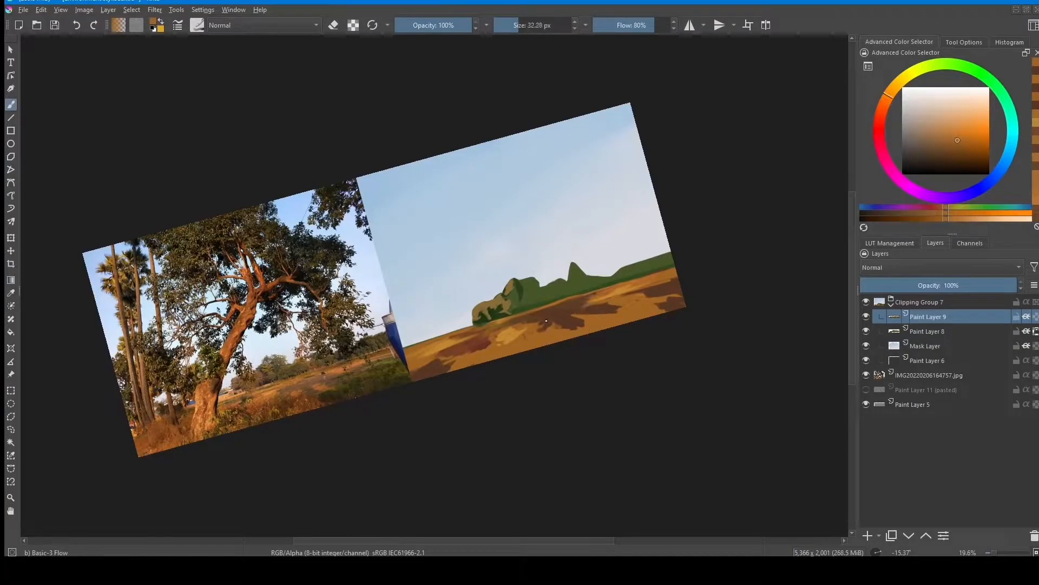
Step: Work sampled browns and ochres into the left side of the central patch and the reddish and light ochre areas beside it
{"action": "left_click", "coordinate": [545, 320], "text": "ctrl"}
{"action": "left_click_drag", "start_coordinate": [541, 319], "coordinate": [497, 328]}
{"action": "left_click", "coordinate": [529, 309], "text": "ctrl"}
{"action": "left_click", "coordinate": [487, 340], "text": "ctrl"}
{"action": "left_click", "coordinate": [472, 331], "text": "ctrl"}
{"action": "left_click", "coordinate": [467, 340], "text": "ctrl"}
{"action": "left_click", "coordinate": [467, 333], "text": "ctrl"}
{"action": "left_click", "coordinate": [468, 346], "text": "ctrl"}
{"action": "mouse_move", "coordinate": [439, 352]}
{"action": "left_mouse_down"}
{"action": "mouse_move", "coordinate": [409, 358]}
{"action": "mouse_move", "coordinate": [515, 344]}
{"action": "mouse_move", "coordinate": [499, 343]}
{"action": "mouse_move", "coordinate": [518, 327]}
{"action": "left_mouse_up"}
{"action": "left_click", "coordinate": [476, 357], "text": "ctrl"}
Step: Touch up the right and central ground patches with sampled tones, and check the composition unrotated and mirrored at a small size
{"action": "left_click", "coordinate": [661, 311], "text": "ctrl"}
{"action": "left_click", "coordinate": [658, 295], "text": "ctrl"}
{"action": "left_click", "coordinate": [623, 313], "text": "ctrl"}
{"action": "left_click", "coordinate": [541, 324], "text": "ctrl"}
{"action": "left_click", "coordinate": [511, 335], "text": "ctrl"}
{"action": "left_click", "coordinate": [541, 335], "text": "ctrl"}
{"action": "left_click_drag", "start_coordinate": [593, 324], "coordinate": [569, 361]}
{"action": "key", "text": "m"}
{"action": "key", "text": "5"}
{"action": "left_click_drag", "start_coordinate": [508, 442], "coordinate": [608, 412]}
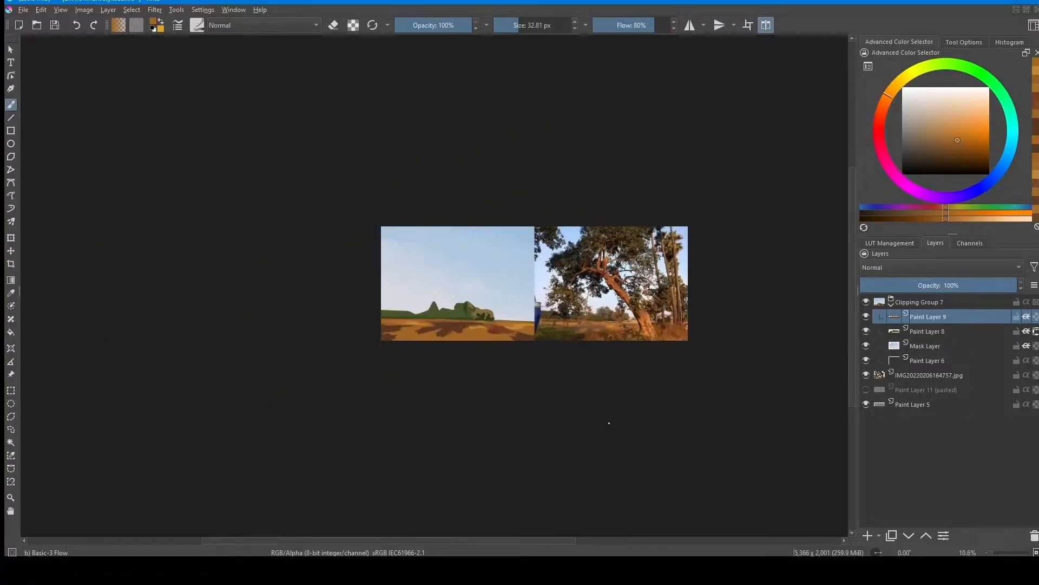
{"action": "left_click", "coordinate": [497, 329], "text": "ctrl"}
{"action": "key", "text": "m"}
{"action": "left_click_drag", "start_coordinate": [454, 364], "coordinate": [535, 295]}
Step: Add a new paint layer and paint a green grass patch in the lower-right corner of the foreground
{"action": "key", "text": "Insert"}
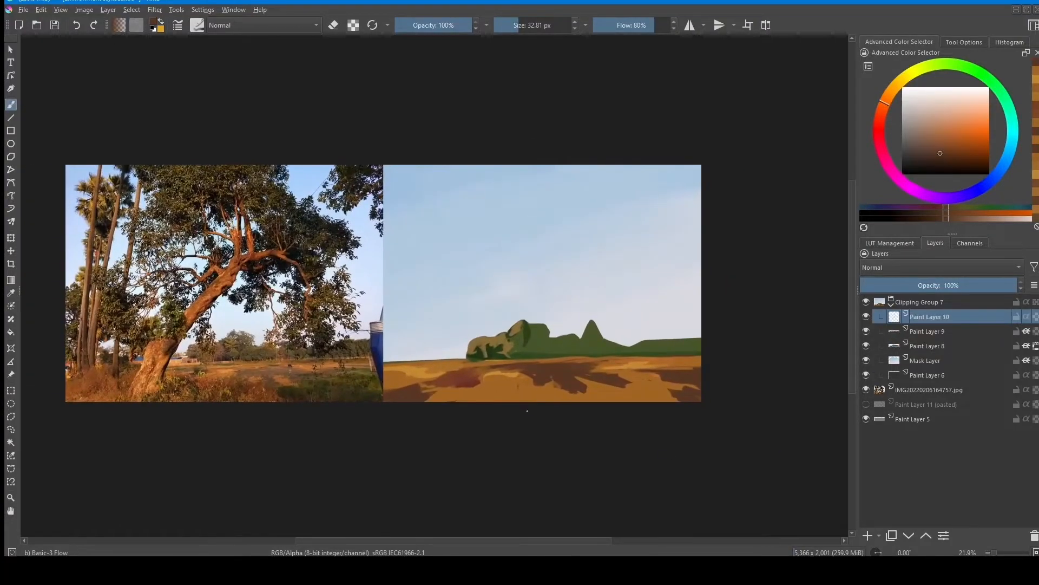
{"action": "left_click_drag", "start_coordinate": [658, 399], "coordinate": [656, 392]}
{"action": "right_click", "coordinate": [656, 392]}
{"action": "left_click", "coordinate": [651, 361]}
{"action": "left_click", "coordinate": [647, 394]}
{"action": "key", "text": "l"}
{"action": "mouse_move", "coordinate": [720, 370]}
{"action": "left_mouse_down"}
{"action": "mouse_move", "coordinate": [674, 370]}
{"action": "mouse_move", "coordinate": [721, 372]}
{"action": "left_mouse_up"}
{"action": "key", "text": "b"}
{"action": "left_click_drag", "start_coordinate": [698, 425], "coordinate": [715, 425]}
{"action": "left_click_drag", "start_coordinate": [633, 387], "coordinate": [698, 379]}
{"action": "left_click", "coordinate": [798, 308]}
{"action": "mouse_move", "coordinate": [628, 387]}
{"action": "left_mouse_down"}
{"action": "mouse_move", "coordinate": [699, 381]}
{"action": "mouse_move", "coordinate": [644, 378]}
{"action": "mouse_move", "coordinate": [633, 387]}
{"action": "left_mouse_up"}
{"action": "left_click", "coordinate": [651, 378], "text": "ctrl"}
{"action": "left_click", "coordinate": [690, 381], "text": "ctrl"}
{"action": "left_click", "coordinate": [672, 381], "text": "ctrl"}
Step: Clear the selection and adjust the tone of the green foreground patch with a colour adjustment curve
{"action": "key", "text": "ctrl+shift+a"}
{"action": "mouse_move", "coordinate": [747, 367]}
{"action": "left_mouse_down"}
{"action": "mouse_move", "coordinate": [709, 504]}
{"action": "mouse_move", "coordinate": [677, 426]}
{"action": "mouse_move", "coordinate": [622, 440]}
{"action": "left_mouse_up"}
{"action": "left_click", "coordinate": [957, 359]}
{"action": "key", "text": "ctrl+m"}
{"action": "left_click_drag", "start_coordinate": [829, 262], "coordinate": [810, 285]}
{"action": "left_click", "coordinate": [957, 359]}
{"action": "left_click_drag", "start_coordinate": [564, 413], "coordinate": [545, 422]}
{"action": "left_click_drag", "start_coordinate": [547, 396], "coordinate": [561, 375]}
Step: Add a new paint layer and sketch the leaning tree trunk with its main branches in light orange-brown
{"action": "key", "text": "Insert"}
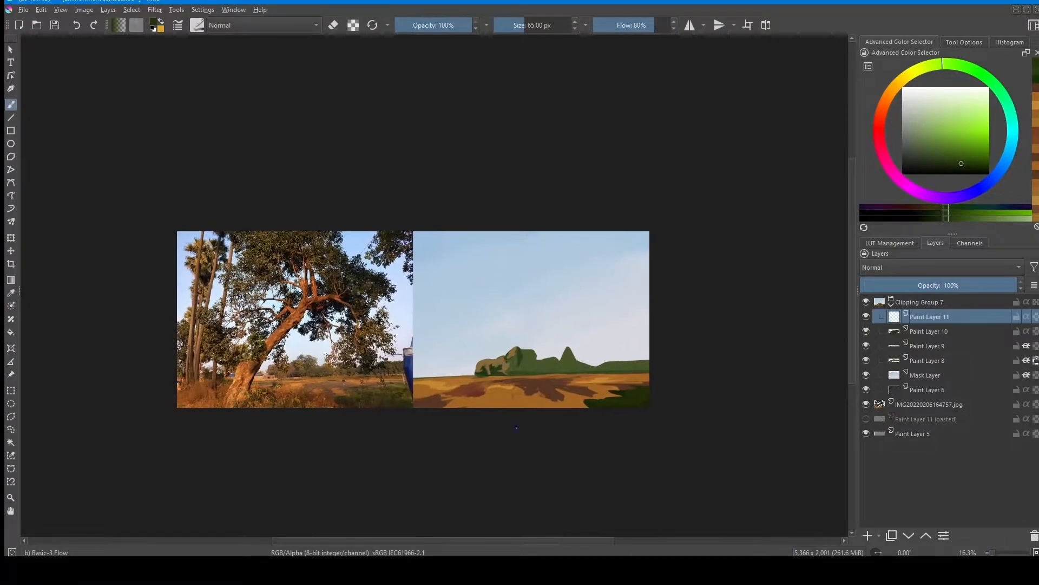
{"action": "key", "text": "shift+i"}
{"action": "left_click", "coordinate": [414, 347]}
{"action": "left_click_drag", "start_coordinate": [499, 405], "coordinate": [479, 377]}
{"action": "mouse_move", "coordinate": [475, 396]}
{"action": "left_mouse_down"}
{"action": "mouse_move", "coordinate": [466, 396]}
{"action": "mouse_move", "coordinate": [526, 287]}
{"action": "left_mouse_up"}
{"action": "key", "text": "shift+i"}
{"action": "left_click", "coordinate": [461, 402]}
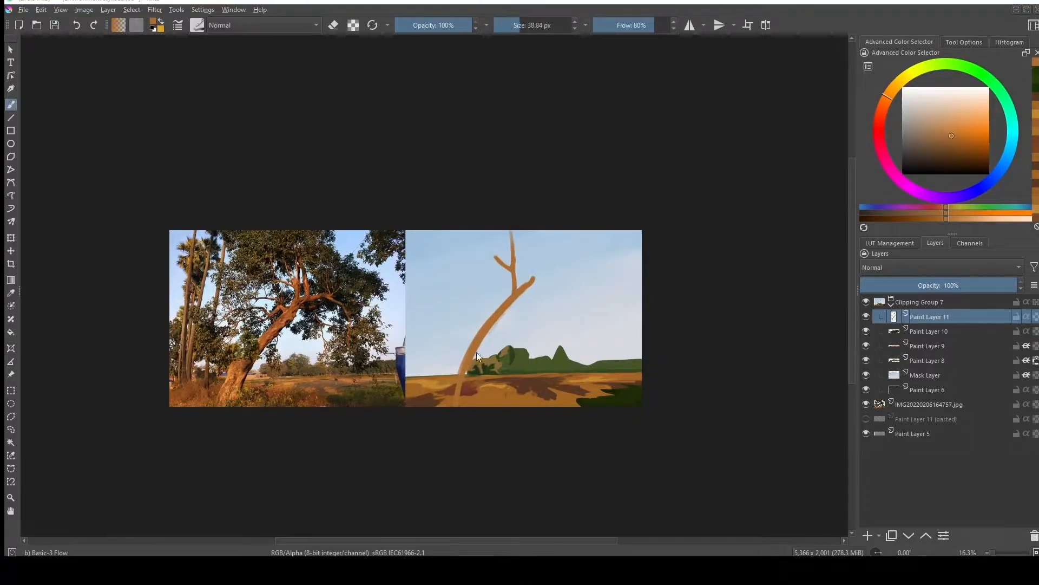
Step: Darken the brush colour and paint darker brown strokes along the trunk sketch, undoing an unwanted stroke
{"action": "key", "text": "k"}
{"action": "key", "text": "k"}
{"action": "key", "text": "["}
{"action": "left_click_drag", "start_coordinate": [454, 405], "coordinate": [464, 358]}
{"action": "key", "text": "ctrl+z"}
{"action": "key", "text": "e"}
{"action": "key", "text": "e"}
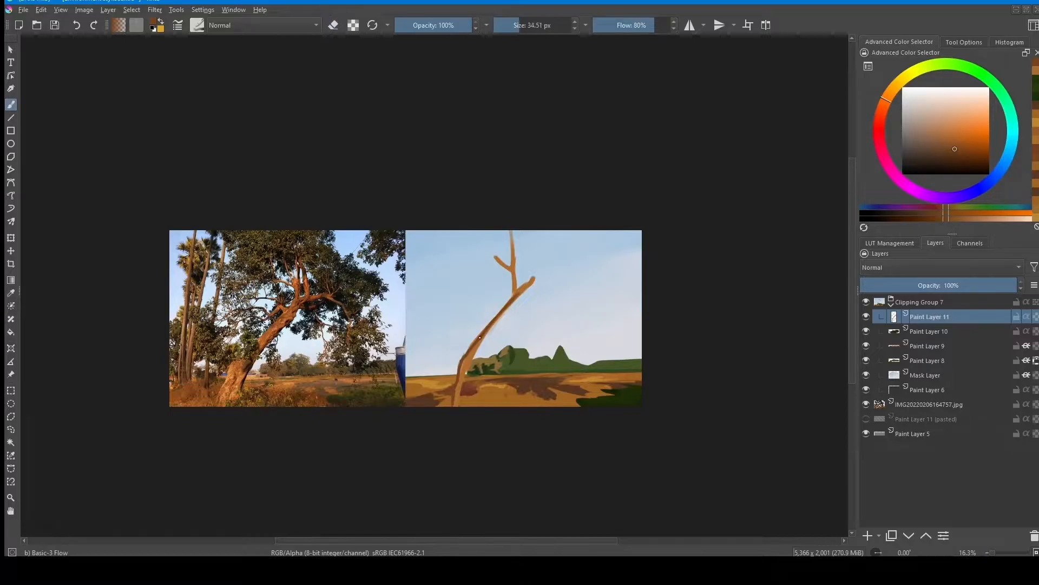
Step: Thicken the tree trunk from its base upward with dark brown strokes and trim its outline with the eraser
{"action": "scroll", "coordinate": [499, 360], "scroll_direction": "down", "scroll_amount": 1}
{"action": "left_click_drag", "start_coordinate": [510, 332], "coordinate": [494, 365]}
{"action": "left_click_drag", "start_coordinate": [495, 377], "coordinate": [475, 403]}
{"action": "left_click_drag", "start_coordinate": [488, 353], "coordinate": [474, 401]}
{"action": "left_click_drag", "start_coordinate": [518, 315], "coordinate": [488, 369]}
{"action": "key", "text": "e"}
{"action": "mouse_move", "coordinate": [486, 345]}
{"action": "left_mouse_down"}
{"action": "mouse_move", "coordinate": [501, 367]}
{"action": "mouse_move", "coordinate": [483, 353]}
{"action": "left_mouse_up"}
{"action": "key", "text": "e"}
Step: Shape the upper trunk and the branch arching down to the right, alternating between painting and erasing
{"action": "left_click_drag", "start_coordinate": [542, 296], "coordinate": [527, 318]}
{"action": "key", "text": "e"}
{"action": "mouse_move", "coordinate": [523, 334]}
{"action": "left_mouse_down"}
{"action": "mouse_move", "coordinate": [540, 314]}
{"action": "mouse_move", "coordinate": [507, 333]}
{"action": "mouse_move", "coordinate": [534, 302]}
{"action": "left_mouse_up"}
{"action": "key", "text": "e"}
{"action": "key", "text": "e"}
{"action": "mouse_move", "coordinate": [523, 245]}
{"action": "left_mouse_down"}
{"action": "mouse_move", "coordinate": [518, 279]}
{"action": "mouse_move", "coordinate": [542, 284]}
{"action": "left_mouse_up"}
{"action": "key", "text": "e"}
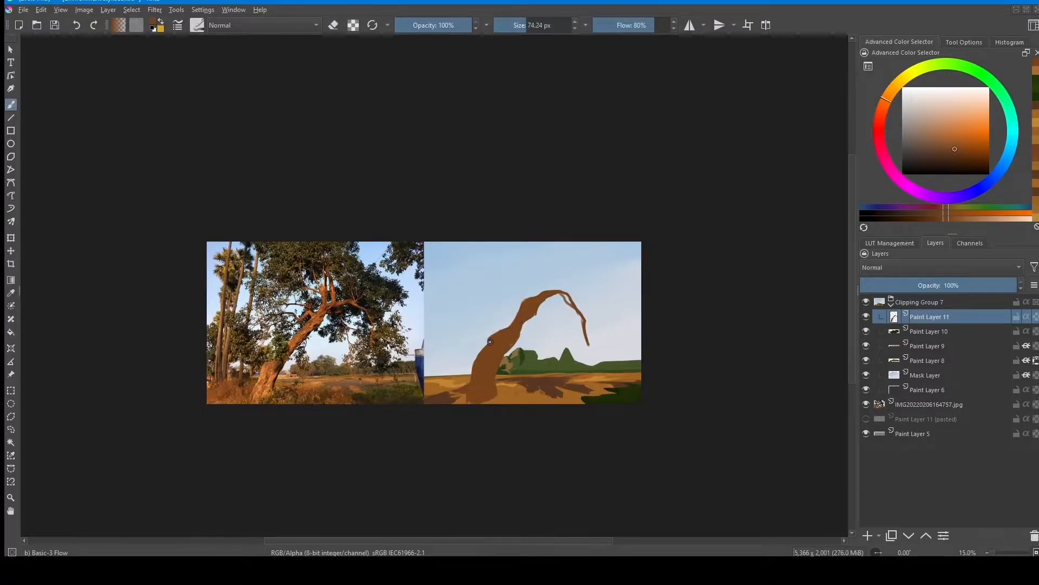
Step: Clean up the trunk's outline and paint the thin upper branches and twigs with a brush of about 24 px
{"action": "left_click_drag", "start_coordinate": [534, 320], "coordinate": [523, 332]}
{"action": "key", "text": "e"}
{"action": "left_click_drag", "start_coordinate": [503, 360], "coordinate": [535, 313]}
{"action": "key", "text": "e"}
{"action": "left_click_drag", "start_coordinate": [580, 278], "coordinate": [588, 257]}
{"action": "key", "text": "e"}
{"action": "mouse_move", "coordinate": [576, 301]}
{"action": "left_mouse_down"}
{"action": "mouse_move", "coordinate": [584, 338]}
{"action": "mouse_move", "coordinate": [563, 298]}
{"action": "left_mouse_up"}
{"action": "key", "text": "e"}
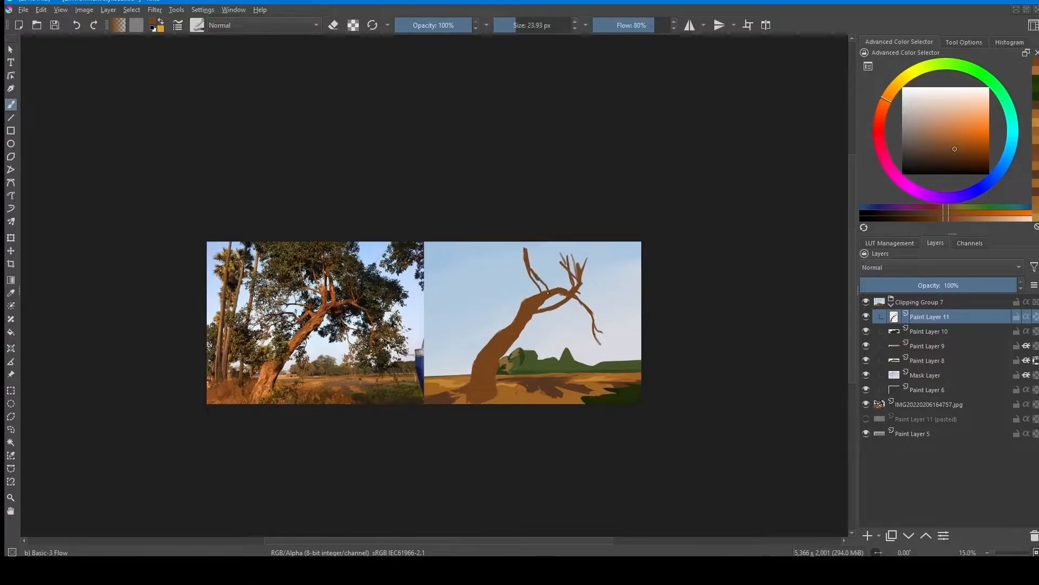
Step: Extend the tall upper branch to the canvas's top edge and check the tree mirrored and at a small size
{"action": "left_click_drag", "start_coordinate": [526, 258], "coordinate": [525, 243]}
{"action": "left_click_drag", "start_coordinate": [614, 353], "coordinate": [562, 431]}
{"action": "key", "text": "m"}
{"action": "left_click_drag", "start_coordinate": [360, 455], "coordinate": [545, 444]}
{"action": "key", "text": "m"}
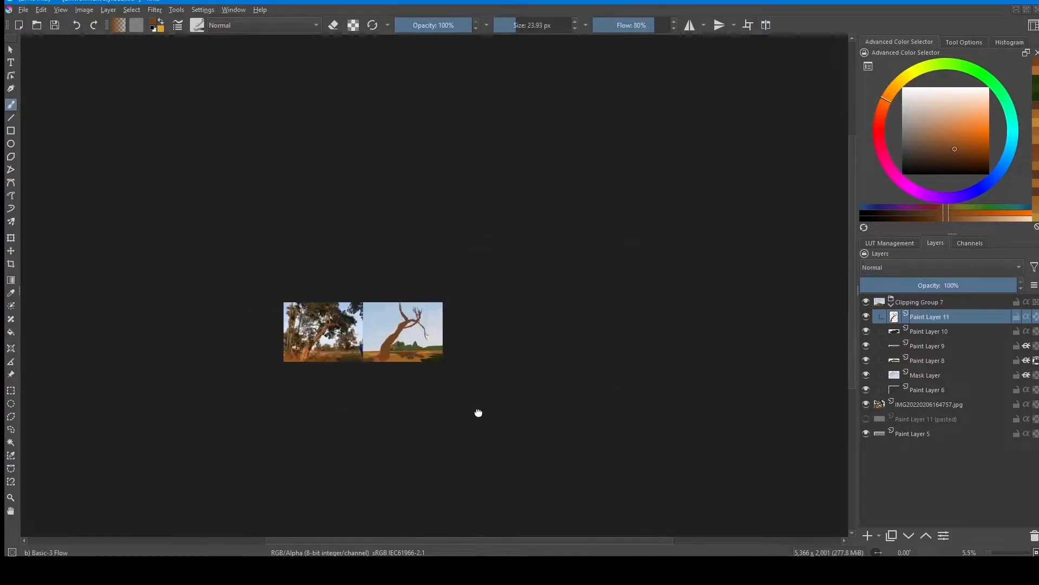
{"action": "left_click_drag", "start_coordinate": [452, 383], "coordinate": [572, 364]}
{"action": "left_click_drag", "start_coordinate": [571, 463], "coordinate": [602, 289]}
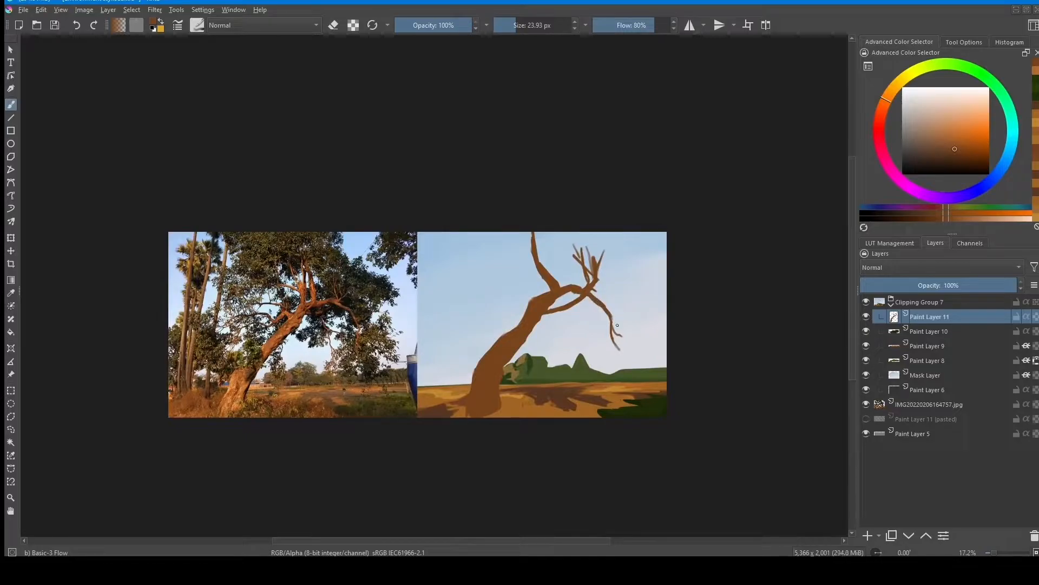
Step: Paint a left-hand branch with fine twigs and a short stub low on the trunk, varying the brush size
{"action": "left_click_drag", "start_coordinate": [529, 318], "coordinate": [550, 322]}
{"action": "left_click_drag", "start_coordinate": [549, 303], "coordinate": [552, 304], "text": "shift"}
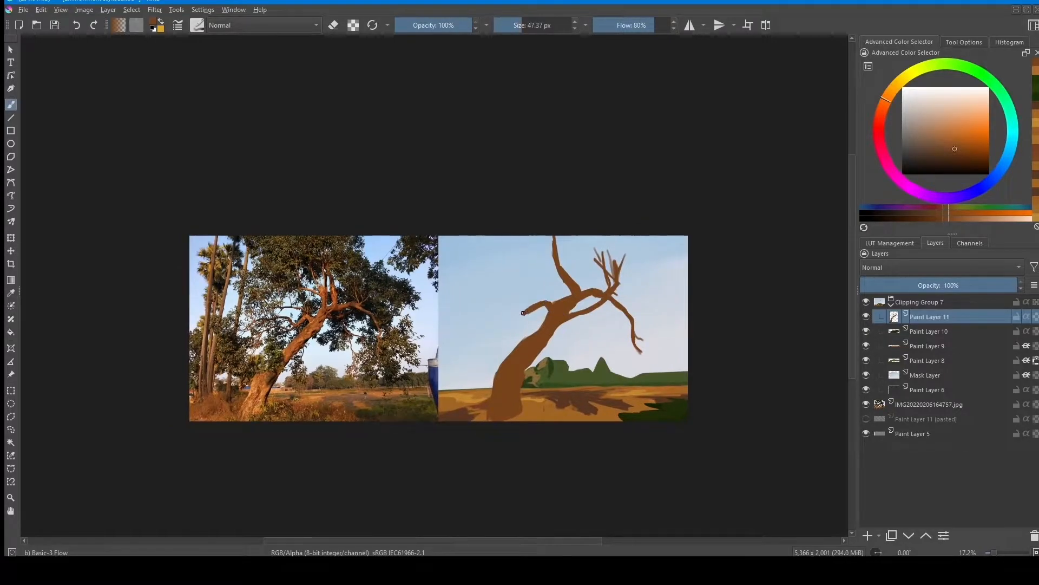
{"action": "key", "text": "bracketleft"}
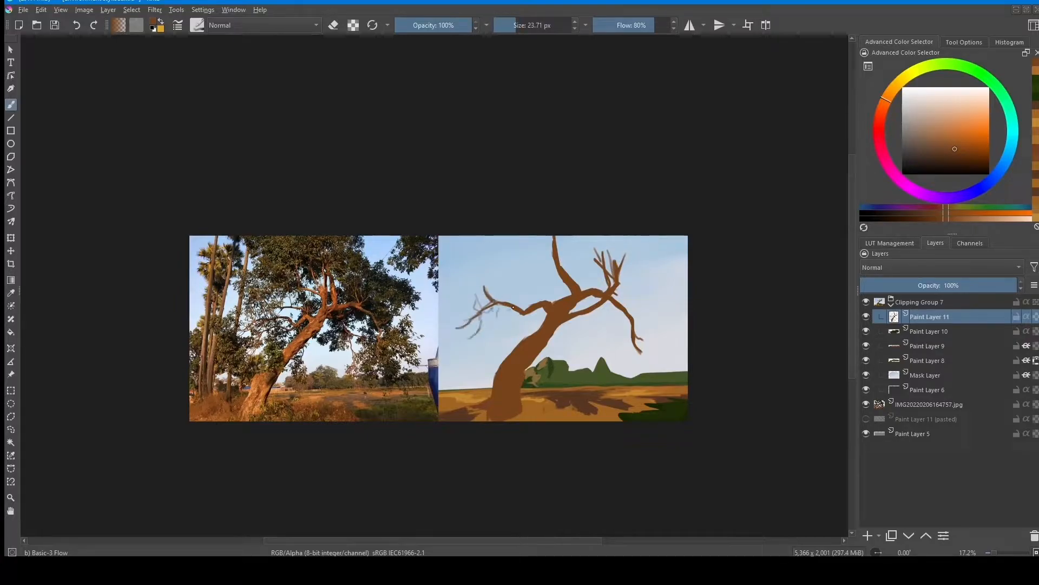
{"action": "left_click_drag", "start_coordinate": [493, 377], "coordinate": [495, 376], "text": "shift"}
{"action": "left_click_drag", "start_coordinate": [493, 378], "coordinate": [488, 356]}
{"action": "left_click_drag", "start_coordinate": [491, 371], "coordinate": [481, 355]}
Step: Add a new layer beneath the tree layer and start a slim grey-brown background trunk near the painting's left edge with a sampled colour
{"action": "key", "text": "Insert"}
{"action": "key", "text": "ctrl+Page_Down"}
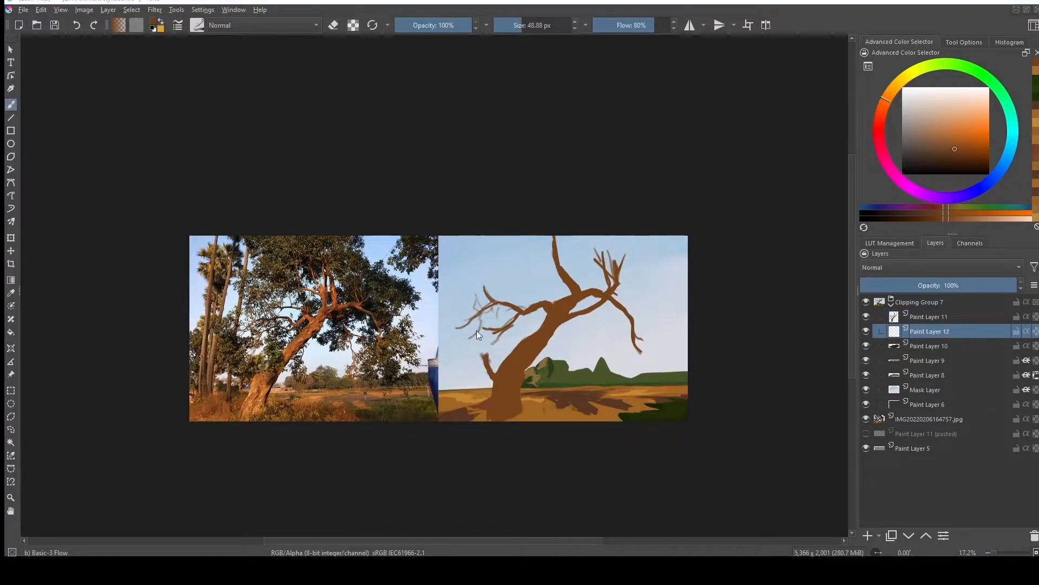
{"action": "key", "text": "k"}
{"action": "key", "text": "k"}
{"action": "key", "text": "bracketleft"}
{"action": "left_click", "coordinate": [212, 319], "text": "ctrl"}
{"action": "key", "text": "bracketright"}
{"action": "left_click_drag", "start_coordinate": [463, 232], "coordinate": [453, 328]}
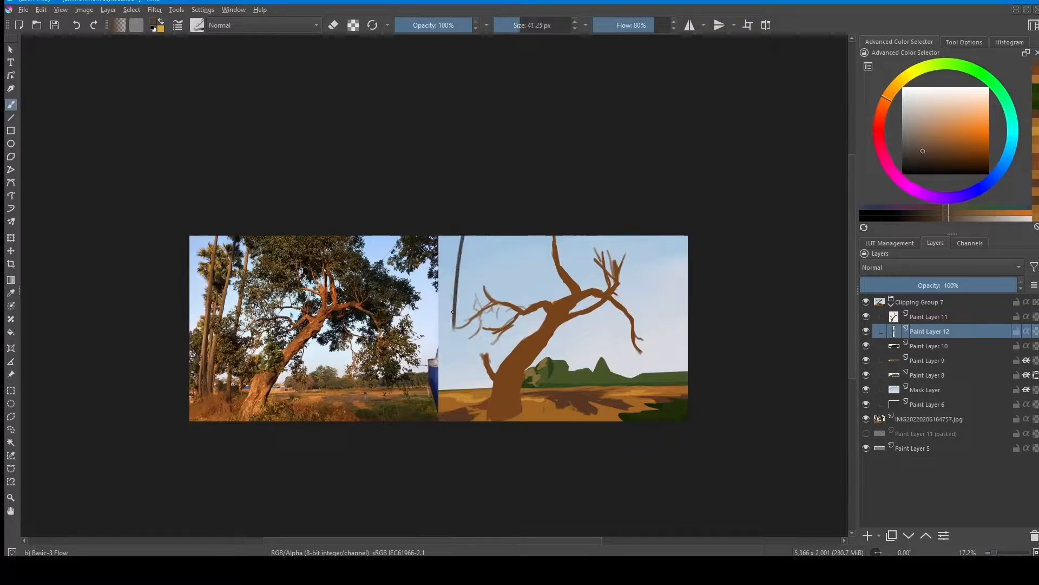
Step: Extend the background trunk to the ground and add more slim, slightly leaning trunks beside it
{"action": "left_click_drag", "start_coordinate": [463, 238], "coordinate": [459, 403]}
{"action": "left_click_drag", "start_coordinate": [464, 236], "coordinate": [459, 389]}
{"action": "left_click_drag", "start_coordinate": [451, 339], "coordinate": [462, 402]}
{"action": "mouse_move", "coordinate": [484, 236]}
{"action": "left_mouse_down"}
{"action": "mouse_move", "coordinate": [460, 397]}
{"action": "mouse_move", "coordinate": [498, 236]}
{"action": "mouse_move", "coordinate": [459, 387]}
{"action": "mouse_move", "coordinate": [461, 364]}
{"action": "left_mouse_up"}
{"action": "key", "text": "bracketleft"}
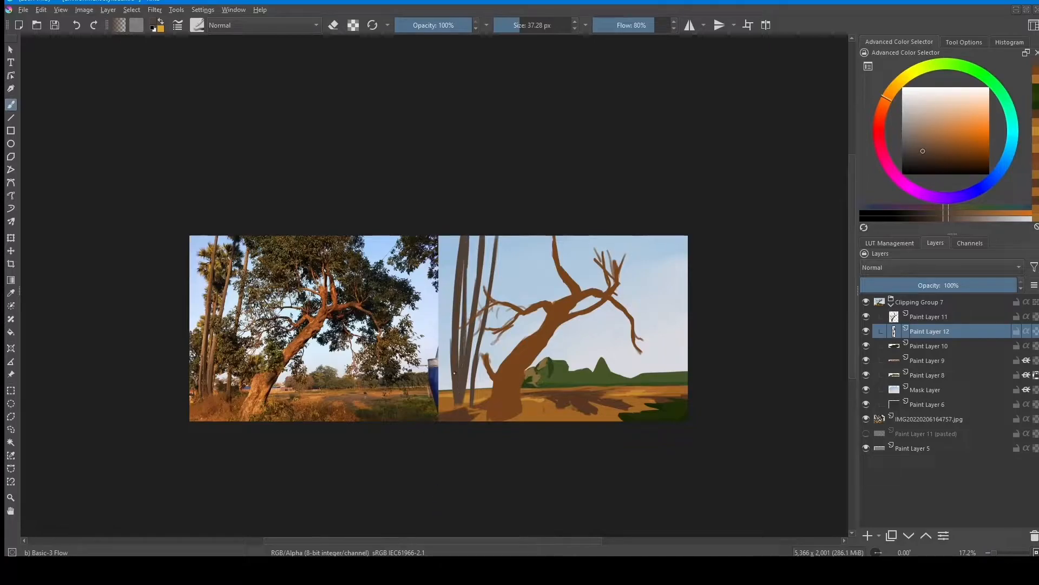
Step: Return to the tree layer and paint thin brown upper branches reaching the canvas's top edge with a sampled trunk colour and smaller brush
{"action": "key", "text": "Page_Up"}
{"action": "left_click", "coordinate": [492, 373], "text": "ctrl"}
{"action": "key", "text": "bracketleft"}
{"action": "key", "text": "bracketleft"}
{"action": "key", "text": "bracketleft"}
{"action": "mouse_move", "coordinate": [542, 276]}
{"action": "left_mouse_down"}
{"action": "mouse_move", "coordinate": [562, 233]}
{"action": "mouse_move", "coordinate": [510, 230]}
{"action": "left_mouse_up"}
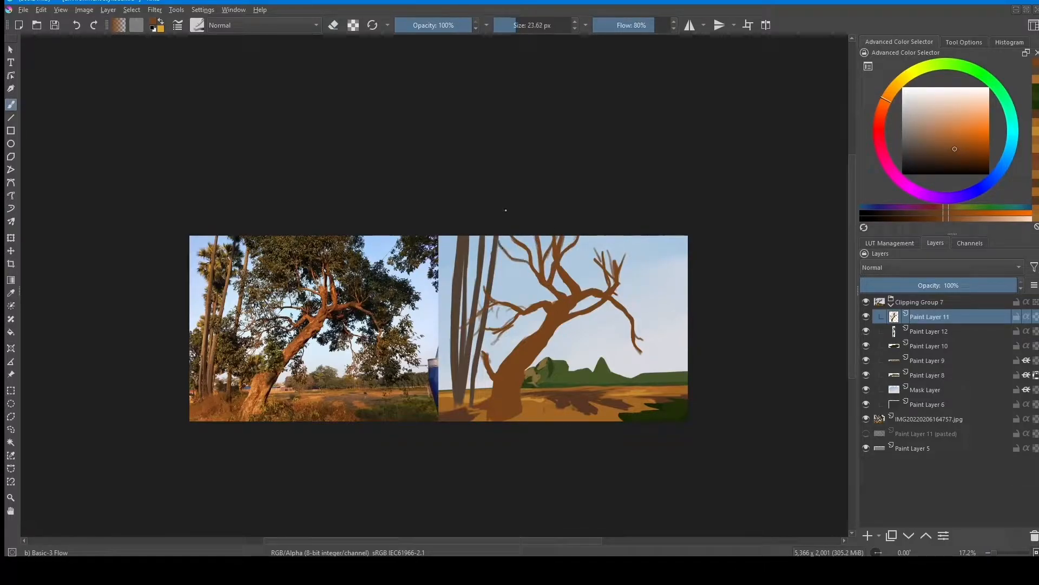
Step: Add a thin curved twig to the right-hand upper branches, refine it with the eraser, and check the tree at a small size
{"action": "key", "text": "e"}
{"action": "key", "text": "e"}
{"action": "key", "text": "e"}
{"action": "mouse_move", "coordinate": [621, 266]}
{"action": "left_mouse_down"}
{"action": "mouse_move", "coordinate": [650, 241]}
{"action": "mouse_move", "coordinate": [612, 236]}
{"action": "mouse_move", "coordinate": [630, 236]}
{"action": "left_mouse_up"}
{"action": "key", "text": "e"}
{"action": "key", "text": "e"}
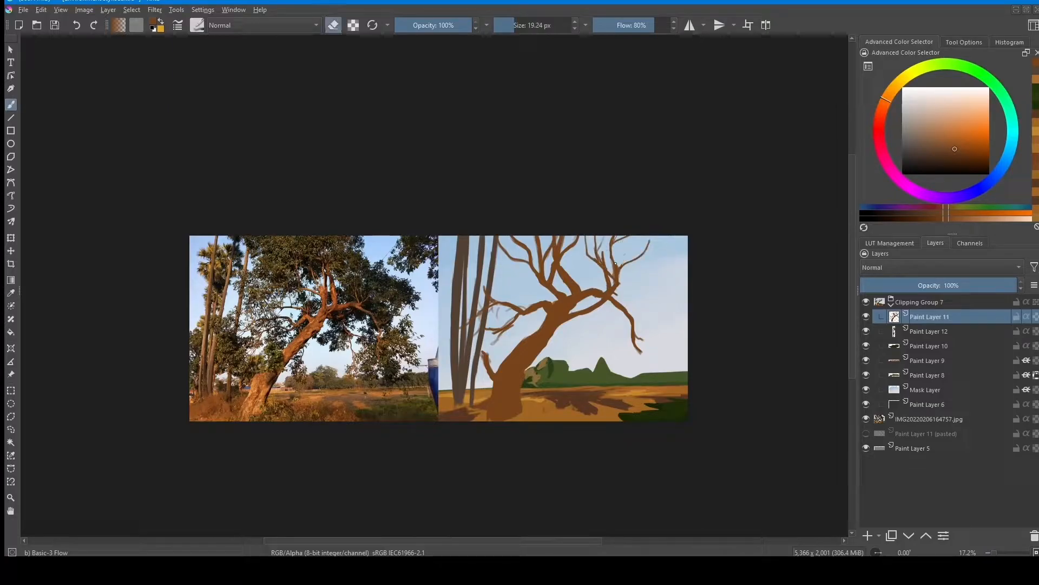
{"action": "scroll", "coordinate": [605, 367], "scroll_direction": "down", "scroll_amount": 3}
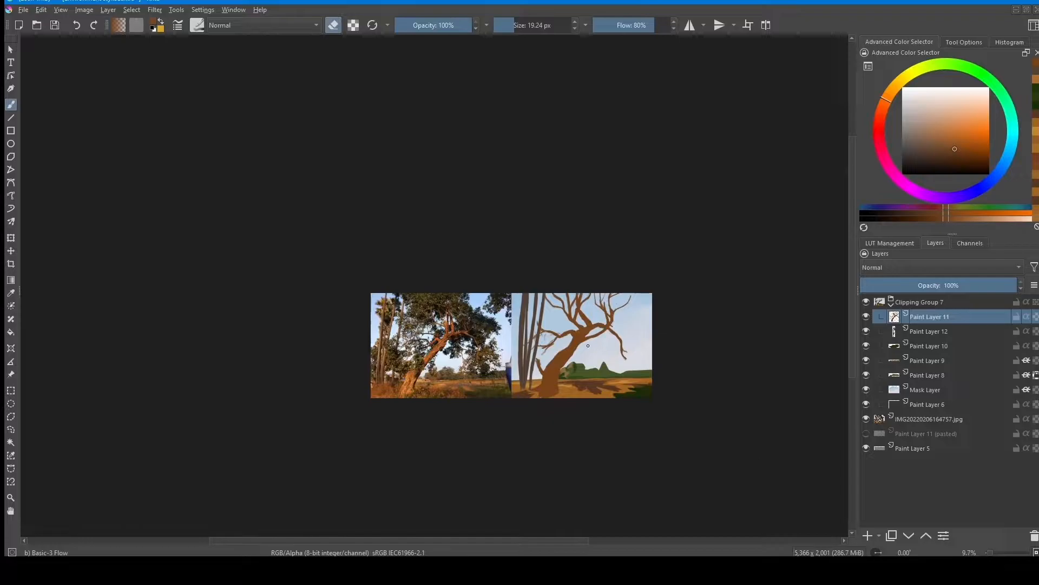
{"action": "scroll", "coordinate": [591, 351], "scroll_direction": "down", "scroll_amount": 1}
{"action": "scroll", "coordinate": [558, 378], "scroll_direction": "up", "scroll_amount": 3}
Step: Shade the lower trunk and roots with dark brown, sampling light and dark browns from the trunk to shape its base
{"action": "key", "text": "e"}
{"action": "left_click_drag", "start_coordinate": [564, 400], "coordinate": [522, 400]}
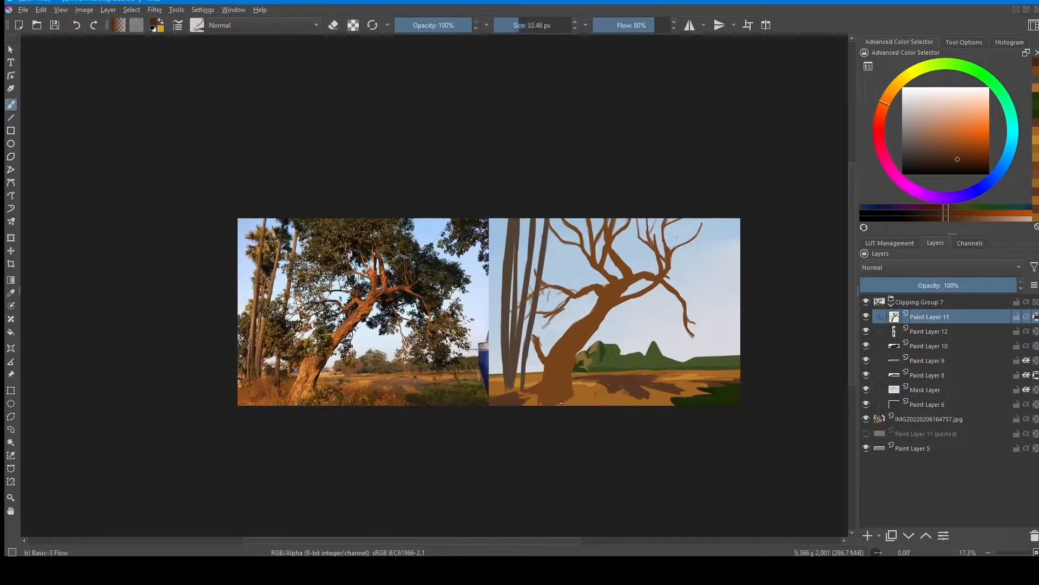
{"action": "left_click", "coordinate": [565, 364], "text": "ctrl"}
{"action": "left_click", "coordinate": [570, 386], "text": "ctrl"}
{"action": "left_click", "coordinate": [562, 373], "text": "ctrl"}
{"action": "left_click_drag", "start_coordinate": [568, 374], "coordinate": [567, 397]}
{"action": "left_click", "coordinate": [569, 384], "text": "ctrl"}
{"action": "left_click", "coordinate": [570, 365], "text": "ctrl"}
{"action": "left_click", "coordinate": [569, 381], "text": "ctrl"}
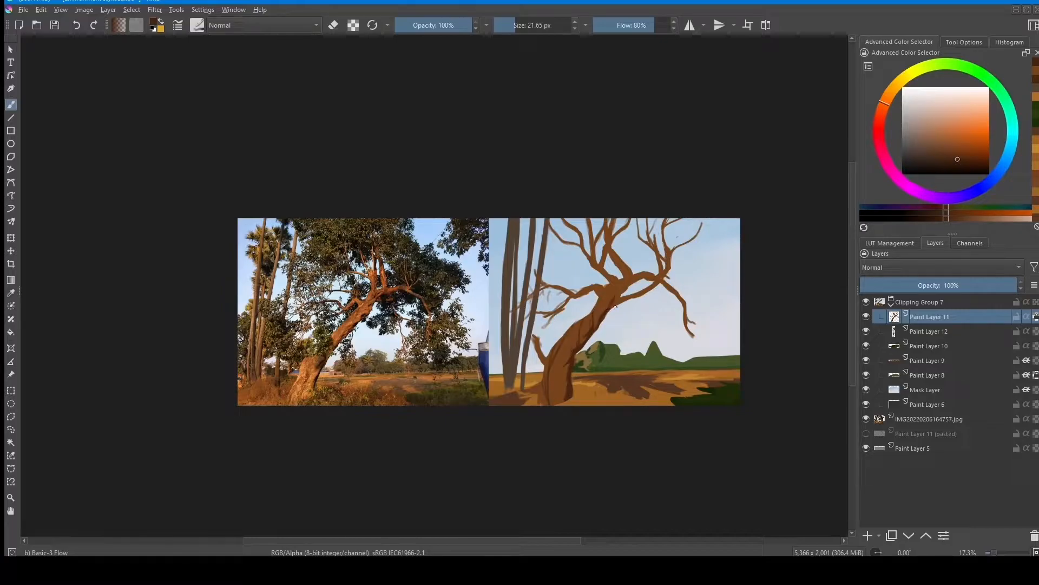
Step: Carry the dark brown shading up the trunk to the fork and along the underside of the right-hand branch
{"action": "left_click", "coordinate": [597, 315], "text": "ctrl"}
{"action": "left_click_drag", "start_coordinate": [599, 308], "coordinate": [585, 332]}
{"action": "left_click", "coordinate": [587, 323], "text": "ctrl"}
{"action": "scroll", "coordinate": [590, 324], "scroll_direction": "up", "scroll_amount": 2}
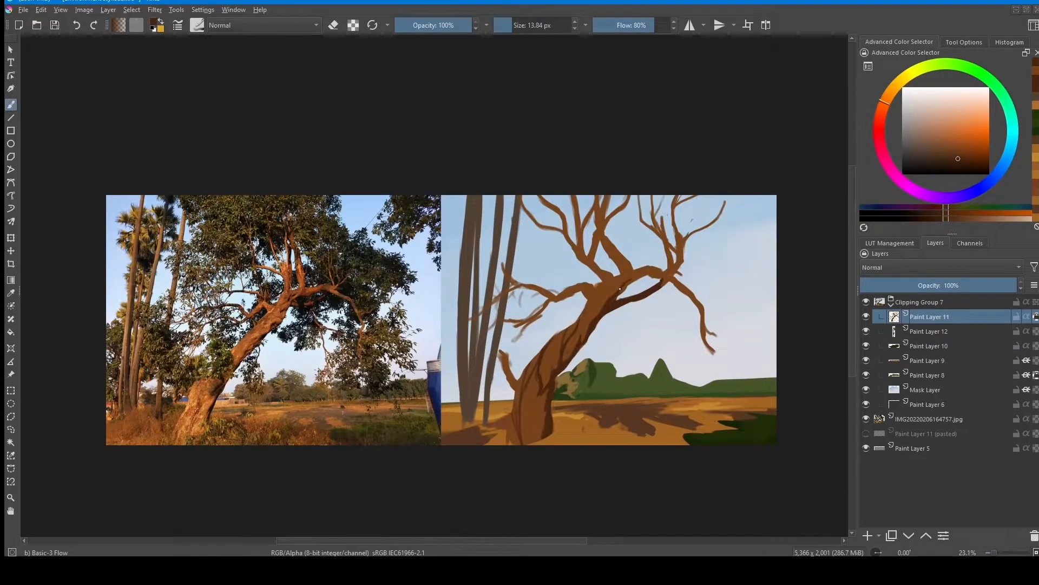
{"action": "left_click_drag", "start_coordinate": [625, 283], "coordinate": [628, 283]}
Step: Shade the drooping right-hand branch, the upper branches and the left-hand branch with dark brown strokes
{"action": "scroll", "coordinate": [628, 317], "scroll_direction": "down", "scroll_amount": 6}
{"action": "mouse_move", "coordinate": [596, 420]}
{"action": "left_mouse_down"}
{"action": "mouse_move", "coordinate": [505, 398]}
{"action": "mouse_move", "coordinate": [487, 440]}
{"action": "left_mouse_up"}
{"action": "scroll", "coordinate": [607, 308], "scroll_direction": "up", "scroll_amount": 5}
{"action": "left_click_drag", "start_coordinate": [614, 298], "coordinate": [649, 353]}
{"action": "left_click_drag", "start_coordinate": [661, 232], "coordinate": [630, 262]}
{"action": "left_click_drag", "start_coordinate": [623, 227], "coordinate": [616, 260]}
{"action": "left_click_drag", "start_coordinate": [587, 226], "coordinate": [607, 259]}
{"action": "left_click_drag", "start_coordinate": [605, 247], "coordinate": [618, 275]}
{"action": "left_click_drag", "start_coordinate": [576, 226], "coordinate": [544, 283]}
{"action": "left_click_drag", "start_coordinate": [553, 259], "coordinate": [564, 276]}
{"action": "left_click_drag", "start_coordinate": [543, 226], "coordinate": [533, 260]}
{"action": "left_click_drag", "start_coordinate": [497, 227], "coordinate": [528, 270]}
{"action": "left_click_drag", "start_coordinate": [535, 323], "coordinate": [522, 323]}
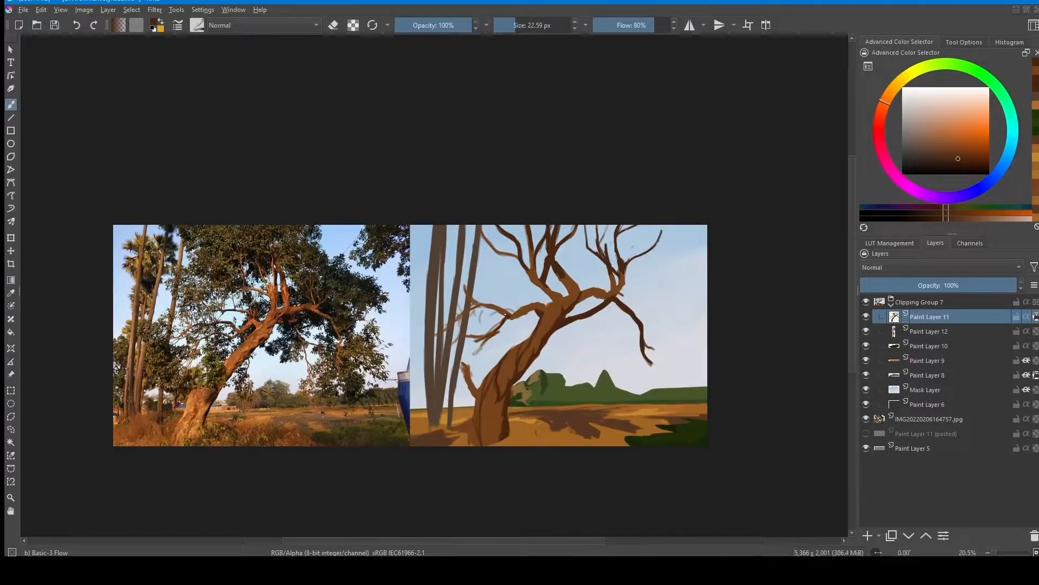
Step: Undo the last two strokes and paint finer dark bark lines on the lower trunk and its stub with sampled browns
{"action": "key", "text": "bracketleft"}
{"action": "scroll", "coordinate": [609, 301], "scroll_direction": "down", "scroll_amount": 3}
{"action": "scroll", "coordinate": [550, 362], "scroll_direction": "up", "scroll_amount": 5}
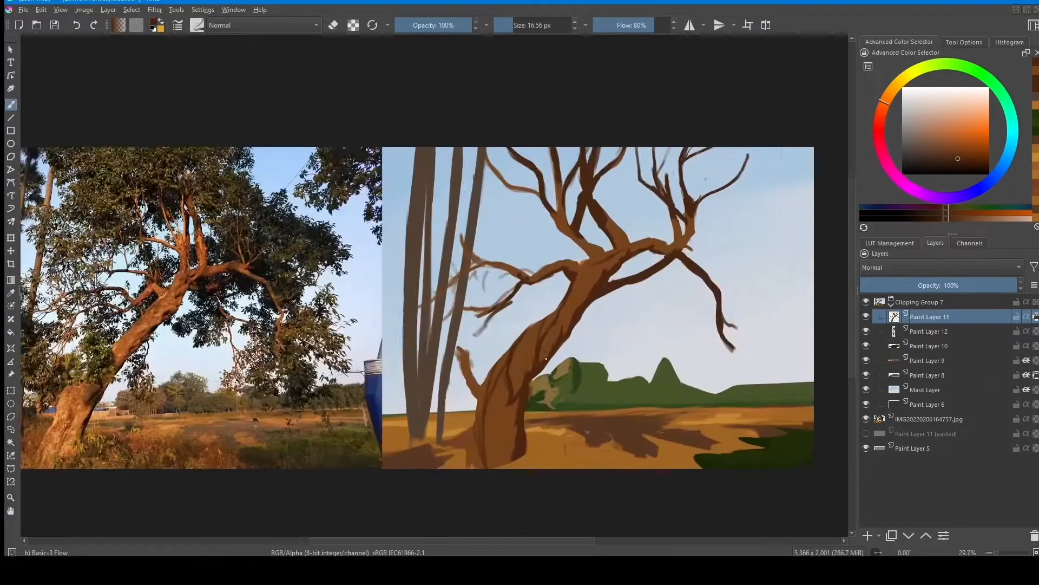
{"action": "scroll", "coordinate": [550, 362], "scroll_direction": "down", "scroll_amount": 1}
{"action": "key", "text": "ctrl+z"}
{"action": "key", "text": "ctrl+z"}
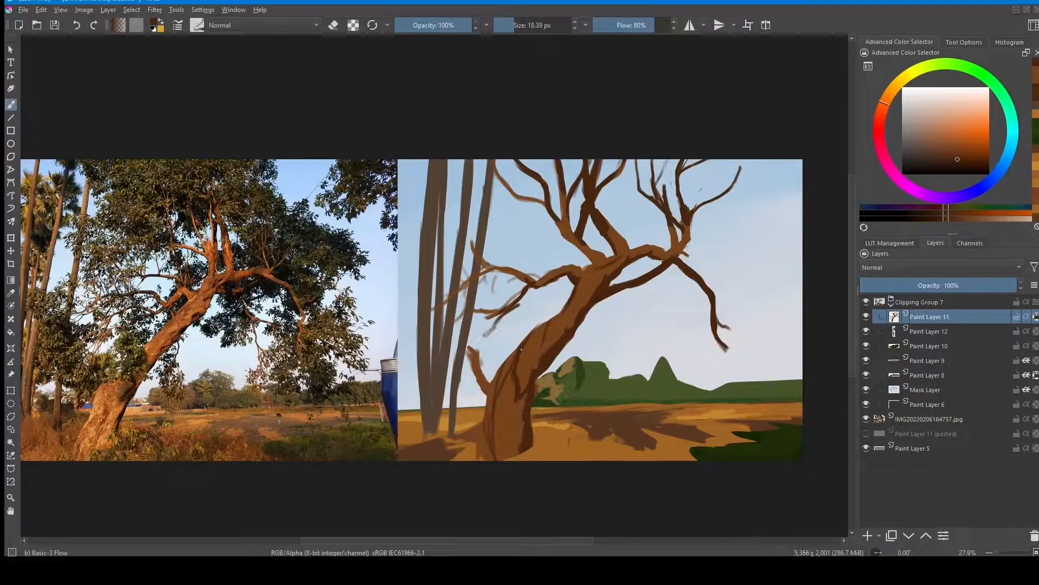
{"action": "key", "text": "bracketleft"}
{"action": "left_click_drag", "start_coordinate": [477, 377], "coordinate": [483, 390]}
{"action": "left_click_drag", "start_coordinate": [538, 364], "coordinate": [537, 369]}
{"action": "left_click", "coordinate": [533, 384], "text": "ctrl"}
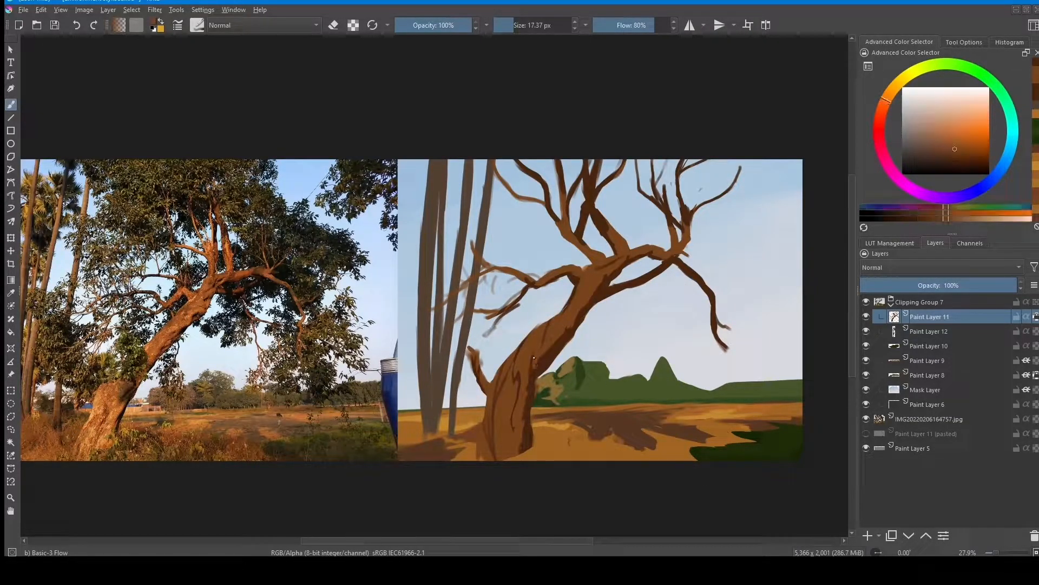
{"action": "left_click", "coordinate": [520, 390], "text": "ctrl"}
{"action": "left_click_drag", "start_coordinate": [524, 421], "coordinate": [523, 433]}
{"action": "left_click_drag", "start_coordinate": [523, 395], "coordinate": [522, 427]}
{"action": "left_click", "coordinate": [518, 433], "text": "ctrl"}
Step: Model light and shadow on the upper trunk, the fork and the right-hand branch with alternately sampled light and dark browns
{"action": "scroll", "coordinate": [633, 340], "scroll_direction": "down", "scroll_amount": 1}
{"action": "left_click_drag", "start_coordinate": [623, 335], "coordinate": [631, 333]}
{"action": "left_click_drag", "start_coordinate": [592, 306], "coordinate": [587, 335]}
{"action": "left_click", "coordinate": [593, 308], "text": "ctrl"}
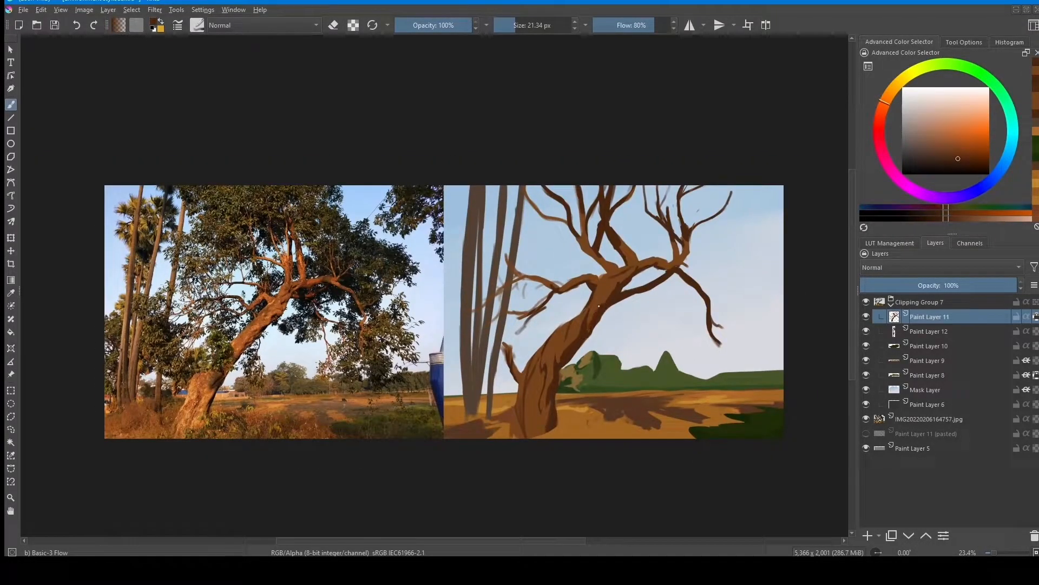
{"action": "left_click", "coordinate": [613, 280], "text": "ctrl"}
{"action": "mouse_move", "coordinate": [602, 259]}
{"action": "left_mouse_down"}
{"action": "mouse_move", "coordinate": [617, 270]}
{"action": "mouse_move", "coordinate": [604, 285]}
{"action": "mouse_move", "coordinate": [676, 267]}
{"action": "left_mouse_up"}
{"action": "left_click", "coordinate": [621, 280], "text": "ctrl"}
{"action": "left_click", "coordinate": [607, 283], "text": "ctrl"}
{"action": "left_click", "coordinate": [617, 278], "text": "ctrl"}
{"action": "left_click", "coordinate": [606, 283], "text": "ctrl"}
{"action": "left_click", "coordinate": [622, 288], "text": "ctrl"}
{"action": "left_click", "coordinate": [615, 288], "text": "ctrl"}
{"action": "left_click", "coordinate": [671, 268], "text": "ctrl"}
{"action": "left_click", "coordinate": [679, 262], "text": "ctrl"}
Step: Check the shaded tree mirrored and at a small size against the reference
{"action": "scroll", "coordinate": [639, 316], "scroll_direction": "down", "scroll_amount": 5}
{"action": "key", "text": "m"}
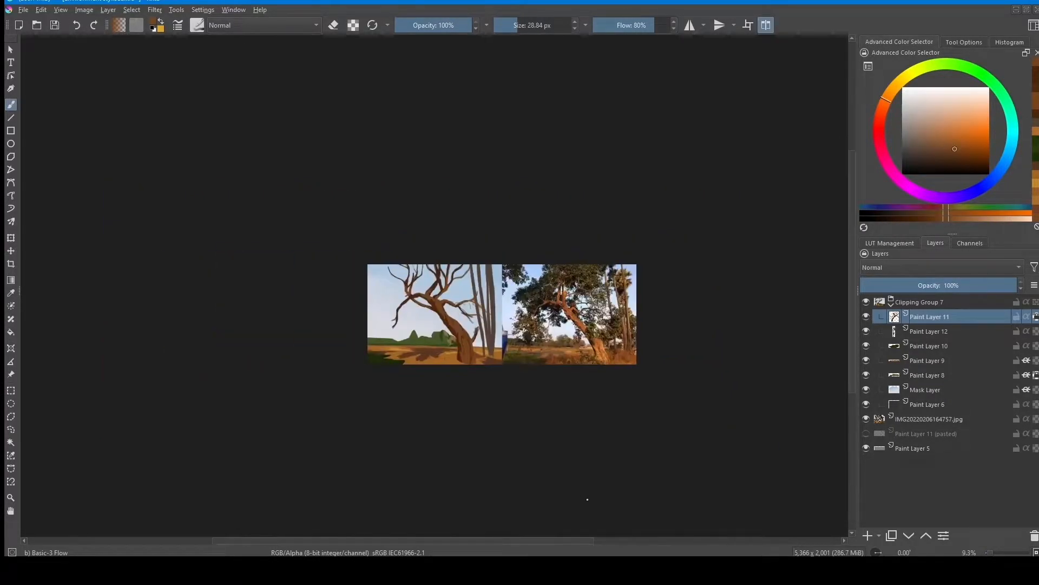
{"action": "key", "text": "m"}
{"action": "scroll", "coordinate": [597, 477], "scroll_direction": "up", "scroll_amount": 2}
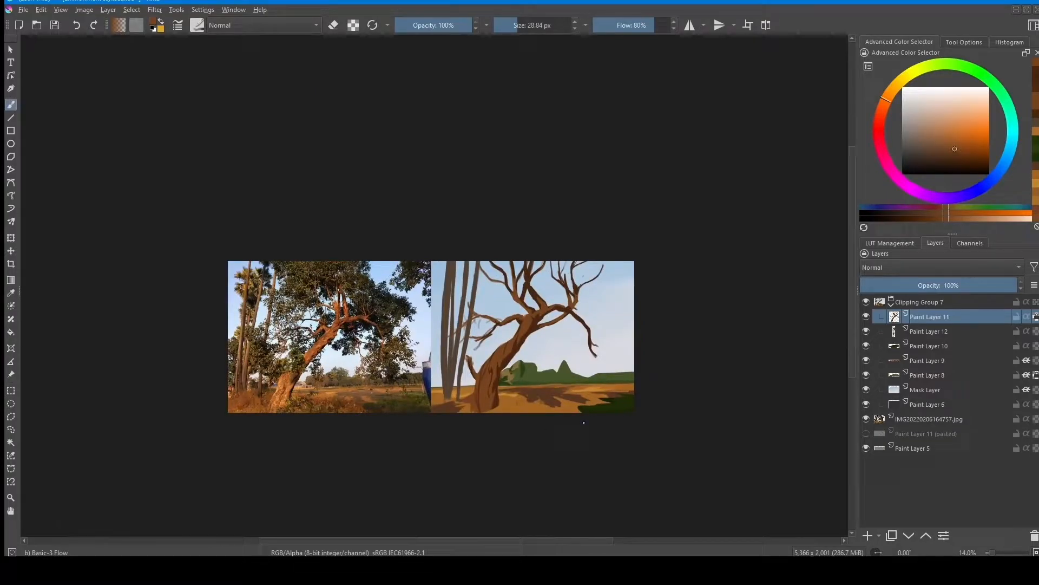
{"action": "scroll", "coordinate": [592, 296], "scroll_direction": "up", "scroll_amount": 2}
Step: Refine the bark shading from the fork down the middle of the trunk with sampled browns and varied brush sizes
{"action": "left_click", "coordinate": [592, 295], "text": "ctrl"}
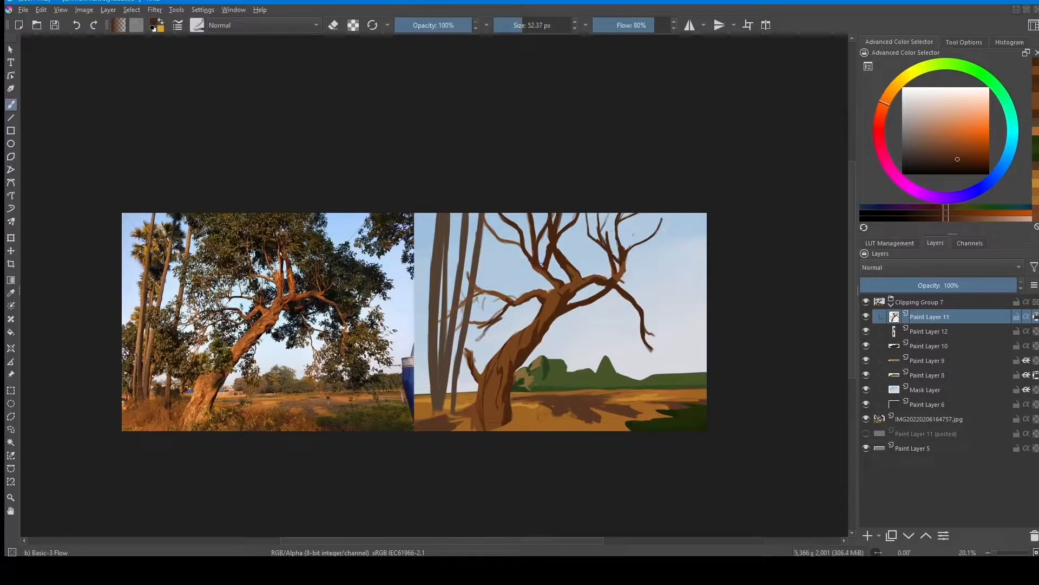
{"action": "key", "text": "bracketleft"}
{"action": "key", "text": "bracketleft"}
{"action": "key", "text": "bracketleft"}
{"action": "left_click", "coordinate": [554, 310], "text": "ctrl"}
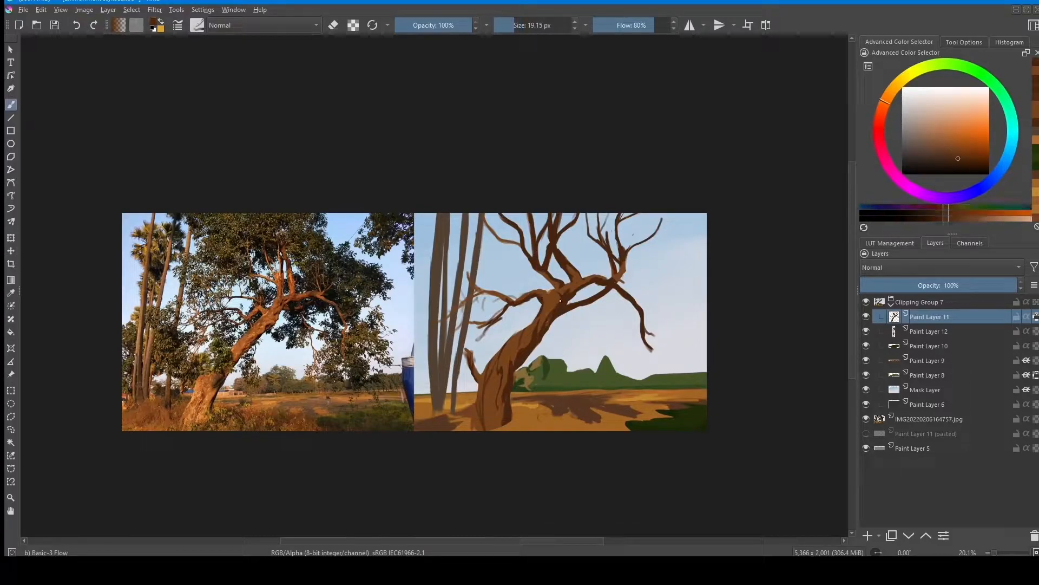
{"action": "left_click", "coordinate": [552, 307], "text": "ctrl"}
{"action": "key", "text": "bracketright"}
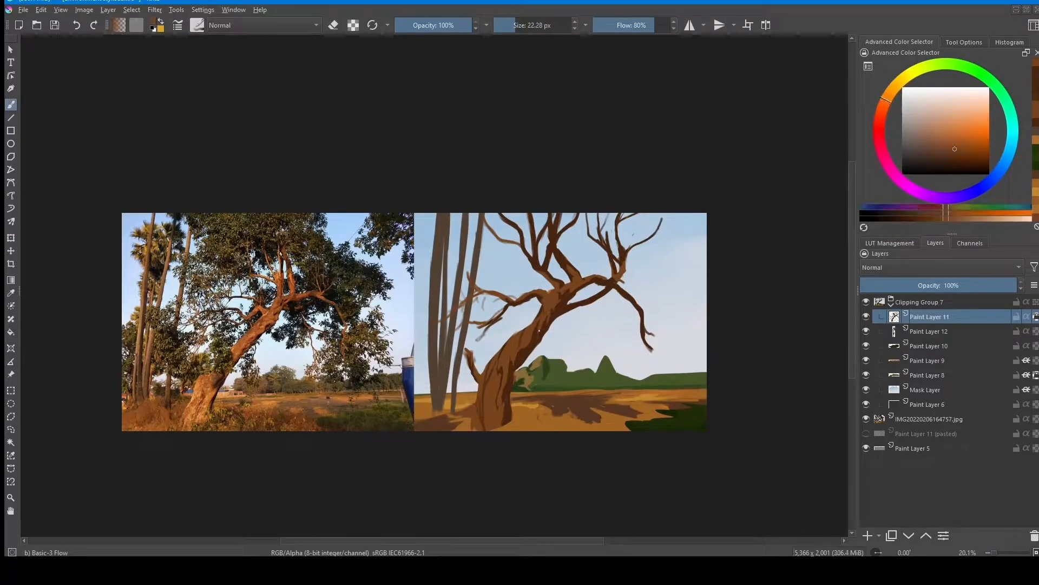
{"action": "left_click", "coordinate": [543, 317], "text": "ctrl"}
{"action": "key", "text": "bracketright"}
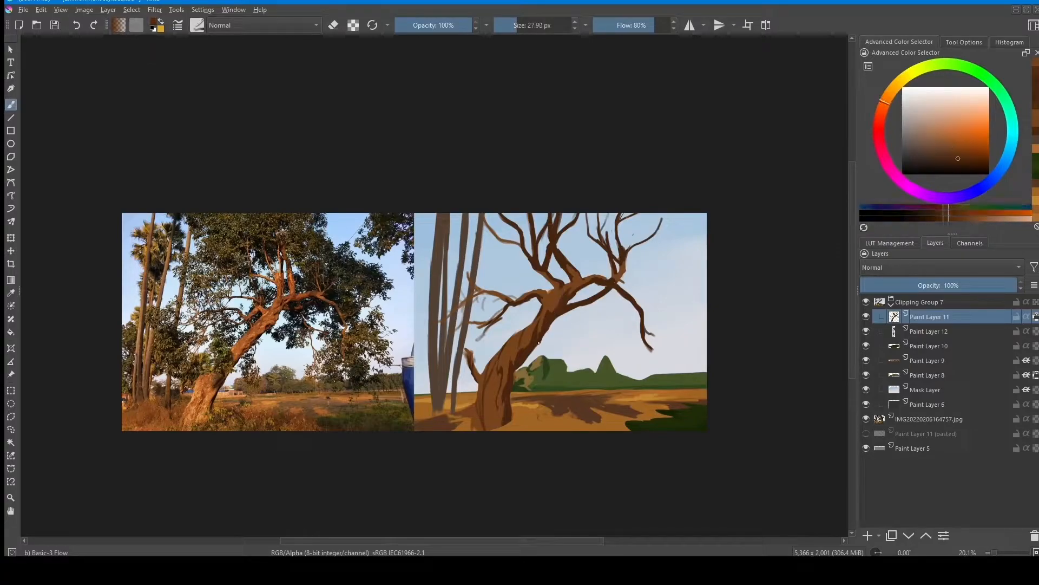
{"action": "left_click", "coordinate": [519, 360], "text": "ctrl"}
Step: Mirror the canvas view and paint fine dark bark lines along the trunk with a very small brush
{"action": "scroll", "coordinate": [578, 339], "scroll_direction": "down", "scroll_amount": 3}
{"action": "left_click", "coordinate": [766, 25]}
{"action": "scroll", "coordinate": [504, 360], "scroll_direction": "up", "scroll_amount": 3}
{"action": "left_click", "coordinate": [459, 289], "text": "ctrl"}
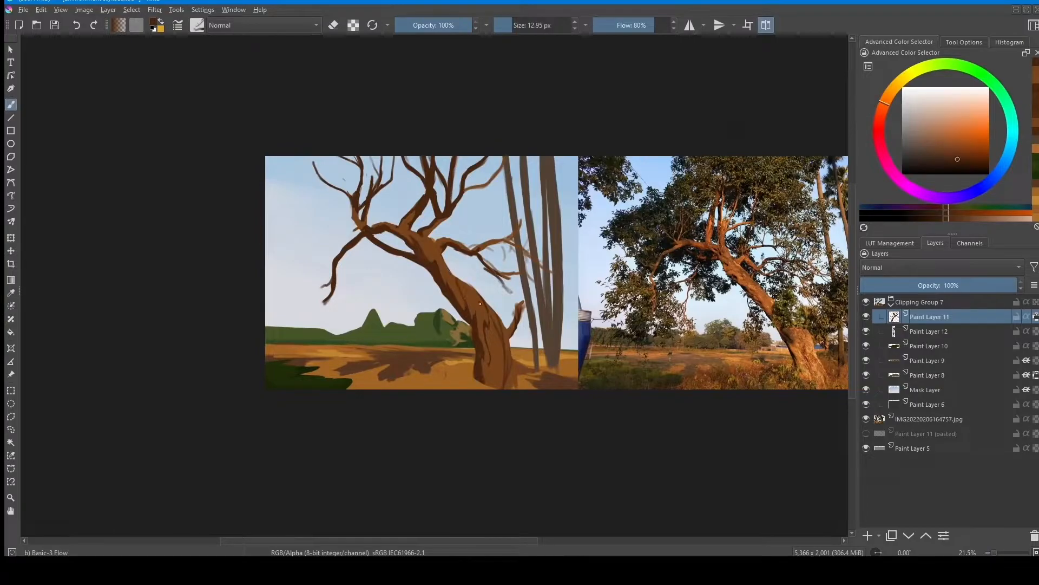
{"action": "key", "text": "bracketleft"}
{"action": "left_click_drag", "start_coordinate": [546, 482], "coordinate": [548, 542]}
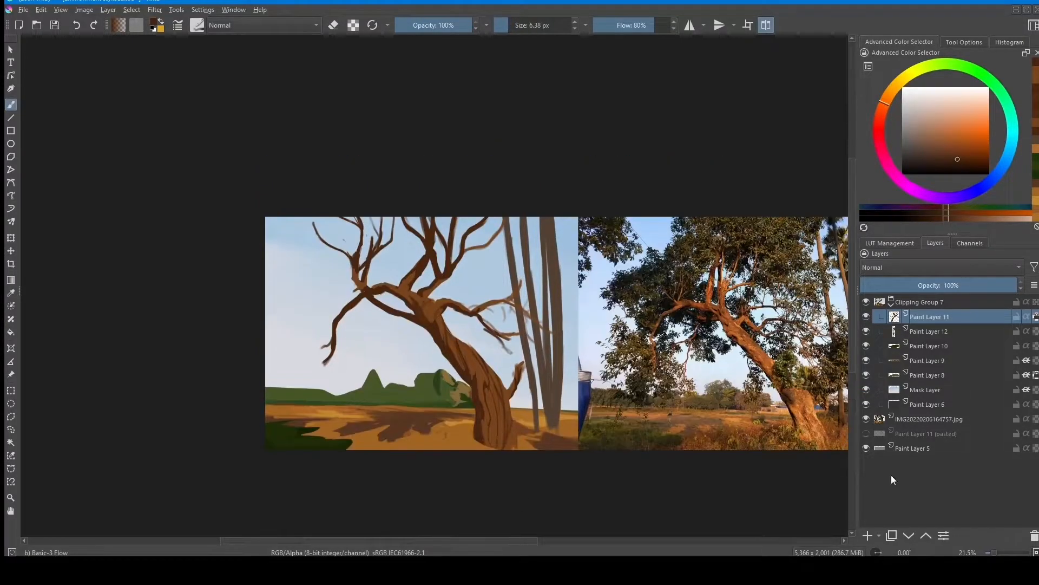
Step: Add a new layer above the tree layer and start dark green foliage around the outer drooping branch with a larger brush
{"action": "left_click", "coordinate": [867, 536]}
{"action": "left_click_drag", "start_coordinate": [506, 297], "coordinate": [466, 300]}
{"action": "scroll", "coordinate": [466, 300], "scroll_direction": "down", "scroll_amount": 1}
{"action": "right_click", "coordinate": [466, 300]}
{"action": "left_click", "coordinate": [419, 242]}
{"action": "key", "text": "bracketright"}
{"action": "key", "text": "bracketright"}
{"action": "key", "text": "bracketright"}
{"action": "key", "text": "bracketright"}
{"action": "key", "text": "bracketright"}
{"action": "key", "text": "bracketright"}
{"action": "key", "text": "bracketright"}
{"action": "key", "text": "bracketright"}
{"action": "mouse_move", "coordinate": [284, 320]}
{"action": "left_mouse_down"}
{"action": "mouse_move", "coordinate": [304, 252]}
{"action": "mouse_move", "coordinate": [280, 227]}
{"action": "mouse_move", "coordinate": [355, 237]}
{"action": "left_mouse_up"}
Step: Extend the dark green foliage into large clumps hanging below the outer branch and reaching up to the canvas's top edge
{"action": "key", "text": "bracketright"}
{"action": "key", "text": "bracketright"}
{"action": "key", "text": "bracketright"}
{"action": "key", "text": "bracketright"}
{"action": "mouse_move", "coordinate": [304, 259]}
{"action": "left_mouse_down"}
{"action": "mouse_move", "coordinate": [271, 273]}
{"action": "mouse_move", "coordinate": [293, 323]}
{"action": "left_mouse_up"}
{"action": "mouse_move", "coordinate": [267, 360]}
{"action": "left_mouse_down"}
{"action": "mouse_move", "coordinate": [323, 382]}
{"action": "mouse_move", "coordinate": [303, 338]}
{"action": "mouse_move", "coordinate": [317, 297]}
{"action": "mouse_move", "coordinate": [278, 292]}
{"action": "mouse_move", "coordinate": [264, 314]}
{"action": "mouse_move", "coordinate": [280, 254]}
{"action": "left_mouse_up"}
Step: Trim the outer foliage clumps with a smaller eraser to open sky gaps
{"action": "key", "text": "e"}
{"action": "key", "text": "bracketleft"}
{"action": "key", "text": "bracketleft"}
{"action": "key", "text": "bracketleft"}
{"action": "scroll", "coordinate": [348, 294], "scroll_direction": "down", "scroll_amount": 3}
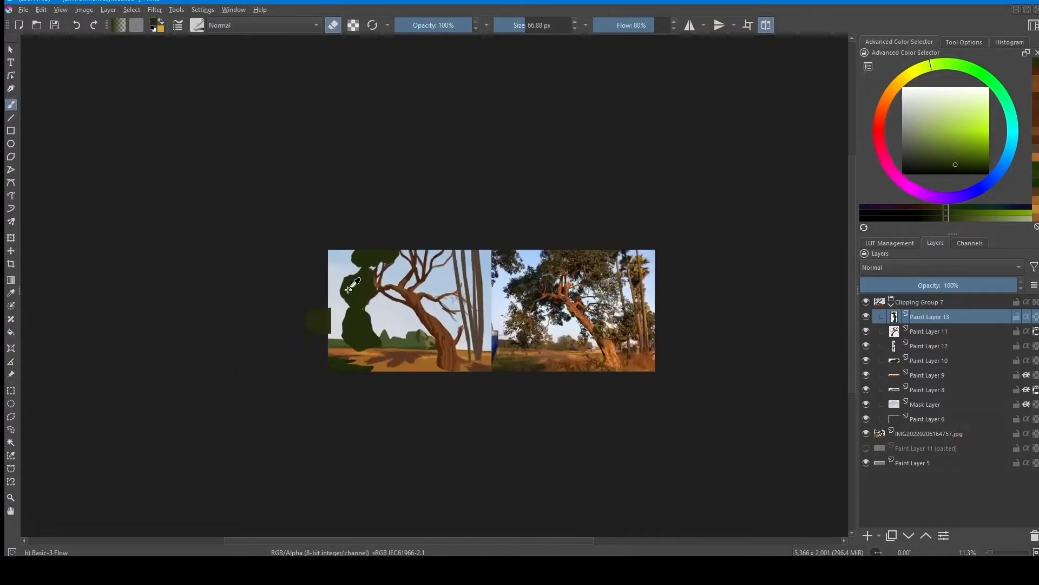
Step: Block in the dark green canopy across the top of the tree and the foliage hanging beneath the drooping branch
{"action": "key", "text": "e"}
{"action": "mouse_move", "coordinate": [353, 258]}
{"action": "left_mouse_down"}
{"action": "mouse_move", "coordinate": [517, 270]}
{"action": "mouse_move", "coordinate": [479, 261]}
{"action": "mouse_move", "coordinate": [464, 312]}
{"action": "left_mouse_up"}
{"action": "key", "text": "bracketright"}
{"action": "key", "text": "bracketright"}
{"action": "key", "text": "bracketright"}
{"action": "key", "text": "bracketright"}
{"action": "key", "text": "bracketright"}
{"action": "key", "text": "bracketleft"}
{"action": "key", "text": "bracketleft"}
{"action": "key", "text": "bracketleft"}
{"action": "key", "text": "bracketleft"}
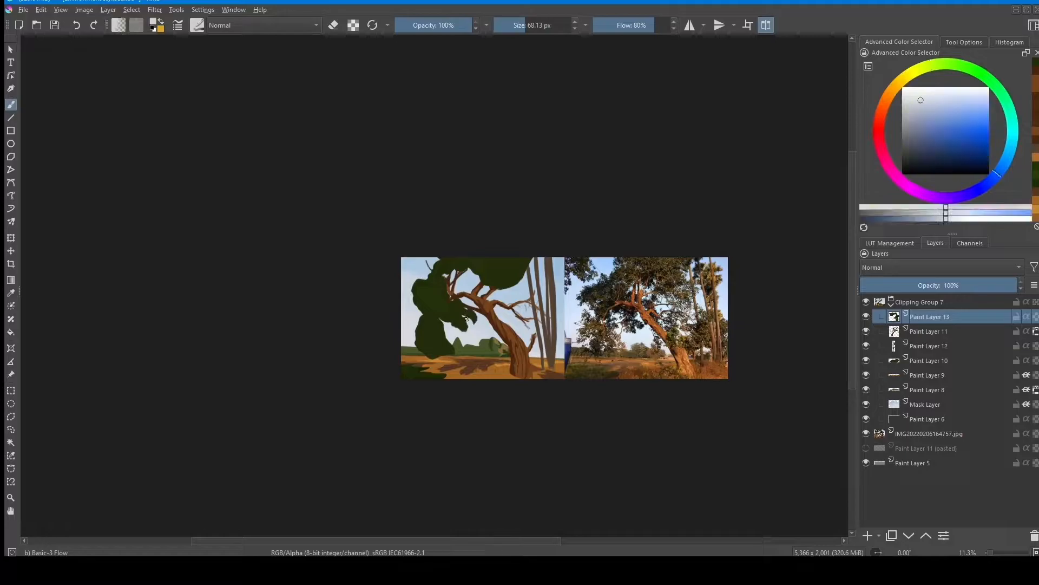
{"action": "scroll", "coordinate": [472, 316], "scroll_direction": "down", "scroll_amount": 2, "text": "ctrl"}
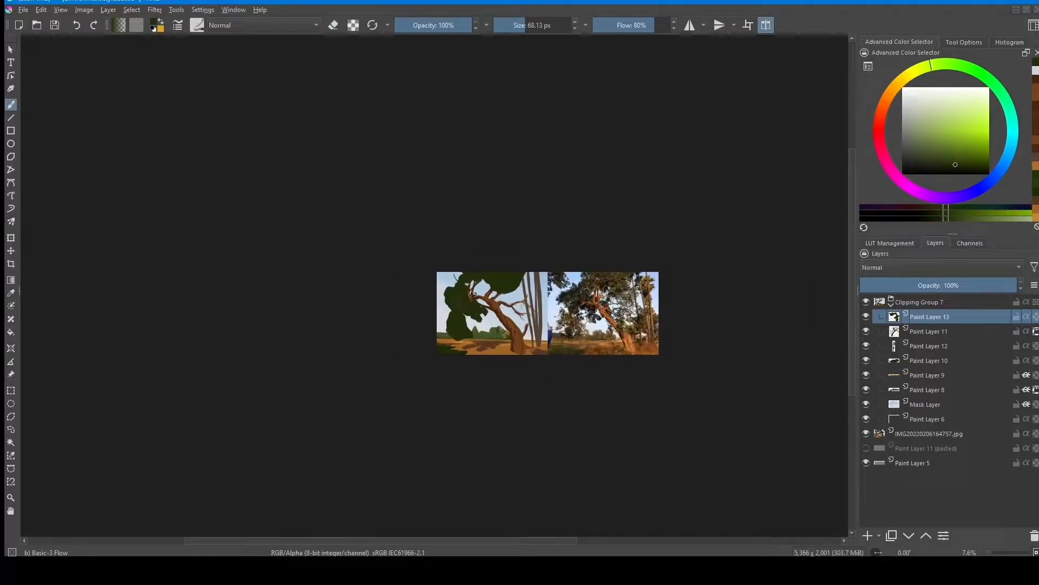
Step: Shape the foliage around the upper branches by alternating small green strokes with erased gaps that reveal the branches and sky
{"action": "scroll", "coordinate": [484, 306], "scroll_direction": "up", "scroll_amount": 6}
{"action": "key", "text": "bracketleft"}
{"action": "key", "text": "bracketleft"}
{"action": "key", "text": "bracketleft"}
{"action": "mouse_move", "coordinate": [481, 270]}
{"action": "left_mouse_down"}
{"action": "mouse_move", "coordinate": [452, 238]}
{"action": "mouse_move", "coordinate": [421, 262]}
{"action": "left_mouse_up"}
{"action": "key", "text": "e"}
{"action": "left_click_drag", "start_coordinate": [424, 247], "coordinate": [454, 227]}
{"action": "left_click_drag", "start_coordinate": [420, 276], "coordinate": [469, 275]}
{"action": "key", "text": "e"}
{"action": "key", "text": "e"}
{"action": "mouse_move", "coordinate": [413, 262]}
{"action": "left_mouse_down"}
{"action": "mouse_move", "coordinate": [436, 280]}
{"action": "mouse_move", "coordinate": [397, 282]}
{"action": "left_mouse_up"}
{"action": "key", "text": "e"}
{"action": "key", "text": "e"}
{"action": "key", "text": "e"}
{"action": "key", "text": "bracketleft"}
{"action": "key", "text": "bracketleft"}
Step: Block in a tall, curved dark green foliage clump beside the trunk, between the right-hand branches and the palm trunks
{"action": "mouse_move", "coordinate": [446, 309]}
{"action": "left_mouse_down"}
{"action": "mouse_move", "coordinate": [490, 303]}
{"action": "mouse_move", "coordinate": [455, 313]}
{"action": "mouse_move", "coordinate": [503, 331]}
{"action": "mouse_move", "coordinate": [490, 403]}
{"action": "mouse_move", "coordinate": [411, 428]}
{"action": "mouse_move", "coordinate": [425, 430]}
{"action": "left_mouse_up"}
{"action": "scroll", "coordinate": [476, 389], "scroll_direction": "down", "scroll_amount": 4}
{"action": "key", "text": "bracketright"}
{"action": "mouse_move", "coordinate": [475, 362]}
{"action": "left_mouse_down"}
{"action": "mouse_move", "coordinate": [483, 398]}
{"action": "mouse_move", "coordinate": [479, 374]}
{"action": "mouse_move", "coordinate": [509, 381]}
{"action": "mouse_move", "coordinate": [528, 346]}
{"action": "mouse_move", "coordinate": [519, 303]}
{"action": "left_mouse_up"}
{"action": "scroll", "coordinate": [483, 373], "scroll_direction": "down", "scroll_amount": 2}
{"action": "scroll", "coordinate": [486, 368], "scroll_direction": "up", "scroll_amount": 1}
Step: Reshape the large outer foliage mass with a brush size of about 105 px, alternating erased sky gaps and dark green strokes
{"action": "key", "text": "bracketright"}
{"action": "key", "text": "bracketright"}
{"action": "key", "text": "bracketright"}
{"action": "key", "text": "bracketright"}
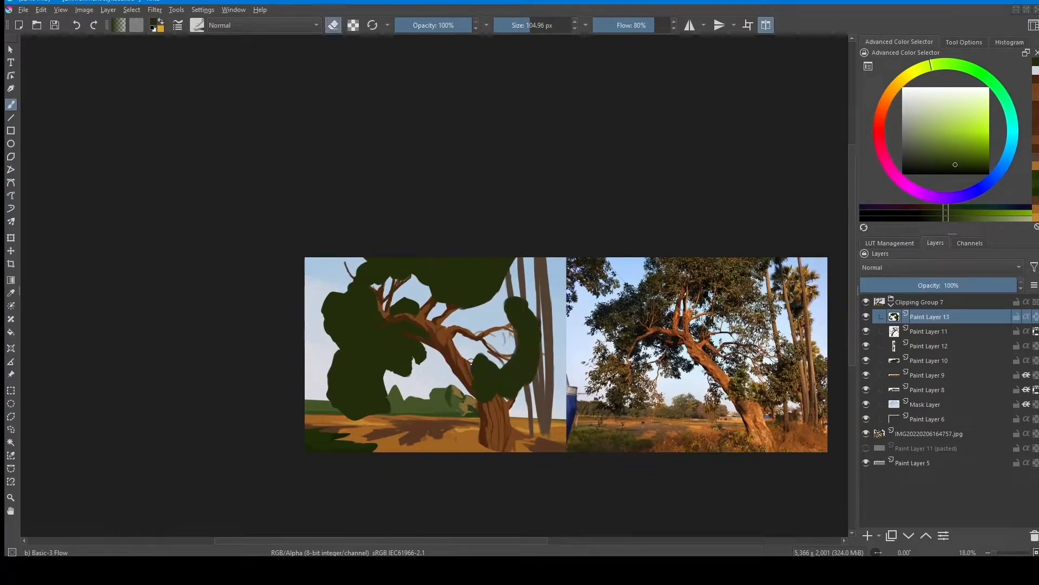
{"action": "scroll", "coordinate": [574, 325], "scroll_direction": "down", "scroll_amount": 5}
{"action": "left_click_drag", "start_coordinate": [596, 335], "coordinate": [592, 340]}
{"action": "scroll", "coordinate": [592, 340], "scroll_direction": "up", "scroll_amount": 4}
{"action": "key", "text": "e"}
{"action": "mouse_move", "coordinate": [409, 343]}
{"action": "left_mouse_down"}
{"action": "mouse_move", "coordinate": [409, 362]}
{"action": "mouse_move", "coordinate": [414, 339]}
{"action": "left_mouse_up"}
{"action": "key", "text": "e"}
{"action": "left_click_drag", "start_coordinate": [379, 270], "coordinate": [395, 304]}
{"action": "mouse_move", "coordinate": [391, 292]}
{"action": "left_mouse_down"}
{"action": "mouse_move", "coordinate": [394, 282]}
{"action": "mouse_move", "coordinate": [420, 286]}
{"action": "left_mouse_up"}
{"action": "key", "text": "e"}
{"action": "key", "text": "e"}
{"action": "mouse_move", "coordinate": [394, 323]}
{"action": "left_mouse_down"}
{"action": "mouse_move", "coordinate": [401, 310]}
{"action": "mouse_move", "coordinate": [395, 326]}
{"action": "left_mouse_up"}
{"action": "key", "text": "e"}
{"action": "key", "text": "e"}
Step: Add dark green foliage in the painting's upper-left corner and refine the neighbouring clump edges by alternating paint and eraser strokes
{"action": "left_click_drag", "start_coordinate": [431, 293], "coordinate": [400, 360]}
{"action": "key", "text": "e"}
{"action": "key", "text": "e"}
{"action": "key", "text": "e"}
{"action": "mouse_move", "coordinate": [423, 325]}
{"action": "left_mouse_down"}
{"action": "mouse_move", "coordinate": [399, 339]}
{"action": "mouse_move", "coordinate": [404, 393]}
{"action": "left_mouse_up"}
{"action": "key", "text": "e"}
{"action": "key", "text": "e"}
{"action": "key", "text": "e"}
{"action": "left_click_drag", "start_coordinate": [408, 315], "coordinate": [419, 295]}
{"action": "key", "text": "e"}
{"action": "mouse_move", "coordinate": [422, 292]}
{"action": "left_mouse_down"}
{"action": "mouse_move", "coordinate": [416, 317]}
{"action": "mouse_move", "coordinate": [412, 303]}
{"action": "left_mouse_up"}
{"action": "key", "text": "e"}
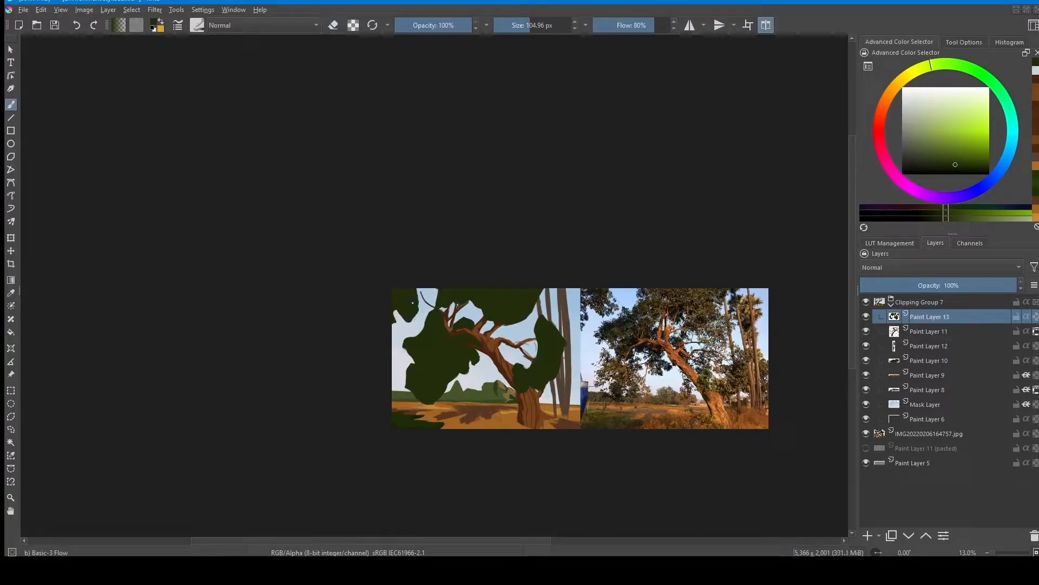
{"action": "left_click_drag", "start_coordinate": [590, 320], "coordinate": [590, 281]}
{"action": "key", "text": "e"}
{"action": "left_click_drag", "start_coordinate": [470, 366], "coordinate": [441, 374]}
{"action": "key", "text": "e"}
{"action": "left_click_drag", "start_coordinate": [499, 394], "coordinate": [540, 487]}
Step: Lock the transparency of Paint Layer 13 and brush lighter olive green patches over the canopy and the corner foliage
{"action": "left_click", "coordinate": [1036, 316]}
{"action": "left_click_drag", "start_coordinate": [420, 308], "coordinate": [425, 241]}
{"action": "key", "text": "shift+i"}
{"action": "left_click", "coordinate": [456, 422]}
{"action": "left_click", "coordinate": [433, 321]}
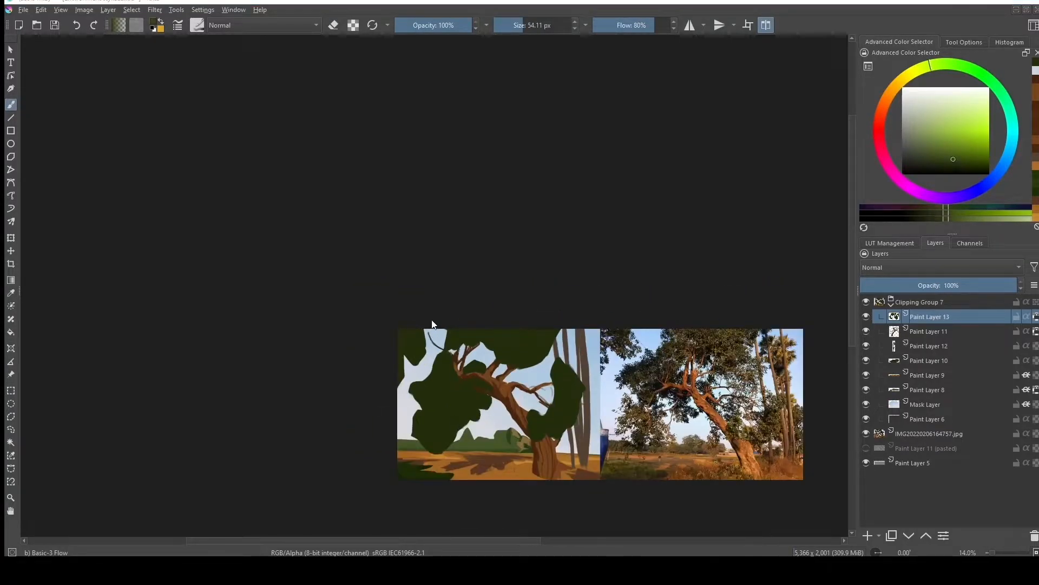
{"action": "left_click", "coordinate": [427, 325]}
{"action": "mouse_move", "coordinate": [509, 326]}
{"action": "left_mouse_down"}
{"action": "mouse_move", "coordinate": [550, 336]}
{"action": "mouse_move", "coordinate": [535, 345]}
{"action": "left_mouse_up"}
{"action": "scroll", "coordinate": [528, 335], "scroll_direction": "down", "scroll_amount": 2}
{"action": "left_click", "coordinate": [526, 343], "text": "ctrl"}
{"action": "left_click", "coordinate": [527, 343], "text": "ctrl"}
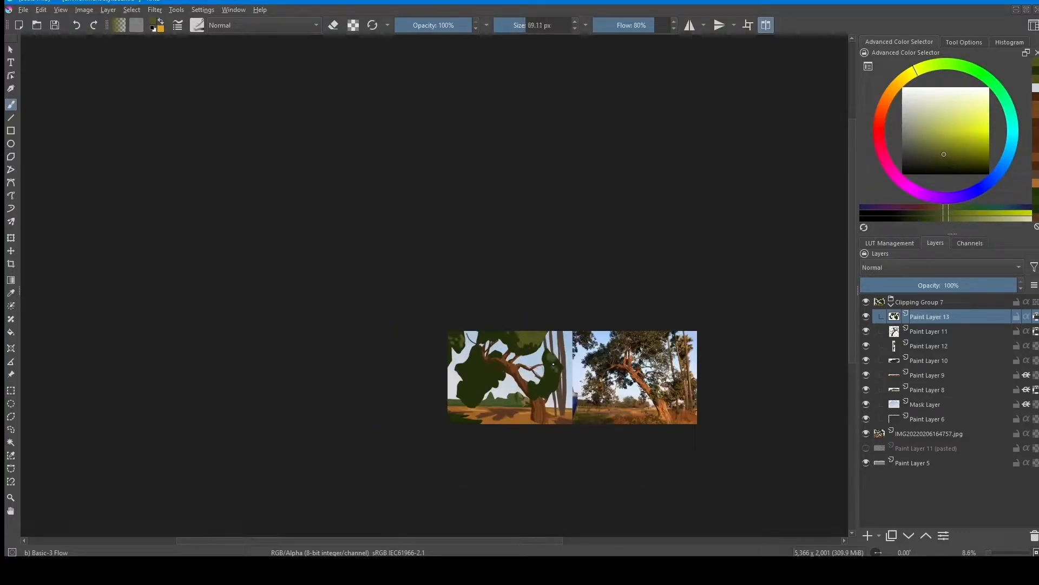
Step: Mirror the canvas view and model the upper part of the curved clump beside the trunk with sampled light and dark greens
{"action": "scroll", "coordinate": [618, 336], "scroll_direction": "down", "scroll_amount": 2}
{"action": "key", "text": "m"}
{"action": "scroll", "coordinate": [473, 388], "scroll_direction": "up", "scroll_amount": 3}
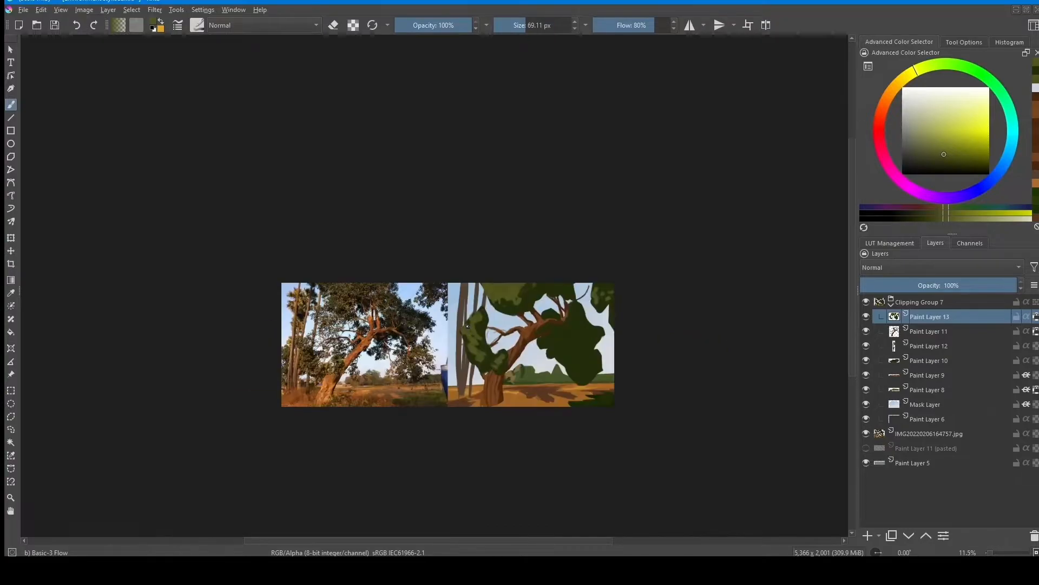
{"action": "left_click", "coordinate": [474, 337], "text": "ctrl"}
{"action": "left_click_drag", "start_coordinate": [477, 336], "coordinate": [465, 346]}
{"action": "left_click", "coordinate": [474, 331], "text": "ctrl"}
{"action": "left_click", "coordinate": [472, 325], "text": "ctrl"}
{"action": "left_click", "coordinate": [476, 323], "text": "ctrl"}
{"action": "left_click", "coordinate": [479, 314], "text": "ctrl"}
{"action": "left_click", "coordinate": [478, 319], "text": "ctrl"}
{"action": "left_click_drag", "start_coordinate": [481, 309], "coordinate": [483, 315]}
{"action": "left_click", "coordinate": [484, 318], "text": "ctrl"}
{"action": "left_click", "coordinate": [479, 314], "text": "ctrl"}
{"action": "left_click", "coordinate": [483, 318], "text": "ctrl"}
{"action": "left_click", "coordinate": [480, 316], "text": "ctrl"}
{"action": "left_click", "coordinate": [483, 319], "text": "ctrl"}
{"action": "left_click", "coordinate": [480, 318], "text": "ctrl"}
{"action": "left_click", "coordinate": [481, 319], "text": "ctrl"}
{"action": "left_click", "coordinate": [480, 322], "text": "ctrl"}
{"action": "left_click", "coordinate": [482, 325], "text": "ctrl"}
{"action": "left_click", "coordinate": [480, 330], "text": "ctrl"}
{"action": "left_click", "coordinate": [476, 342], "text": "ctrl"}
Step: Shade the lower part of the curved clump where it meets the trunk with sampled dark greens, using a 43.35 px brush
{"action": "left_click_drag", "start_coordinate": [479, 331], "coordinate": [483, 362]}
{"action": "left_click", "coordinate": [475, 355], "text": "ctrl"}
{"action": "left_click", "coordinate": [475, 350], "text": "ctrl"}
{"action": "left_click", "coordinate": [476, 355], "text": "ctrl"}
{"action": "left_click", "coordinate": [482, 361], "text": "ctrl"}
{"action": "left_click", "coordinate": [479, 346], "text": "ctrl"}
{"action": "left_click", "coordinate": [480, 320], "text": "ctrl"}
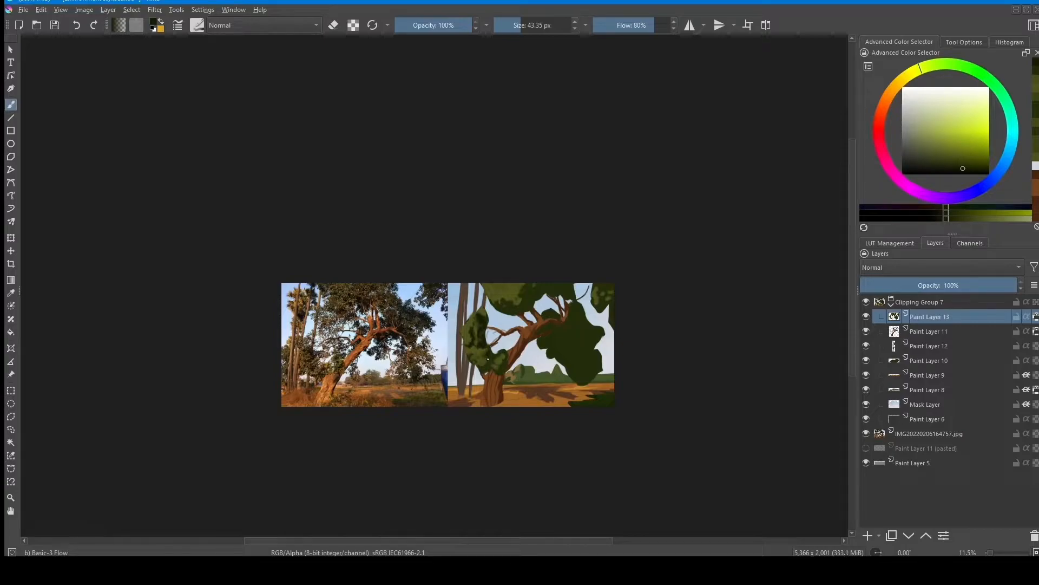
{"action": "left_click", "coordinate": [497, 360], "text": "ctrl"}
{"action": "left_click_drag", "start_coordinate": [487, 360], "coordinate": [491, 363]}
{"action": "left_click", "coordinate": [493, 367], "text": "ctrl"}
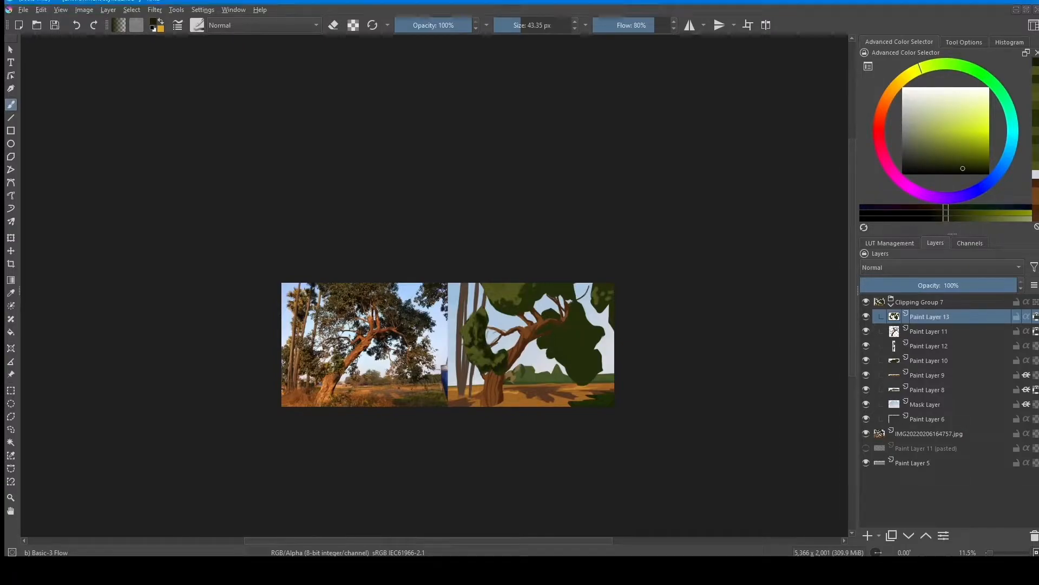
Step: Paint small leaf dabs of sampled light and dark green along the middle of the curved clump with a 21.47 px brush
{"action": "scroll", "coordinate": [501, 285], "scroll_direction": "up", "scroll_amount": 1}
{"action": "mouse_move", "coordinate": [483, 316]}
{"action": "left_mouse_down"}
{"action": "mouse_move", "coordinate": [477, 325]}
{"action": "mouse_move", "coordinate": [476, 304]}
{"action": "mouse_move", "coordinate": [455, 336]}
{"action": "left_mouse_up"}
{"action": "left_click", "coordinate": [475, 327], "text": "ctrl"}
{"action": "scroll", "coordinate": [480, 344], "scroll_direction": "up", "scroll_amount": 2}
{"action": "left_click", "coordinate": [470, 321], "text": "ctrl"}
{"action": "left_click", "coordinate": [467, 321], "text": "ctrl"}
{"action": "left_click", "coordinate": [437, 367], "text": "ctrl"}
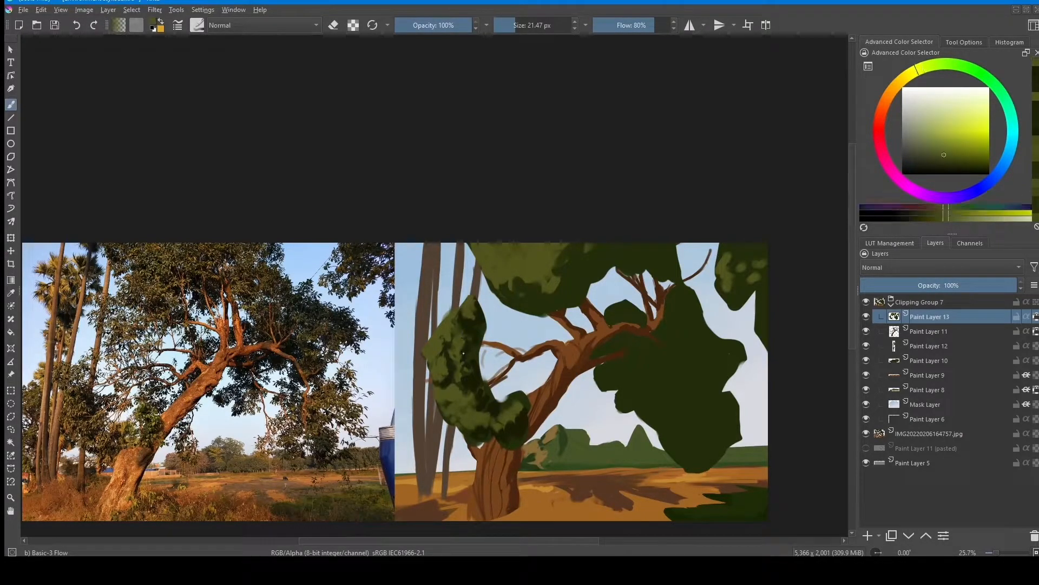
{"action": "left_click_drag", "start_coordinate": [459, 359], "coordinate": [457, 371]}
{"action": "left_click", "coordinate": [460, 369], "text": "ctrl"}
Step: Refine the curved clump's leaf clusters down to its base with sampled greens, enlarging the brush to 35.22 px
{"action": "mouse_move", "coordinate": [535, 398]}
{"action": "left_mouse_down", "text": "ctrl"}
{"action": "mouse_move", "coordinate": [509, 476]}
{"action": "mouse_move", "coordinate": [530, 412]}
{"action": "mouse_move", "coordinate": [484, 362]}
{"action": "left_mouse_up", "text": "ctrl"}
{"action": "left_click", "coordinate": [484, 362], "text": "ctrl"}
{"action": "left_click", "coordinate": [503, 382], "text": "ctrl"}
{"action": "left_click", "coordinate": [501, 404], "text": "ctrl"}
{"action": "mouse_move", "coordinate": [519, 398]}
{"action": "left_mouse_down"}
{"action": "mouse_move", "coordinate": [503, 413]}
{"action": "mouse_move", "coordinate": [512, 419]}
{"action": "left_mouse_up"}
{"action": "left_click", "coordinate": [513, 388], "text": "ctrl"}
{"action": "left_click", "coordinate": [514, 379], "text": "ctrl"}
{"action": "mouse_move", "coordinate": [507, 376]}
{"action": "left_mouse_down"}
{"action": "mouse_move", "coordinate": [495, 385]}
{"action": "mouse_move", "coordinate": [514, 389]}
{"action": "mouse_move", "coordinate": [484, 377]}
{"action": "left_mouse_up"}
{"action": "left_click", "coordinate": [505, 383], "text": "ctrl"}
{"action": "left_click", "coordinate": [490, 370], "text": "ctrl"}
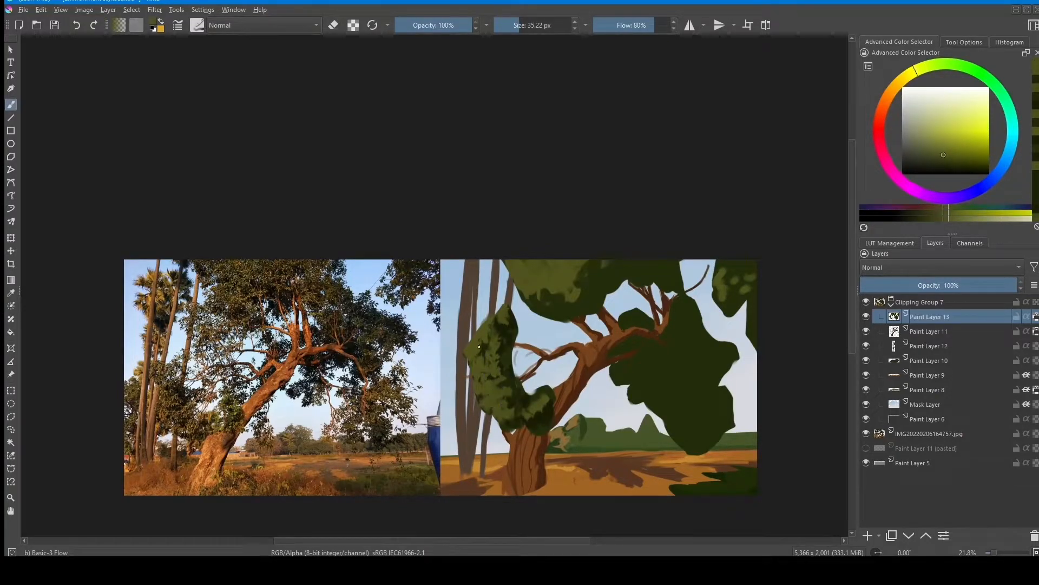
{"action": "left_click", "coordinate": [495, 337], "text": "ctrl"}
{"action": "left_click_drag", "start_coordinate": [563, 342], "coordinate": [541, 428], "text": "ctrl"}
Step: Return the canvas view to its unmirrored state and add brighter green highlights to the curved clump beside the trunk
{"action": "key", "text": "m"}
{"action": "left_click_drag", "start_coordinate": [500, 460], "coordinate": [491, 393], "text": "ctrl"}
{"action": "left_click", "coordinate": [505, 394], "text": "ctrl"}
{"action": "mouse_move", "coordinate": [508, 326]}
{"action": "left_mouse_down"}
{"action": "mouse_move", "coordinate": [511, 312]}
{"action": "mouse_move", "coordinate": [512, 331]}
{"action": "mouse_move", "coordinate": [497, 339]}
{"action": "left_mouse_up"}
{"action": "left_click", "coordinate": [512, 338], "text": "ctrl"}
Step: Paint light green leaf highlights across the top canopy and the curved clump with the Wet Textured Soft brush at 32.10 px
{"action": "left_click", "coordinate": [335, 165]}
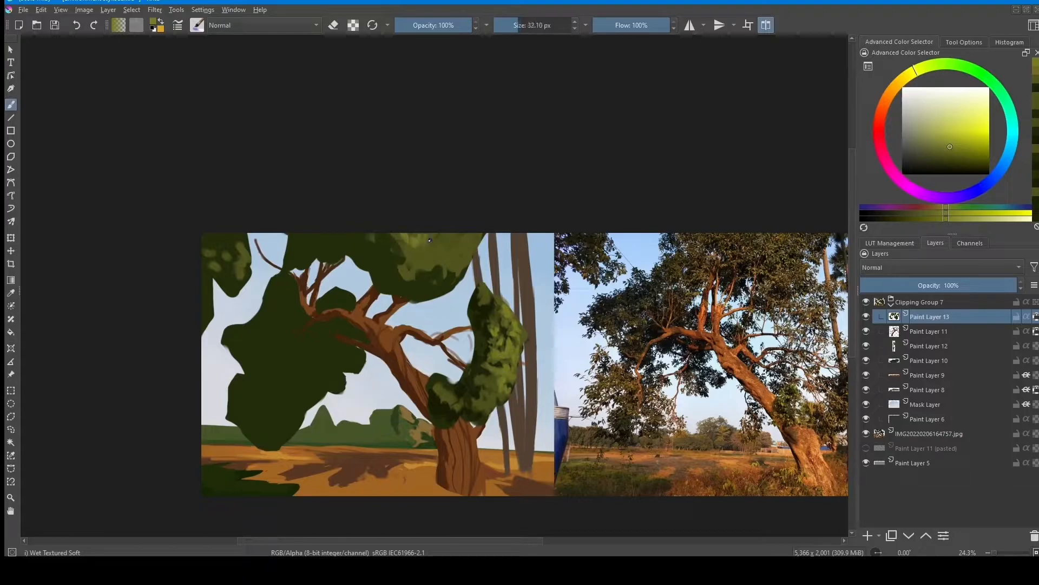
{"action": "left_click_drag", "start_coordinate": [512, 264], "coordinate": [463, 346]}
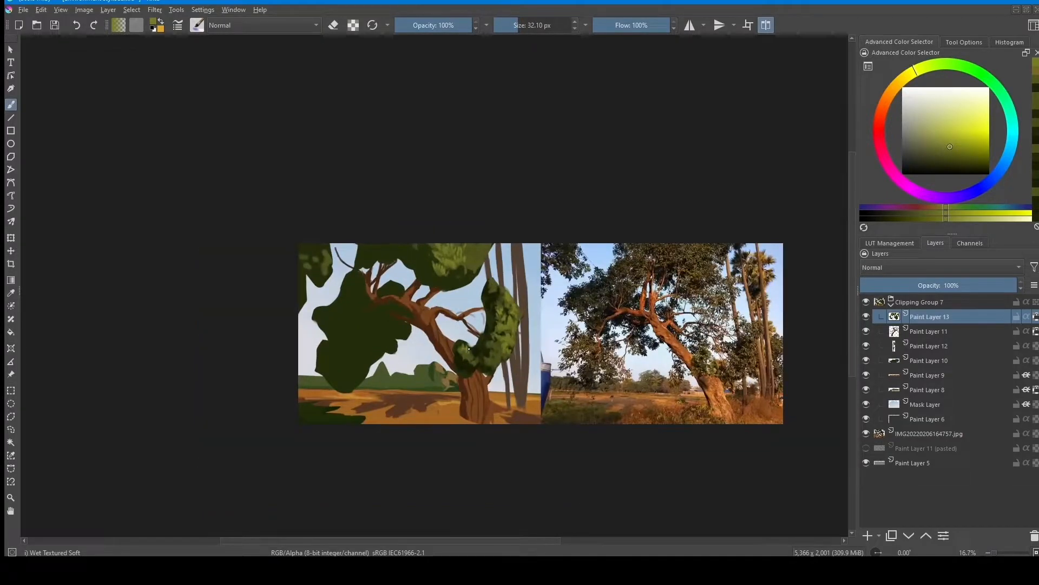
{"action": "left_click_drag", "start_coordinate": [561, 361], "coordinate": [480, 331]}
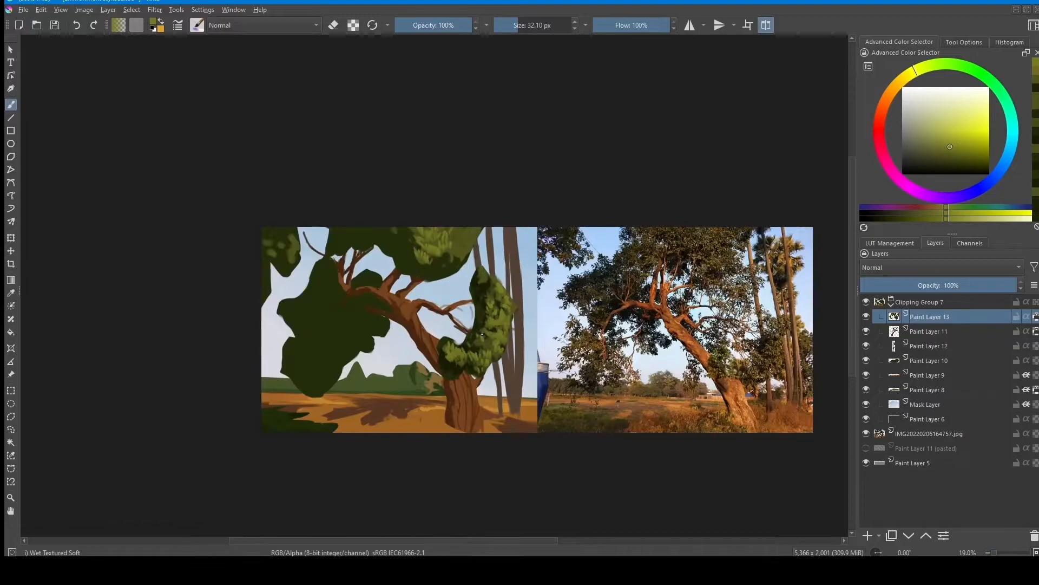
{"action": "left_click_drag", "start_coordinate": [469, 232], "coordinate": [510, 232]}
{"action": "left_click_drag", "start_coordinate": [416, 231], "coordinate": [415, 239]}
{"action": "left_click_drag", "start_coordinate": [390, 243], "coordinate": [388, 250]}
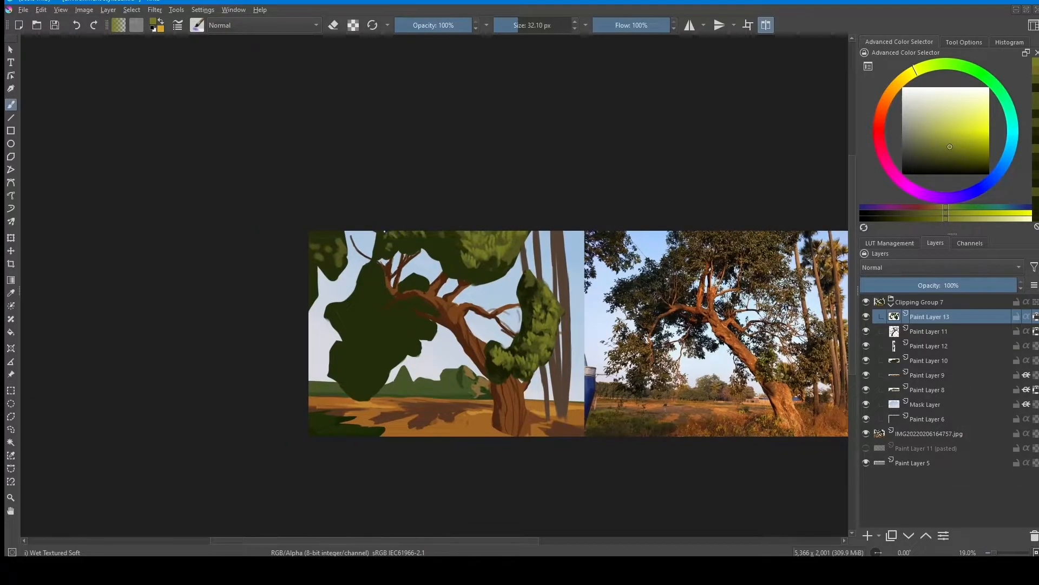
{"action": "left_click_drag", "start_coordinate": [452, 234], "coordinate": [545, 409]}
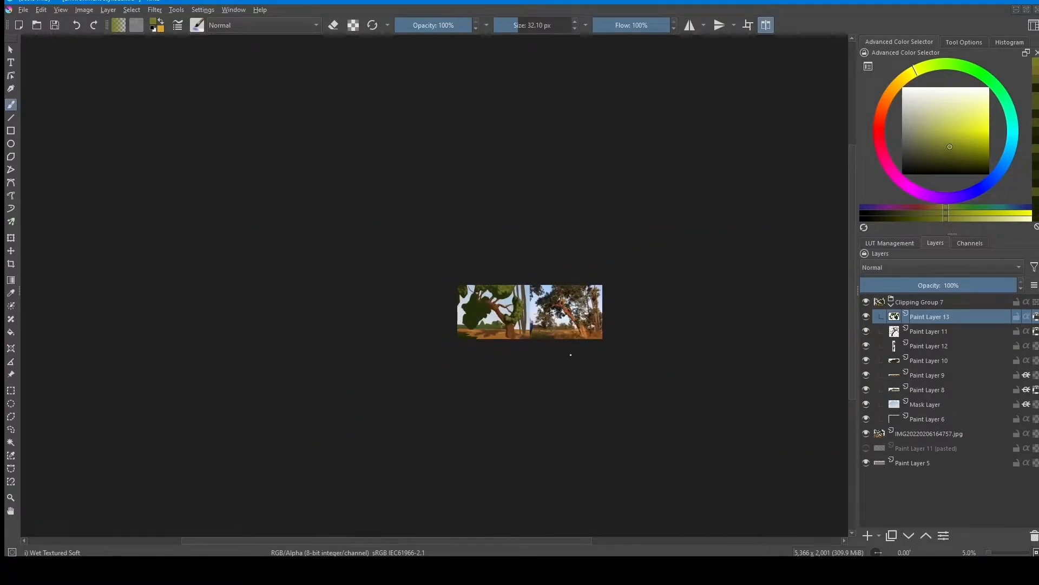
Step: Blend the curved clump's lit and shadowed leaves with dabs of sampled dark and olive greens
{"action": "left_click_drag", "start_coordinate": [571, 356], "coordinate": [510, 287]}
{"action": "left_click", "coordinate": [505, 288], "text": "ctrl"}
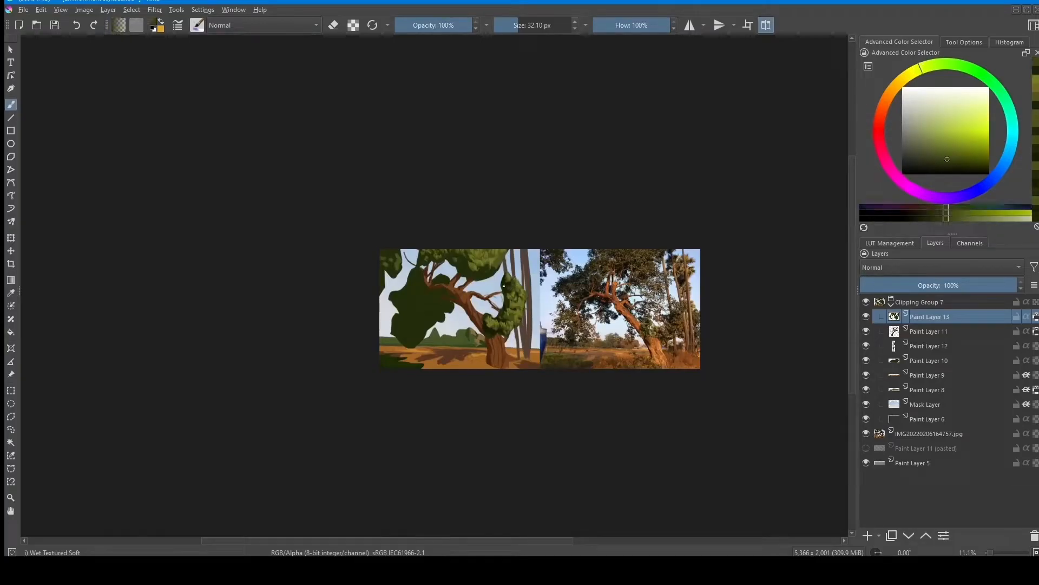
{"action": "left_click", "coordinate": [510, 295], "text": "ctrl"}
{"action": "left_click", "coordinate": [511, 298], "text": "ctrl"}
{"action": "left_click", "coordinate": [511, 301], "text": "ctrl"}
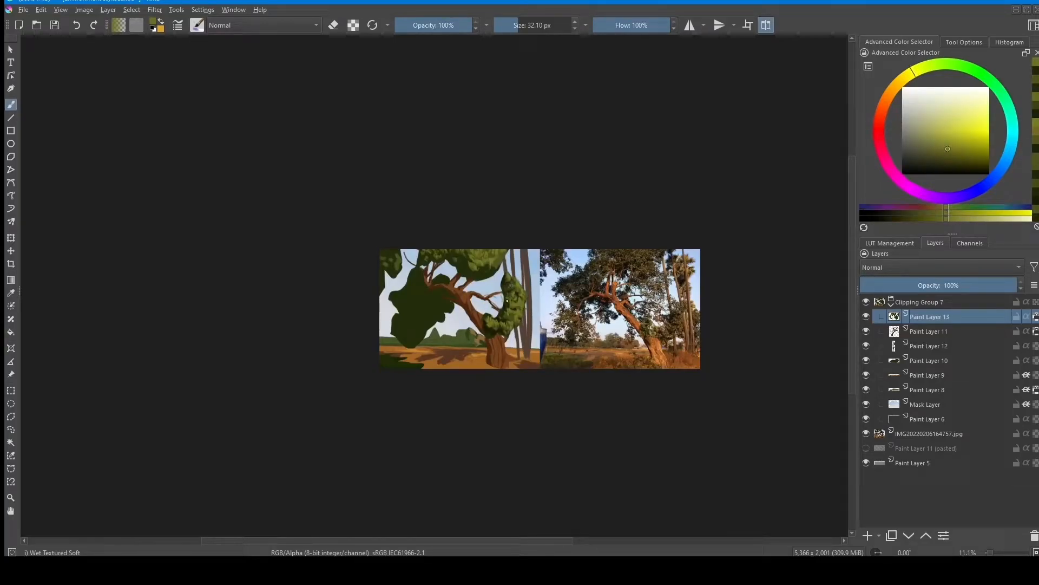
{"action": "left_click", "coordinate": [513, 304], "text": "ctrl"}
{"action": "left_click", "coordinate": [524, 297], "text": "ctrl"}
{"action": "left_click", "coordinate": [537, 287], "text": "ctrl"}
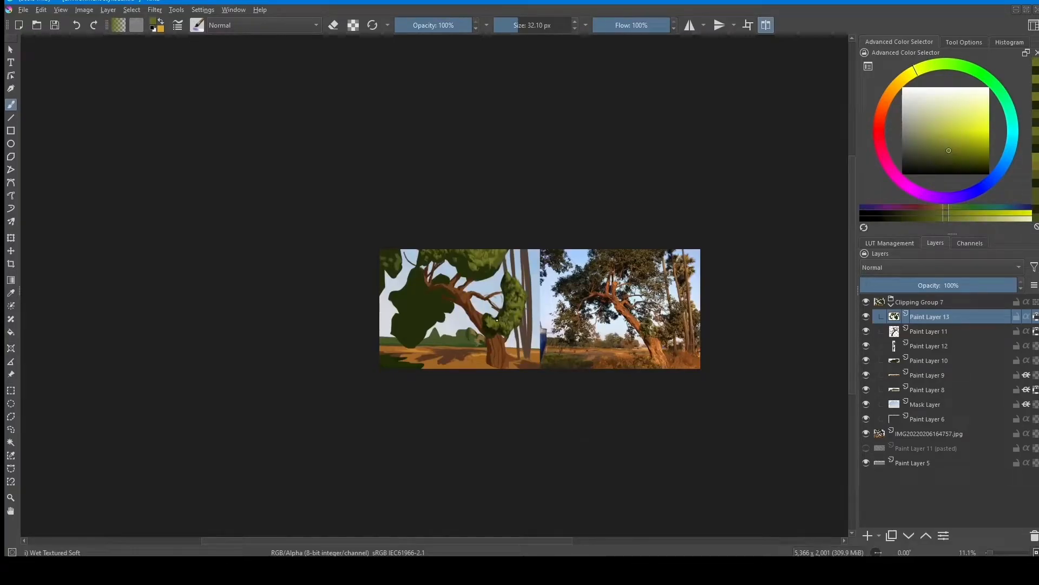
Step: Block dark green shadow shapes into the upper part of the large hanging clump, enlarging the Wet Textured Soft brush to 45.36 px
{"action": "mouse_move", "coordinate": [401, 299]}
{"action": "left_mouse_down"}
{"action": "mouse_move", "coordinate": [419, 273]}
{"action": "mouse_move", "coordinate": [409, 296]}
{"action": "mouse_move", "coordinate": [439, 279]}
{"action": "mouse_move", "coordinate": [414, 310]}
{"action": "left_mouse_up"}
{"action": "left_click", "coordinate": [416, 279], "text": "ctrl"}
{"action": "left_click", "coordinate": [417, 309], "text": "ctrl"}
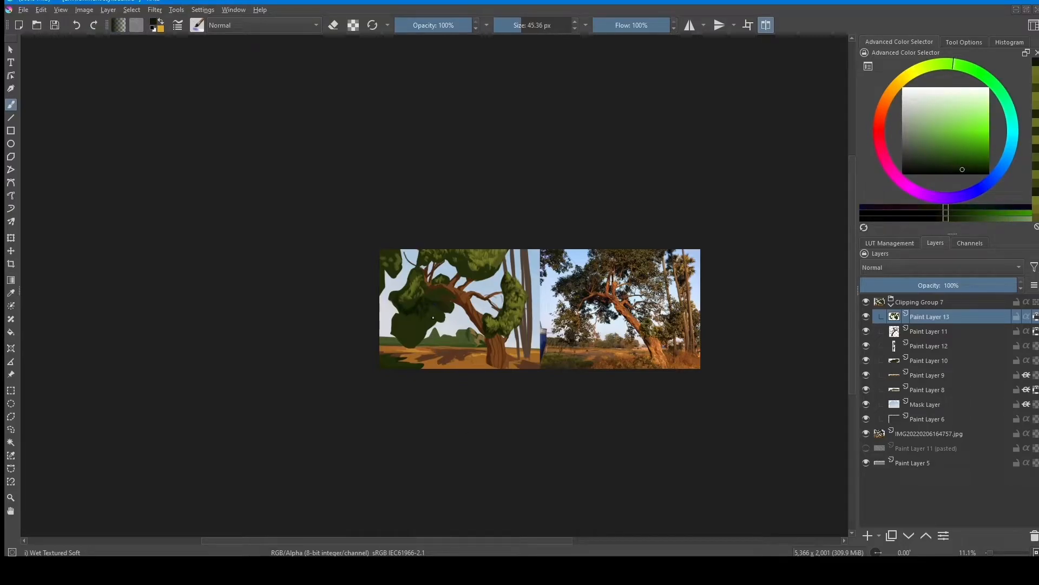
{"action": "scroll", "coordinate": [429, 298], "scroll_direction": "down", "scroll_amount": 1}
{"action": "left_click", "coordinate": [420, 303], "text": "ctrl"}
{"action": "left_click", "coordinate": [423, 307], "text": "ctrl"}
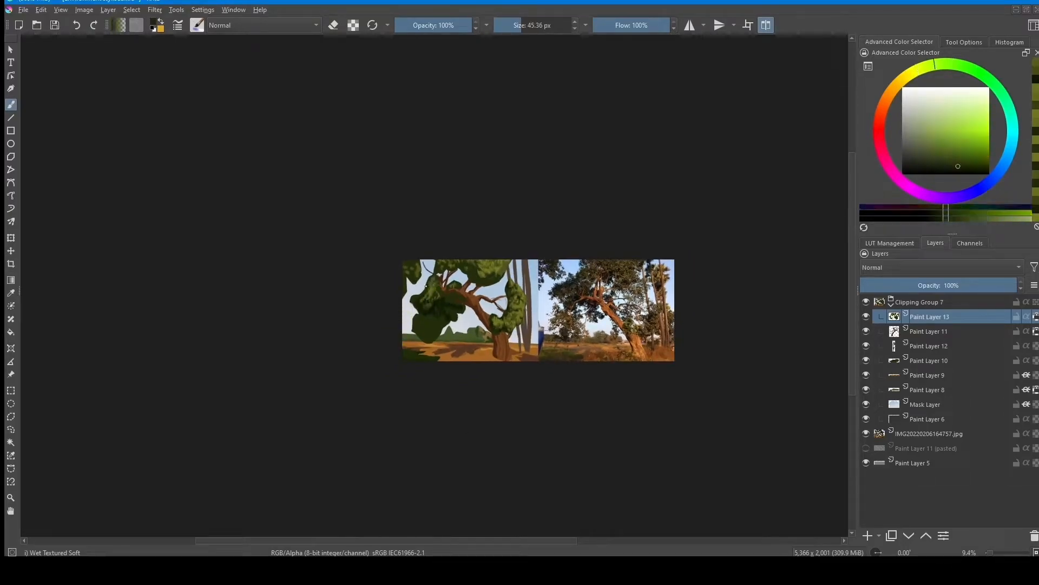
Step: Model the hanging clump's upper lobes with sampled dark and mid greens, separating lit leaves from the shaded inner mass
{"action": "scroll", "coordinate": [544, 433], "scroll_direction": "down", "scroll_amount": 3}
{"action": "scroll", "coordinate": [564, 374], "scroll_direction": "up", "scroll_amount": 3}
{"action": "left_click", "coordinate": [469, 299], "text": "ctrl"}
{"action": "mouse_move", "coordinate": [470, 294]}
{"action": "left_mouse_down"}
{"action": "mouse_move", "coordinate": [444, 324]}
{"action": "mouse_move", "coordinate": [463, 313]}
{"action": "left_mouse_up"}
{"action": "left_click", "coordinate": [456, 281], "text": "ctrl"}
{"action": "left_click", "coordinate": [435, 298], "text": "ctrl"}
{"action": "left_click", "coordinate": [453, 315], "text": "ctrl"}
{"action": "left_click", "coordinate": [448, 320], "text": "ctrl"}
{"action": "left_click", "coordinate": [443, 324], "text": "ctrl"}
{"action": "left_click", "coordinate": [453, 319], "text": "ctrl"}
{"action": "left_click", "coordinate": [459, 313], "text": "ctrl"}
{"action": "left_click", "coordinate": [444, 292], "text": "ctrl"}
Step: Shape the hanging clump's lower lobe with dabs of sampled olive and dark greens, setting the brush size to 47.81 px
{"action": "mouse_move", "coordinate": [598, 363]}
{"action": "left_mouse_down"}
{"action": "mouse_move", "coordinate": [571, 429]}
{"action": "mouse_move", "coordinate": [574, 365]}
{"action": "left_mouse_up"}
{"action": "left_click", "coordinate": [454, 307], "text": "ctrl"}
{"action": "mouse_move", "coordinate": [447, 302]}
{"action": "left_mouse_down"}
{"action": "mouse_move", "coordinate": [432, 337]}
{"action": "mouse_move", "coordinate": [451, 336]}
{"action": "mouse_move", "coordinate": [437, 331]}
{"action": "left_mouse_up"}
{"action": "left_click", "coordinate": [440, 307], "text": "ctrl"}
{"action": "left_click", "coordinate": [445, 319], "text": "ctrl"}
{"action": "left_click", "coordinate": [443, 325], "text": "ctrl"}
{"action": "left_click", "coordinate": [447, 328], "text": "ctrl"}
{"action": "left_click", "coordinate": [445, 330], "text": "ctrl"}
{"action": "left_click", "coordinate": [445, 329], "text": "ctrl"}
{"action": "left_click", "coordinate": [442, 347], "text": "ctrl"}
{"action": "left_click", "coordinate": [441, 341], "text": "ctrl"}
{"action": "left_click", "coordinate": [438, 325], "text": "ctrl"}
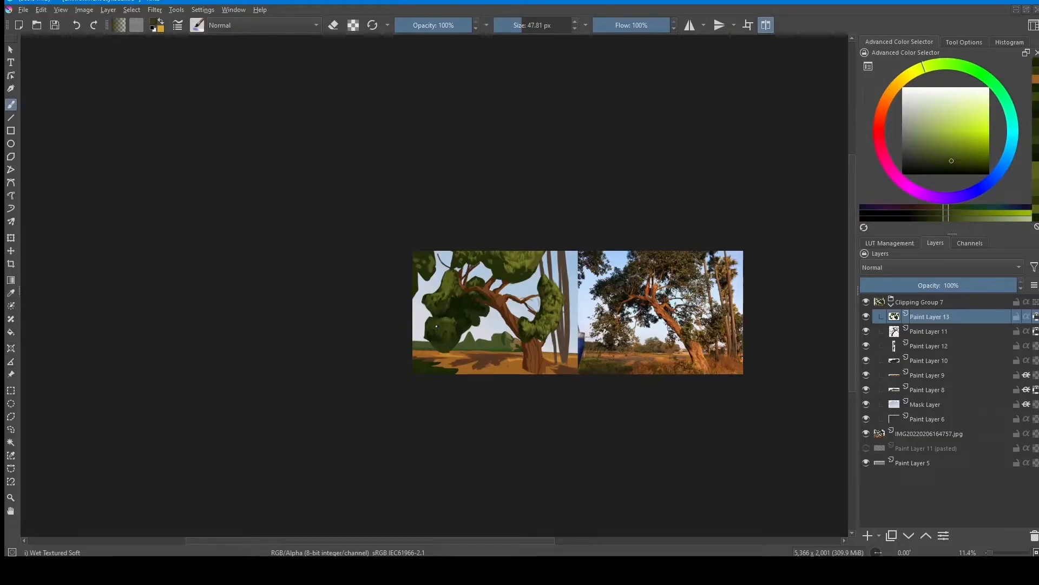
Step: Blend leaf clusters on the hanging clump's lower lobe and outer edge with alternating sampled greens
{"action": "left_click_drag", "start_coordinate": [516, 336], "coordinate": [514, 266]}
{"action": "left_click", "coordinate": [431, 323], "text": "ctrl"}
{"action": "left_click", "coordinate": [434, 314], "text": "ctrl"}
{"action": "left_click_drag", "start_coordinate": [434, 316], "coordinate": [427, 324]}
{"action": "left_click", "coordinate": [438, 328], "text": "ctrl"}
{"action": "mouse_move", "coordinate": [511, 370]}
{"action": "left_mouse_down"}
{"action": "mouse_move", "coordinate": [493, 505]}
{"action": "mouse_move", "coordinate": [494, 465]}
{"action": "left_mouse_up"}
{"action": "left_click", "coordinate": [404, 378], "text": "ctrl"}
{"action": "left_click", "coordinate": [401, 295], "text": "ctrl"}
{"action": "mouse_move", "coordinate": [399, 281]}
{"action": "left_mouse_down"}
{"action": "mouse_move", "coordinate": [404, 298]}
{"action": "mouse_move", "coordinate": [410, 285]}
{"action": "left_mouse_up"}
{"action": "left_click", "coordinate": [409, 281], "text": "ctrl"}
{"action": "left_click", "coordinate": [409, 292], "text": "ctrl"}
{"action": "left_click", "coordinate": [410, 283], "text": "ctrl"}
{"action": "left_click", "coordinate": [413, 293], "text": "ctrl"}
{"action": "left_click", "coordinate": [412, 294], "text": "ctrl"}
Step: Soften the light and shadow transitions inside the hanging clump with larger dabs, raising the brush size to 65.98 px
{"action": "mouse_move", "coordinate": [470, 320]}
{"action": "left_mouse_down"}
{"action": "mouse_move", "coordinate": [480, 394]}
{"action": "mouse_move", "coordinate": [444, 241]}
{"action": "left_mouse_up"}
{"action": "left_click", "coordinate": [458, 334], "text": "ctrl"}
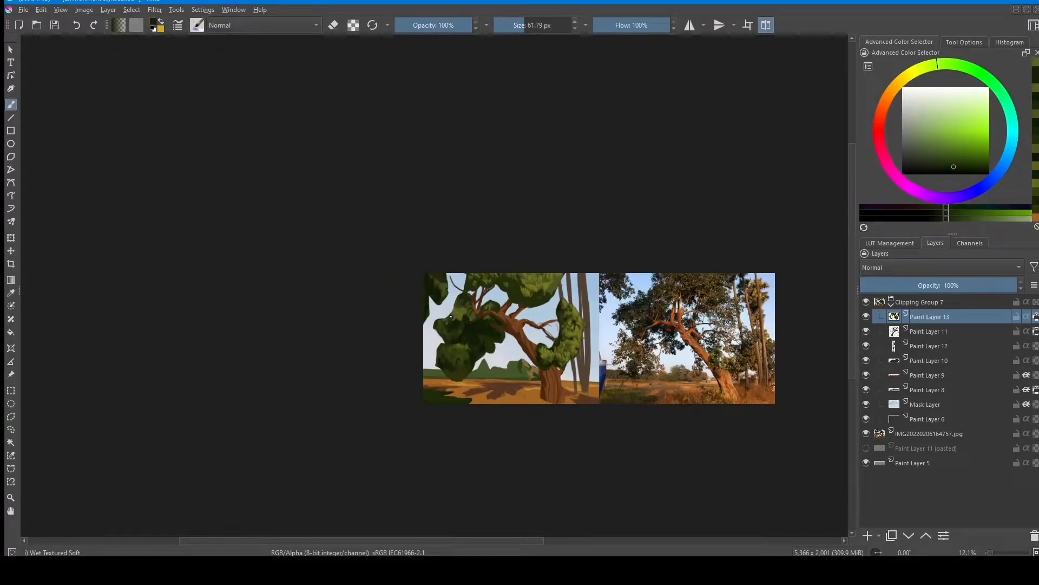
{"action": "left_click", "coordinate": [460, 314], "text": "ctrl"}
{"action": "left_click", "coordinate": [460, 319], "text": "ctrl"}
{"action": "left_click", "coordinate": [461, 327], "text": "ctrl"}
{"action": "left_click", "coordinate": [467, 341], "text": "ctrl"}
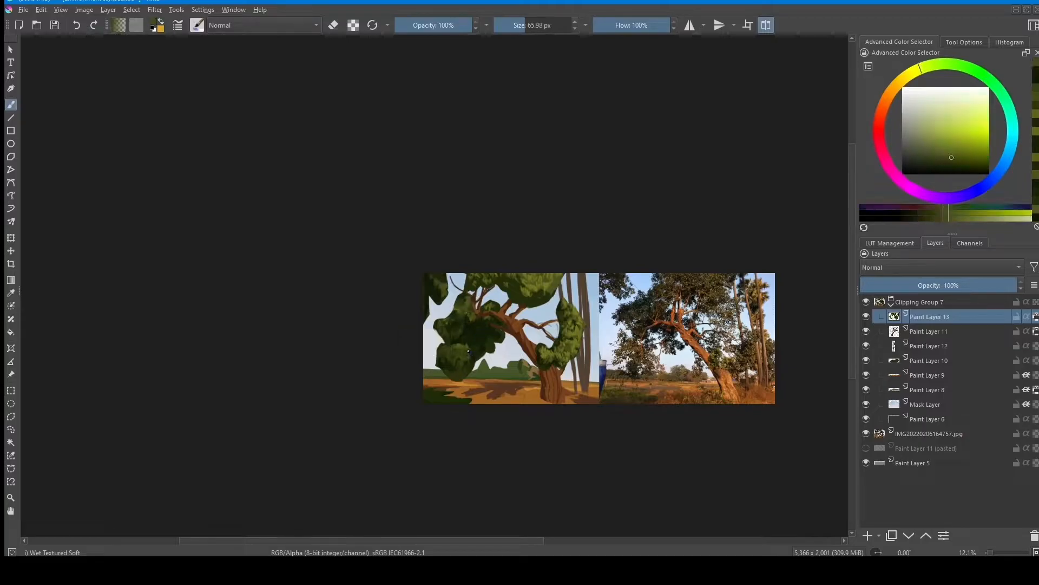
{"action": "left_click_drag", "start_coordinate": [467, 343], "coordinate": [468, 354]}
{"action": "left_click_drag", "start_coordinate": [544, 360], "coordinate": [537, 400]}
Step: Flip the canvas view horizontally and deepen the foliage shadows with dark green, using a brush of about 67 px
{"action": "key", "text": "m"}
{"action": "left_click_drag", "start_coordinate": [407, 367], "coordinate": [547, 390]}
{"action": "left_click_drag", "start_coordinate": [512, 344], "coordinate": [513, 276]}
{"action": "left_click", "coordinate": [420, 333], "text": "ctrl"}
{"action": "left_click_drag", "start_coordinate": [412, 334], "coordinate": [418, 342]}
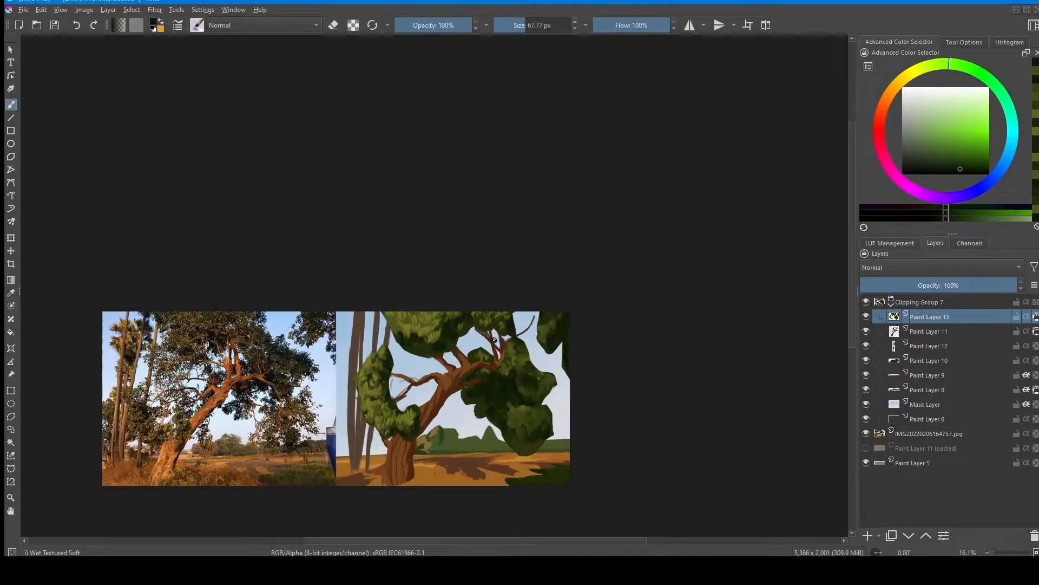
{"action": "left_click_drag", "start_coordinate": [573, 351], "coordinate": [571, 369]}
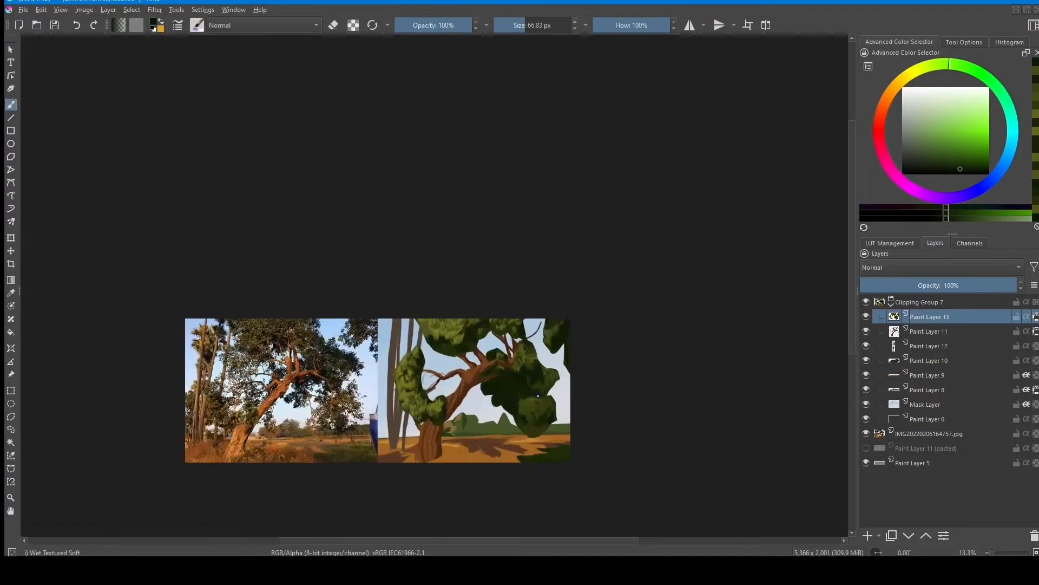
Step: Refine the hanging clump's upper and outer leaf masses with sampled light and dark greens in the flipped view
{"action": "left_click", "coordinate": [526, 379], "text": "ctrl"}
{"action": "left_click", "coordinate": [524, 355], "text": "ctrl"}
{"action": "left_click", "coordinate": [541, 368], "text": "ctrl"}
{"action": "left_click", "coordinate": [546, 379], "text": "ctrl"}
{"action": "left_click", "coordinate": [533, 403], "text": "ctrl"}
{"action": "left_click", "coordinate": [528, 387], "text": "ctrl"}
{"action": "left_click", "coordinate": [533, 401], "text": "ctrl"}
{"action": "mouse_move", "coordinate": [517, 388]}
{"action": "left_mouse_down"}
{"action": "mouse_move", "coordinate": [529, 396]}
{"action": "mouse_move", "coordinate": [549, 374]}
{"action": "mouse_move", "coordinate": [561, 388]}
{"action": "left_mouse_up"}
{"action": "left_click", "coordinate": [551, 375], "text": "ctrl"}
{"action": "left_click", "coordinate": [553, 382], "text": "ctrl"}
{"action": "left_click", "coordinate": [549, 387], "text": "ctrl"}
Step: Blend sampled greens into the curved clump, the hanging clump's lower lobe and the top canopy, enlarging the brush to 77.01 px
{"action": "left_click", "coordinate": [452, 376], "text": "ctrl"}
{"action": "left_click_drag", "start_coordinate": [457, 383], "coordinate": [463, 392]}
{"action": "left_click", "coordinate": [543, 408], "text": "ctrl"}
{"action": "left_click_drag", "start_coordinate": [545, 406], "coordinate": [554, 410]}
{"action": "left_click", "coordinate": [460, 378], "text": "ctrl"}
{"action": "left_click", "coordinate": [476, 325], "text": "ctrl"}
{"action": "left_click", "coordinate": [482, 318], "text": "ctrl"}
{"action": "left_click", "coordinate": [494, 320], "text": "ctrl"}
{"action": "scroll", "coordinate": [539, 363], "scroll_direction": "down", "scroll_amount": 3}
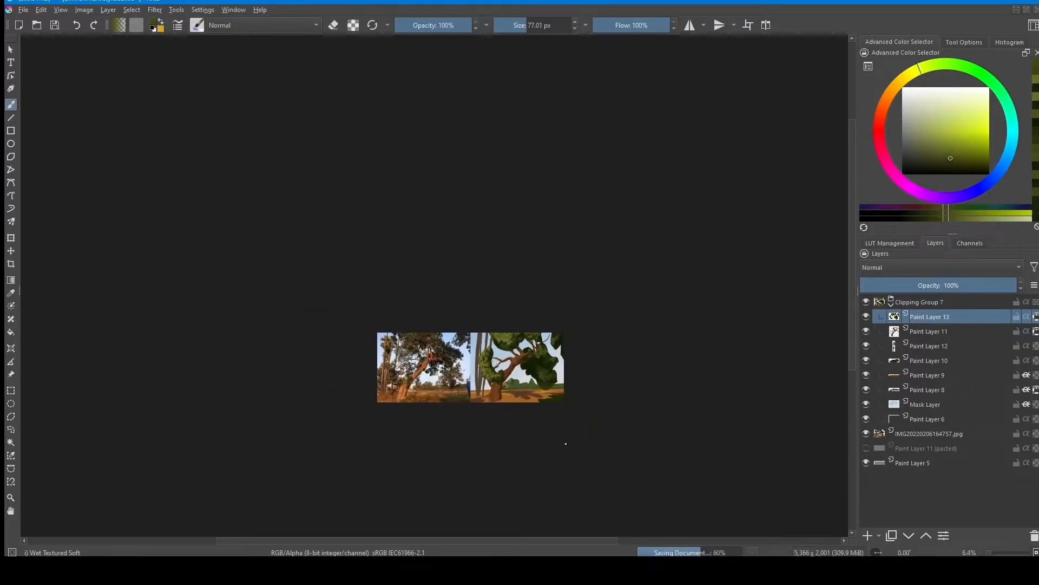
Step: Unlock alpha on Paint Layer 13 and paint leafy detail along the foliage with sampled greens, using the Basic-3 Flow brush at 19.20 px
{"action": "scroll", "coordinate": [514, 364], "scroll_direction": "up", "scroll_amount": 3}
{"action": "key", "text": "slash"}
{"action": "left_click", "coordinate": [1037, 318]}
{"action": "scroll", "coordinate": [474, 323], "scroll_direction": "up", "scroll_amount": 1}
{"action": "left_click_drag", "start_coordinate": [443, 289], "coordinate": [441, 301]}
{"action": "left_click", "coordinate": [453, 301], "text": "ctrl"}
{"action": "left_click", "coordinate": [454, 303], "text": "ctrl"}
{"action": "left_click", "coordinate": [451, 305], "text": "ctrl"}
{"action": "scroll", "coordinate": [467, 298], "scroll_direction": "up", "scroll_amount": 2}
{"action": "left_click", "coordinate": [437, 313], "text": "ctrl"}
{"action": "left_click", "coordinate": [439, 325], "text": "ctrl"}
{"action": "left_click", "coordinate": [445, 338], "text": "ctrl"}
{"action": "left_click", "coordinate": [467, 341], "text": "ctrl"}
{"action": "scroll", "coordinate": [468, 341], "scroll_direction": "down", "scroll_amount": 2}
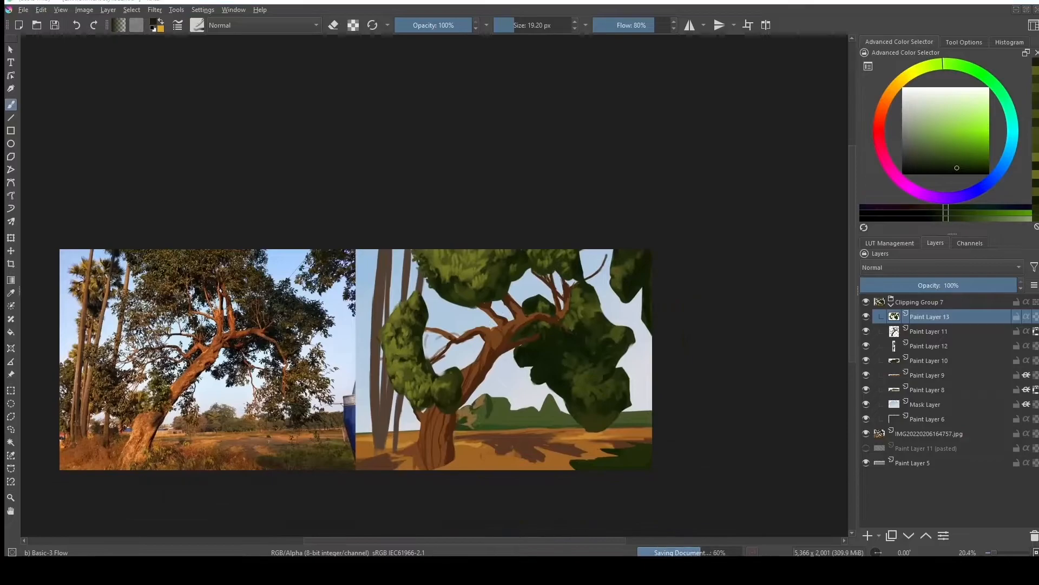
Step: Paint a dark green background bush behind the palm trunks on Paint Layer 8, undoing a stray stroke and using a 22.55 px brush
{"action": "left_click", "coordinate": [929, 360]}
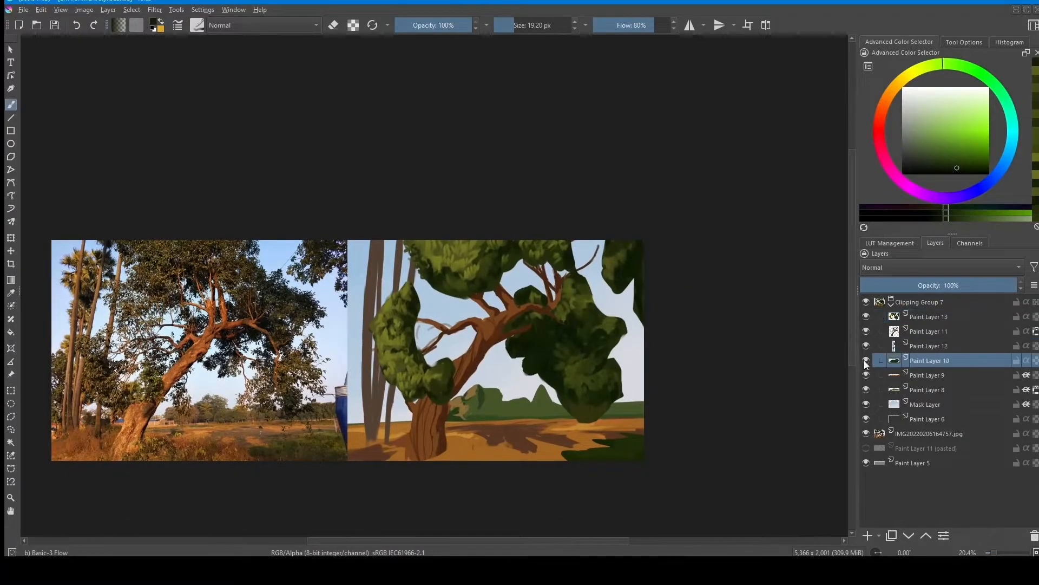
{"action": "left_click", "coordinate": [926, 390]}
{"action": "mouse_move", "coordinate": [422, 395]}
{"action": "left_mouse_down"}
{"action": "mouse_move", "coordinate": [476, 383]}
{"action": "mouse_move", "coordinate": [467, 360]}
{"action": "left_mouse_up"}
{"action": "left_click_drag", "start_coordinate": [409, 385], "coordinate": [409, 368]}
{"action": "key", "text": "ctrl+z"}
{"action": "left_click_drag", "start_coordinate": [412, 321], "coordinate": [385, 321]}
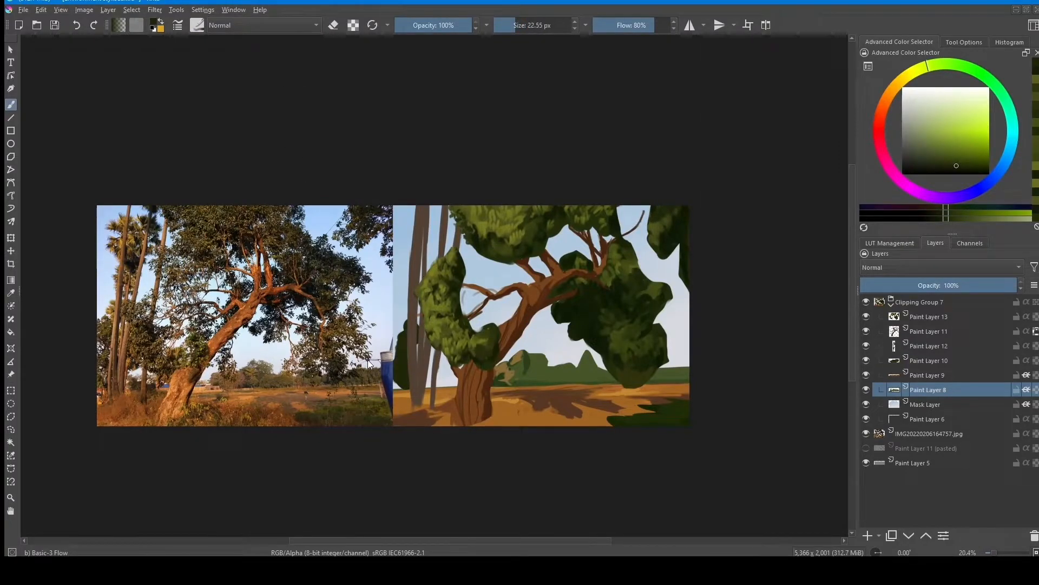
Step: Paint dark foliage up behind the palm trunks and switch to the Bristles-3 Large Smooth brush at 72.59 px
{"action": "left_click", "coordinate": [361, 253]}
{"action": "left_click_drag", "start_coordinate": [408, 309], "coordinate": [407, 298]}
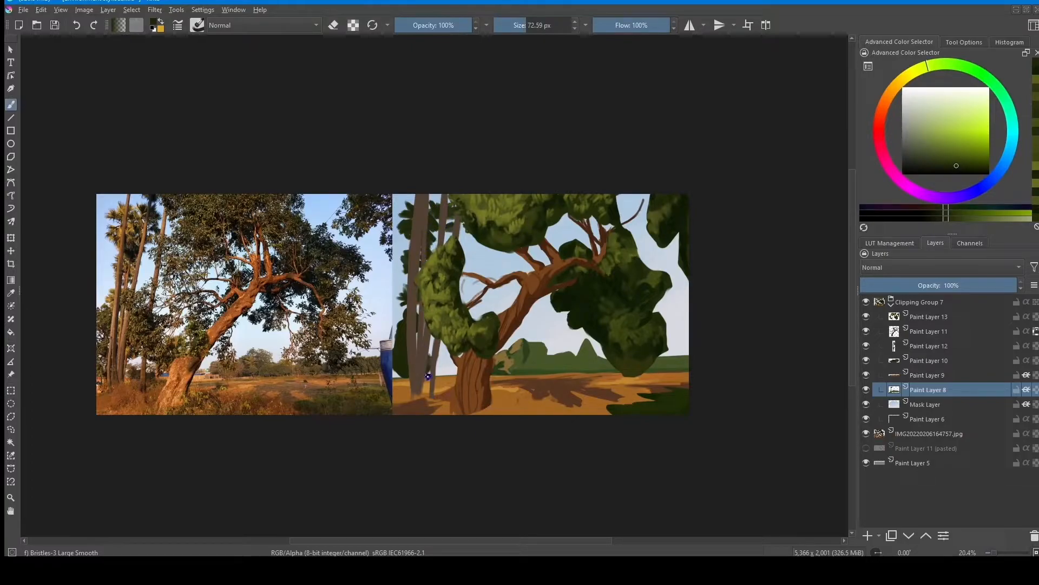
{"action": "right_click", "coordinate": [426, 338]}
{"action": "left_click", "coordinate": [427, 363]}
{"action": "left_click", "coordinate": [427, 346]}
Step: Lock alpha on Paint Layer 8 and paint yellow-green highlights on the foliage behind the palm trunks, reducing the brush to 30.85 px
{"action": "left_click", "coordinate": [1036, 390]}
{"action": "right_click", "coordinate": [408, 247]}
{"action": "left_click", "coordinate": [360, 206]}
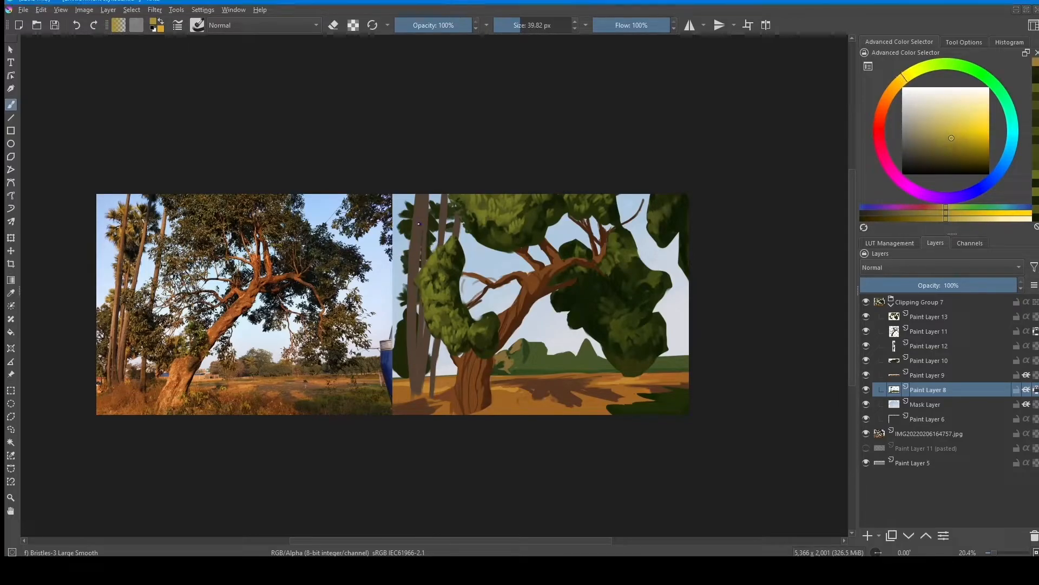
{"action": "left_click_drag", "start_coordinate": [410, 206], "coordinate": [403, 219]}
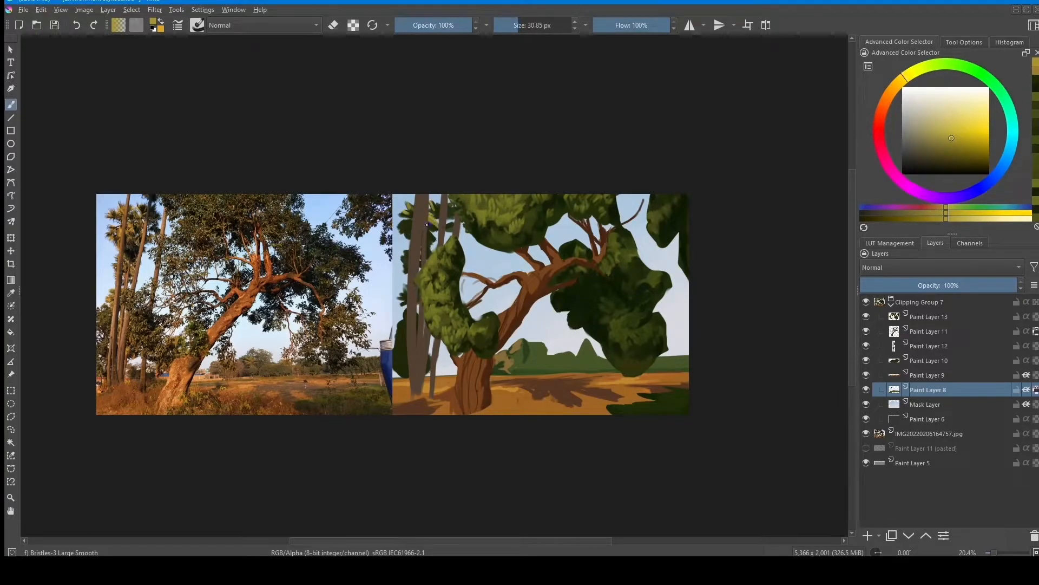
Step: Vary the foliage highlights behind the palm trunks with ochre and olive tones at a brush size of 29.11 px
{"action": "scroll", "coordinate": [427, 225], "scroll_direction": "down", "scroll_amount": 5}
{"action": "scroll", "coordinate": [458, 378], "scroll_direction": "up", "scroll_amount": 2}
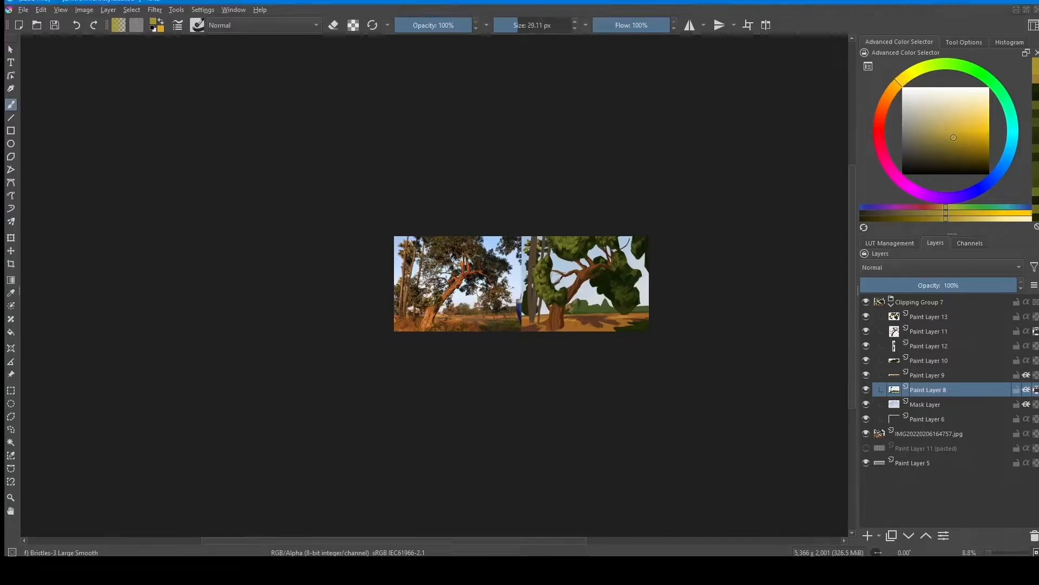
{"action": "right_click", "coordinate": [553, 287]}
{"action": "left_click_drag", "start_coordinate": [495, 251], "coordinate": [503, 241]}
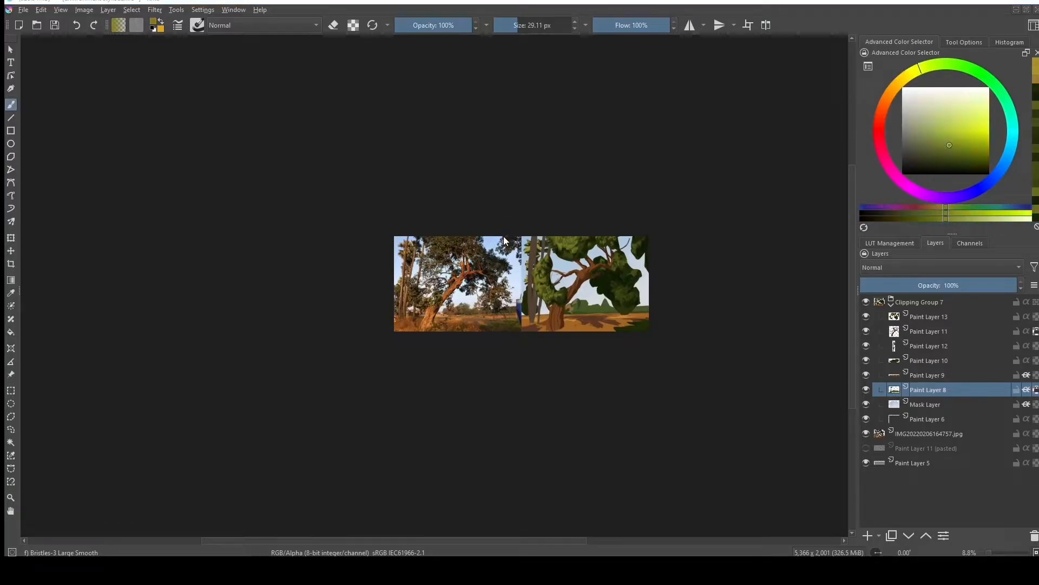
{"action": "right_click", "coordinate": [554, 288]}
{"action": "left_click", "coordinate": [515, 234]}
{"action": "left_click", "coordinate": [522, 299]}
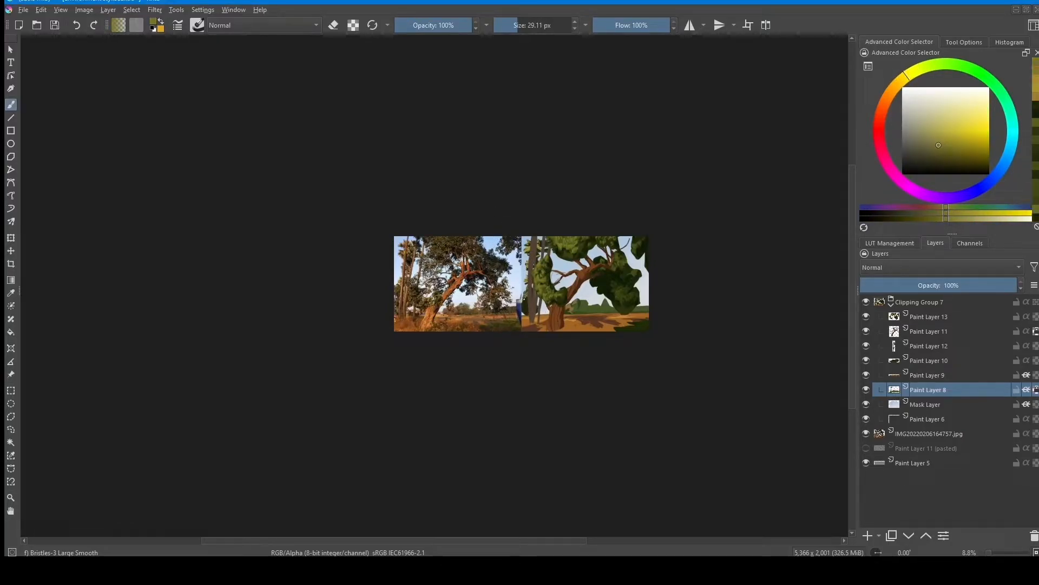
Step: Paint ragged dark leaves along the top canopy's lower edge beside the palms on Paint Layer 13 with the Basic-3 Flow brush
{"action": "left_click", "coordinate": [925, 322]}
{"action": "scroll", "coordinate": [538, 260], "scroll_direction": "up", "scroll_amount": 3}
{"action": "key", "text": "slash"}
{"action": "left_click", "coordinate": [534, 233], "text": "ctrl"}
{"action": "mouse_move", "coordinate": [538, 261]}
{"action": "left_mouse_down"}
{"action": "mouse_move", "coordinate": [527, 227]}
{"action": "mouse_move", "coordinate": [549, 256]}
{"action": "mouse_move", "coordinate": [527, 232]}
{"action": "mouse_move", "coordinate": [585, 267]}
{"action": "left_mouse_up"}
{"action": "left_click", "coordinate": [533, 225], "text": "ctrl"}
{"action": "left_click", "coordinate": [537, 241], "text": "ctrl"}
{"action": "left_click", "coordinate": [534, 227], "text": "ctrl"}
{"action": "left_click", "coordinate": [537, 241], "text": "ctrl"}
{"action": "left_click", "coordinate": [552, 246], "text": "ctrl"}
Step: Add sampled green leaf dabs to the top canopy's edge up toward the palm trunks with a 22.01 px brush
{"action": "left_click_drag", "start_coordinate": [570, 261], "coordinate": [580, 266]}
{"action": "left_click", "coordinate": [564, 237], "text": "ctrl"}
{"action": "left_click", "coordinate": [564, 236], "text": "ctrl"}
{"action": "left_click", "coordinate": [552, 231], "text": "ctrl"}
{"action": "left_click", "coordinate": [546, 227], "text": "ctrl"}
{"action": "left_click", "coordinate": [507, 193], "text": "ctrl"}
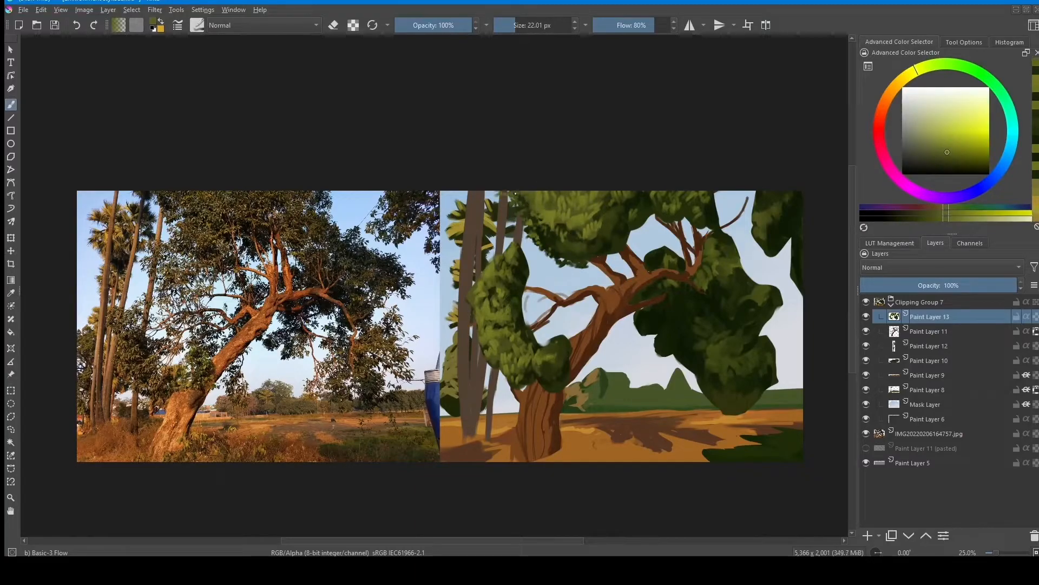
Step: Erase the upper end of the curved clump beside the trunk to shorten it
{"action": "scroll", "coordinate": [619, 267], "scroll_direction": "down", "scroll_amount": 2}
{"action": "left_click", "coordinate": [619, 267], "text": "ctrl"}
{"action": "key", "text": "e"}
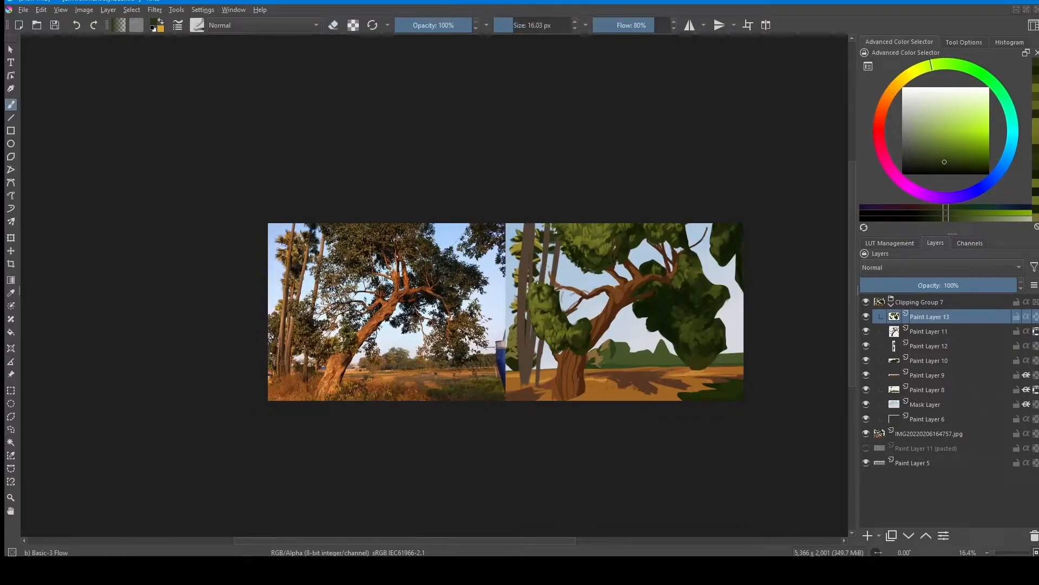
Step: Repaint the shortened curved clump's top and outer edge with small leaves in sampled greens, using a brush of about 16 to 18 px
{"action": "left_click", "coordinate": [555, 288], "text": "ctrl"}
{"action": "left_click", "coordinate": [546, 317], "text": "ctrl"}
{"action": "left_click_drag", "start_coordinate": [545, 319], "coordinate": [555, 339]}
{"action": "left_click", "coordinate": [546, 326], "text": "ctrl"}
{"action": "left_click", "coordinate": [546, 335], "text": "ctrl"}
{"action": "left_click", "coordinate": [560, 322], "text": "ctrl"}
{"action": "scroll", "coordinate": [541, 346], "scroll_direction": "up", "scroll_amount": 2}
{"action": "left_click", "coordinate": [537, 217], "text": "ctrl"}
{"action": "left_click_drag", "start_coordinate": [608, 247], "coordinate": [622, 250]}
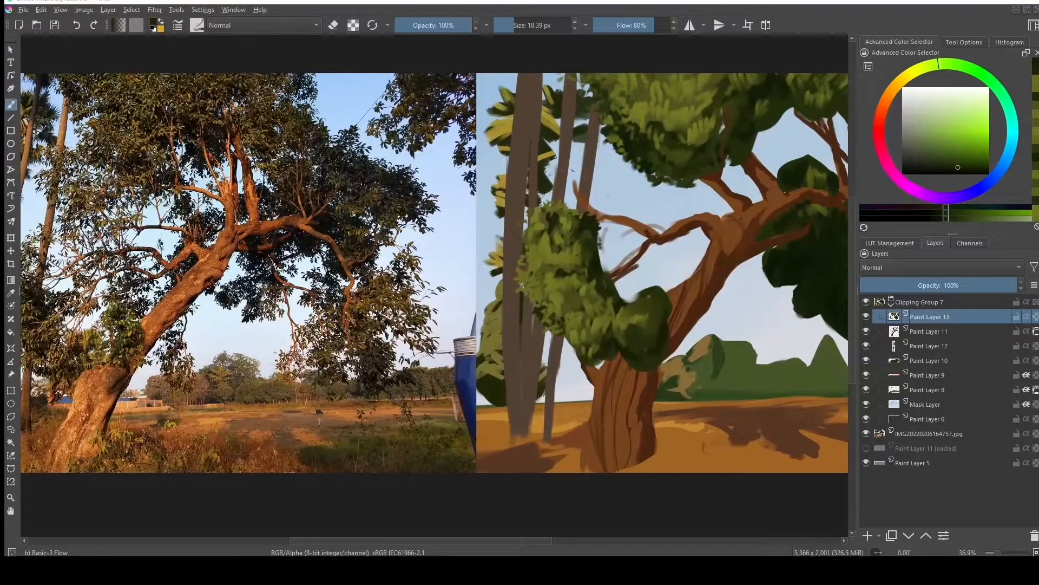
Step: Paint small leaves in sampled greens along the curved clump's inner edge with an 18.39 px brush
{"action": "mouse_move", "coordinate": [582, 206]}
{"action": "left_mouse_down"}
{"action": "mouse_move", "coordinate": [602, 247]}
{"action": "mouse_move", "coordinate": [587, 247]}
{"action": "mouse_move", "coordinate": [615, 298]}
{"action": "mouse_move", "coordinate": [614, 282]}
{"action": "mouse_move", "coordinate": [600, 300]}
{"action": "left_mouse_up"}
{"action": "left_click", "coordinate": [575, 223], "text": "ctrl"}
{"action": "left_click", "coordinate": [592, 234], "text": "ctrl"}
{"action": "left_click", "coordinate": [571, 250], "text": "ctrl"}
{"action": "left_click", "coordinate": [587, 257], "text": "ctrl"}
{"action": "left_click", "coordinate": [599, 266], "text": "ctrl"}
{"action": "left_click", "coordinate": [579, 270], "text": "ctrl"}
{"action": "left_click", "coordinate": [594, 285], "text": "ctrl"}
{"action": "left_click", "coordinate": [586, 292], "text": "ctrl"}
{"action": "left_click", "coordinate": [605, 287], "text": "ctrl"}
{"action": "left_click", "coordinate": [595, 295], "text": "ctrl"}
Step: Dab small dark and mid-green leaves where the curved clump bends toward the rounded lobe beside the trunk
{"action": "left_click", "coordinate": [619, 303], "text": "ctrl"}
{"action": "left_click", "coordinate": [611, 289], "text": "ctrl"}
{"action": "scroll", "coordinate": [647, 297], "scroll_direction": "down", "scroll_amount": 2}
{"action": "left_click", "coordinate": [608, 287], "text": "ctrl"}
{"action": "left_click", "coordinate": [600, 282], "text": "ctrl"}
{"action": "left_click", "coordinate": [605, 290], "text": "ctrl"}
{"action": "left_click", "coordinate": [601, 287], "text": "ctrl"}
{"action": "left_click", "coordinate": [617, 274], "text": "ctrl"}
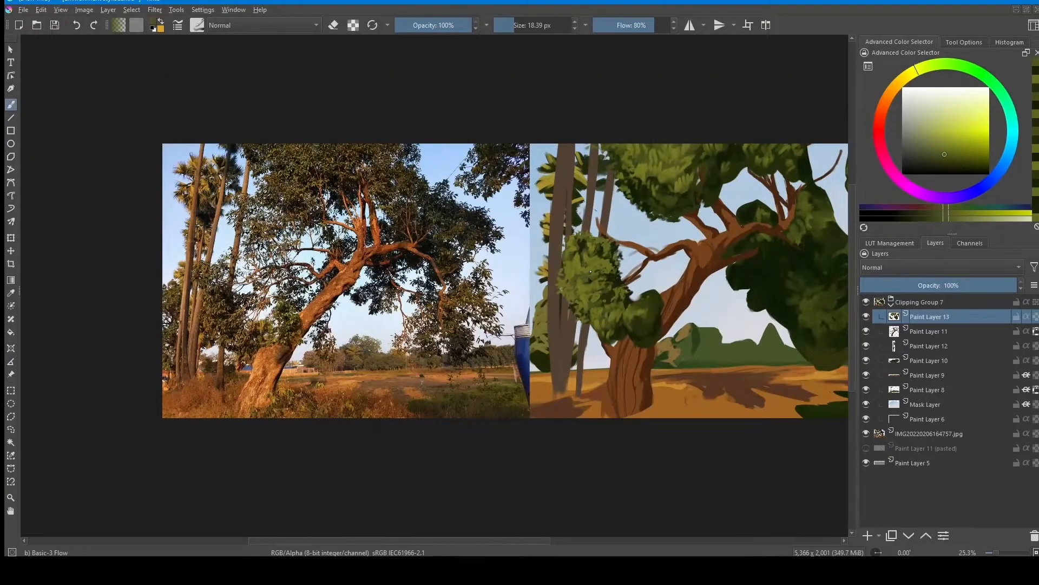
{"action": "scroll", "coordinate": [618, 273], "scroll_direction": "down", "scroll_amount": 3}
{"action": "scroll", "coordinate": [586, 315], "scroll_direction": "up", "scroll_amount": 2}
Step: Model the rounded lobe beside the trunk with leaf strokes in sampled greens, enlarging the brush to 22.55 px
{"action": "left_click", "coordinate": [590, 317], "text": "ctrl"}
{"action": "left_click", "coordinate": [601, 320], "text": "ctrl"}
{"action": "mouse_move", "coordinate": [605, 320]}
{"action": "left_mouse_down"}
{"action": "mouse_move", "coordinate": [622, 327]}
{"action": "mouse_move", "coordinate": [667, 291]}
{"action": "mouse_move", "coordinate": [645, 307]}
{"action": "left_mouse_up"}
{"action": "left_click", "coordinate": [636, 333], "text": "ctrl"}
{"action": "left_click", "coordinate": [638, 319], "text": "ctrl"}
{"action": "left_click", "coordinate": [644, 311], "text": "ctrl"}
{"action": "left_click", "coordinate": [628, 303], "text": "ctrl"}
{"action": "left_click", "coordinate": [648, 319], "text": "ctrl"}
{"action": "left_click", "coordinate": [636, 302], "text": "ctrl"}
{"action": "left_click", "coordinate": [644, 314], "text": "ctrl"}
{"action": "scroll", "coordinate": [670, 362], "scroll_direction": "down", "scroll_amount": 2}
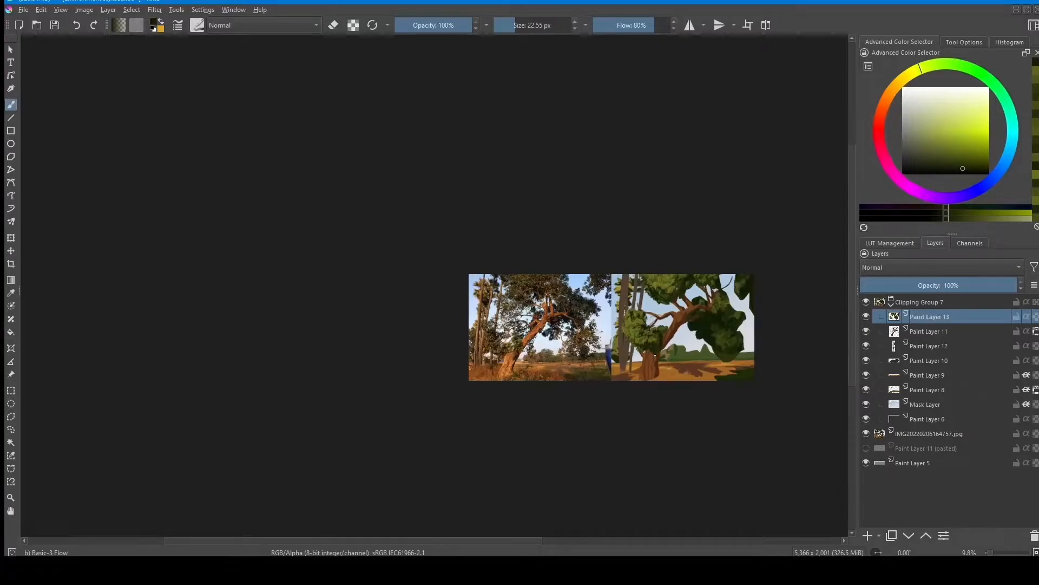
Step: Break up the dark hanging foliage's lower inner edge facing the trunk with ragged leaves, using a 24.82 px brush
{"action": "scroll", "coordinate": [655, 355], "scroll_direction": "up", "scroll_amount": 3}
{"action": "left_click", "coordinate": [664, 328], "text": "ctrl"}
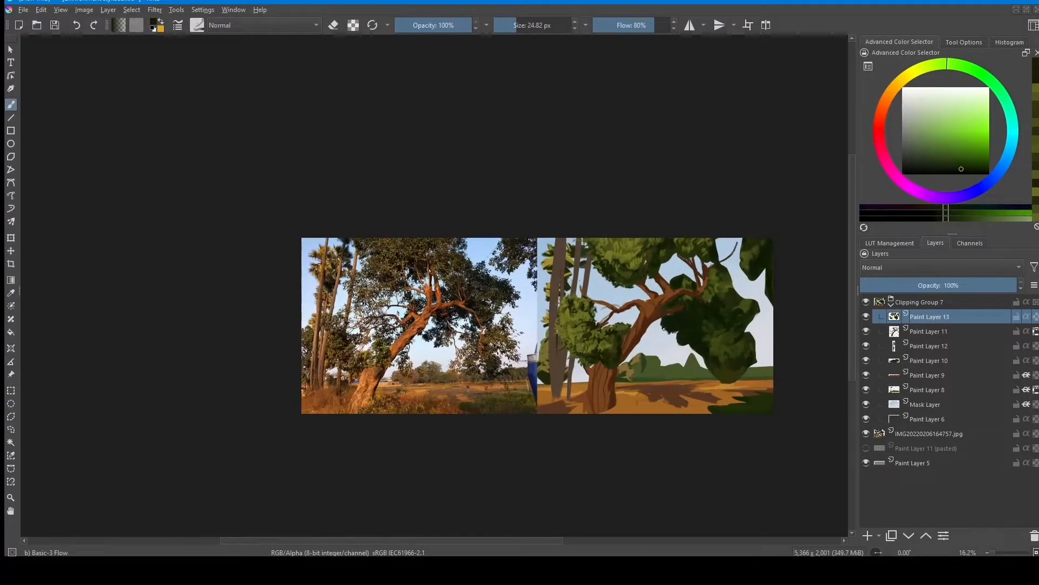
{"action": "left_click", "coordinate": [681, 350], "text": "ctrl"}
{"action": "left_click_drag", "start_coordinate": [679, 346], "coordinate": [721, 353]}
{"action": "left_click", "coordinate": [713, 347], "text": "ctrl"}
Step: Add leaf dabs in sampled greens to the small round clump above the main branch
{"action": "left_click", "coordinate": [685, 292], "text": "ctrl"}
{"action": "mouse_move", "coordinate": [673, 281]}
{"action": "left_mouse_down"}
{"action": "mouse_move", "coordinate": [689, 282]}
{"action": "mouse_move", "coordinate": [665, 261]}
{"action": "mouse_move", "coordinate": [719, 246]}
{"action": "left_mouse_up"}
{"action": "left_click", "coordinate": [693, 287], "text": "ctrl"}
{"action": "left_click", "coordinate": [681, 282], "text": "ctrl"}
{"action": "left_click", "coordinate": [683, 278], "text": "ctrl"}
{"action": "left_click", "coordinate": [684, 281], "text": "ctrl"}
Step: Paint ragged leaves along the lower edge and outer end of the top canopy farthest from the palms
{"action": "left_click", "coordinate": [671, 259], "text": "ctrl"}
{"action": "left_click", "coordinate": [678, 253], "text": "ctrl"}
{"action": "left_click", "coordinate": [681, 251], "text": "ctrl"}
{"action": "left_click", "coordinate": [688, 250], "text": "ctrl"}
{"action": "left_click", "coordinate": [698, 254], "text": "ctrl"}
{"action": "left_click", "coordinate": [707, 248], "text": "ctrl"}
{"action": "left_click", "coordinate": [715, 248], "text": "ctrl"}
{"action": "mouse_move", "coordinate": [717, 377]}
{"action": "left_mouse_down"}
{"action": "mouse_move", "coordinate": [686, 410]}
{"action": "mouse_move", "coordinate": [703, 350]}
{"action": "left_mouse_up"}
{"action": "left_click_drag", "start_coordinate": [704, 349], "coordinate": [690, 373]}
{"action": "left_click", "coordinate": [703, 250], "text": "ctrl"}
{"action": "left_click", "coordinate": [705, 247], "text": "ctrl"}
{"action": "mouse_move", "coordinate": [699, 241]}
{"action": "left_mouse_down"}
{"action": "mouse_move", "coordinate": [705, 249]}
{"action": "mouse_move", "coordinate": [693, 207]}
{"action": "left_mouse_up"}
{"action": "left_click", "coordinate": [694, 233], "text": "ctrl"}
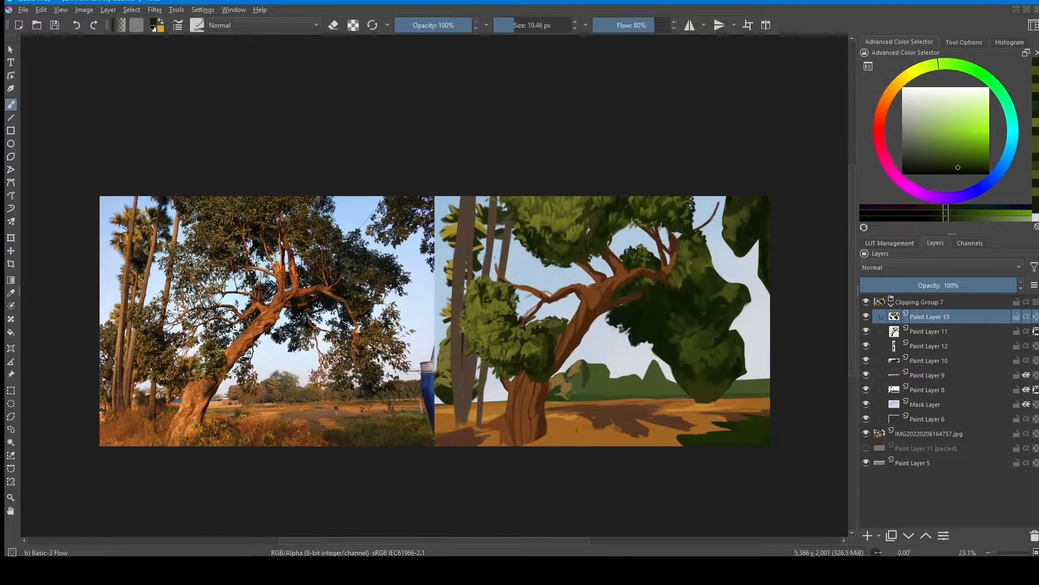
Step: Paint leafy edges and sampled green dabs on the upper lobe of the hanging foliage mass beyond the branches
{"action": "left_click", "coordinate": [704, 250], "text": "ctrl"}
{"action": "mouse_move", "coordinate": [710, 244]}
{"action": "left_mouse_down"}
{"action": "mouse_move", "coordinate": [714, 265]}
{"action": "mouse_move", "coordinate": [714, 237]}
{"action": "mouse_move", "coordinate": [683, 265]}
{"action": "mouse_move", "coordinate": [706, 271]}
{"action": "mouse_move", "coordinate": [688, 291]}
{"action": "mouse_move", "coordinate": [732, 292]}
{"action": "left_mouse_up"}
{"action": "left_click", "coordinate": [703, 242], "text": "ctrl"}
{"action": "left_click", "coordinate": [689, 251], "text": "ctrl"}
{"action": "left_click", "coordinate": [683, 258], "text": "ctrl"}
{"action": "left_click", "coordinate": [696, 263], "text": "ctrl"}
{"action": "left_click", "coordinate": [693, 262], "text": "ctrl"}
{"action": "left_click", "coordinate": [713, 286], "text": "ctrl"}
Step: Roughen the hanging foliage mass's outer middle lobe with small leaves, using a 23.08 px brush
{"action": "scroll", "coordinate": [728, 285], "scroll_direction": "down", "scroll_amount": 1}
{"action": "left_click", "coordinate": [716, 279], "text": "ctrl"}
{"action": "left_click", "coordinate": [728, 295], "text": "ctrl"}
{"action": "left_click", "coordinate": [721, 280], "text": "ctrl"}
{"action": "left_click", "coordinate": [734, 296], "text": "ctrl"}
{"action": "left_click_drag", "start_coordinate": [737, 281], "coordinate": [747, 296]}
{"action": "left_click", "coordinate": [739, 303], "text": "ctrl"}
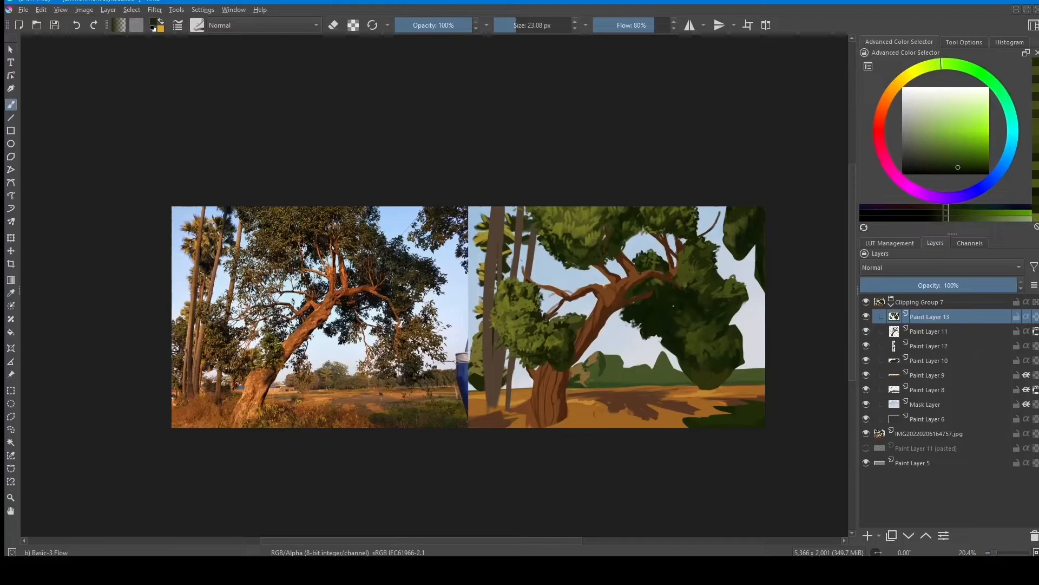
{"action": "left_click", "coordinate": [731, 303], "text": "ctrl"}
{"action": "left_click", "coordinate": [724, 329], "text": "ctrl"}
Step: Paint leaves in sampled greens over the separate top-corner clump's edges, and stroke the hanging mass's lower outer edge
{"action": "left_click", "coordinate": [759, 221], "text": "ctrl"}
{"action": "left_click", "coordinate": [746, 217], "text": "ctrl"}
{"action": "left_click", "coordinate": [737, 219], "text": "ctrl"}
{"action": "left_click_drag", "start_coordinate": [742, 212], "coordinate": [724, 222]}
{"action": "left_click", "coordinate": [729, 227], "text": "ctrl"}
{"action": "left_click", "coordinate": [732, 237], "text": "ctrl"}
{"action": "left_click", "coordinate": [732, 239], "text": "ctrl"}
{"action": "left_click", "coordinate": [737, 252], "text": "ctrl"}
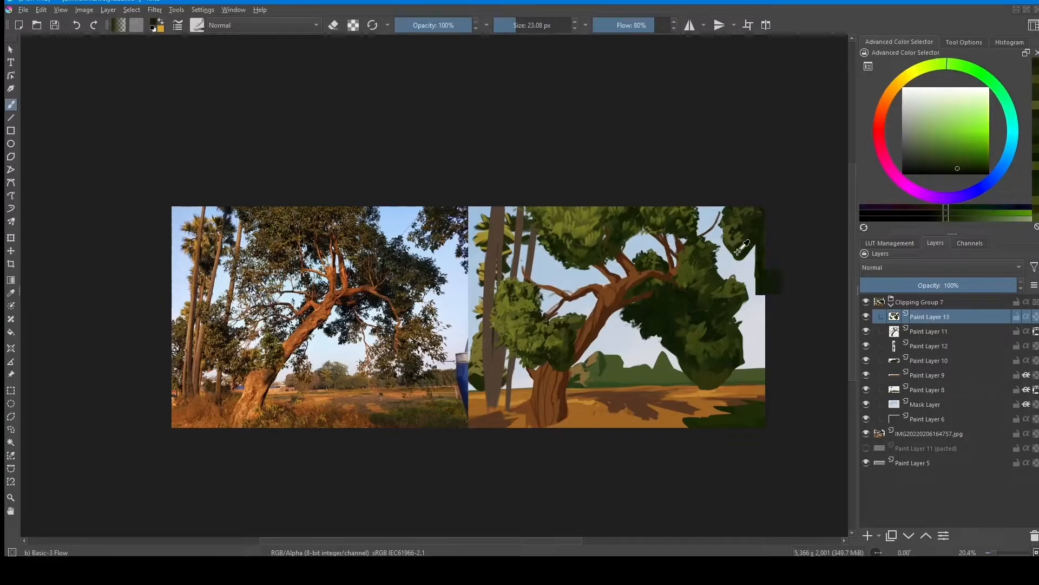
{"action": "left_click", "coordinate": [727, 236], "text": "ctrl"}
{"action": "left_click", "coordinate": [752, 212], "text": "ctrl"}
{"action": "left_click_drag", "start_coordinate": [758, 221], "coordinate": [734, 245]}
{"action": "left_click_drag", "start_coordinate": [745, 298], "coordinate": [712, 378]}
Step: Mirror the canvas view and dab sampled yellow-green leaves onto the hanging foliage mass with a 19.24 px brush
{"action": "key", "text": "m"}
{"action": "mouse_move", "coordinate": [423, 246]}
{"action": "left_mouse_down"}
{"action": "mouse_move", "coordinate": [482, 194]}
{"action": "mouse_move", "coordinate": [485, 174]}
{"action": "left_mouse_up"}
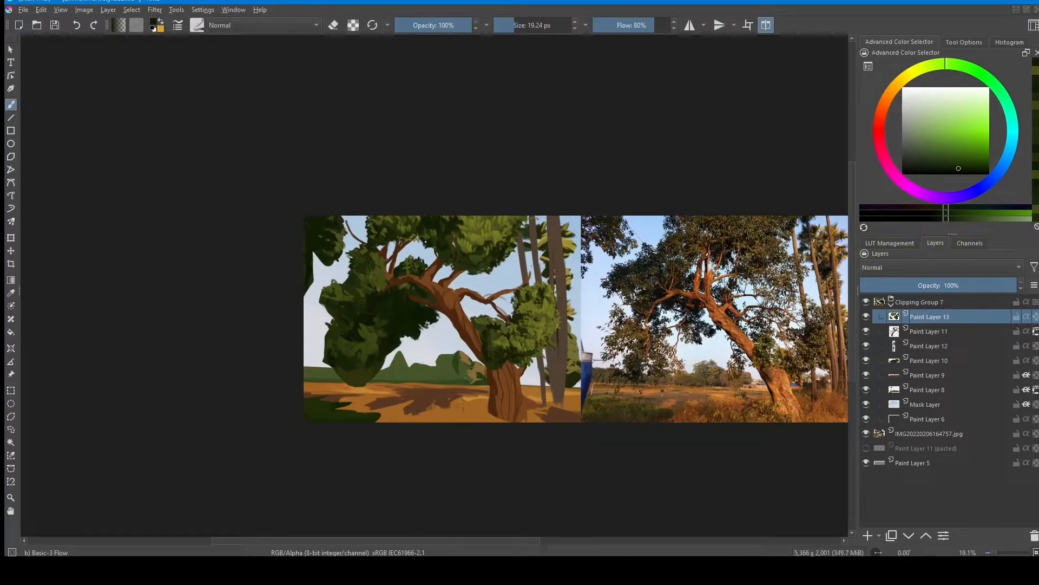
{"action": "left_click", "coordinate": [465, 243], "text": "ctrl"}
{"action": "left_click_drag", "start_coordinate": [556, 333], "coordinate": [582, 471]}
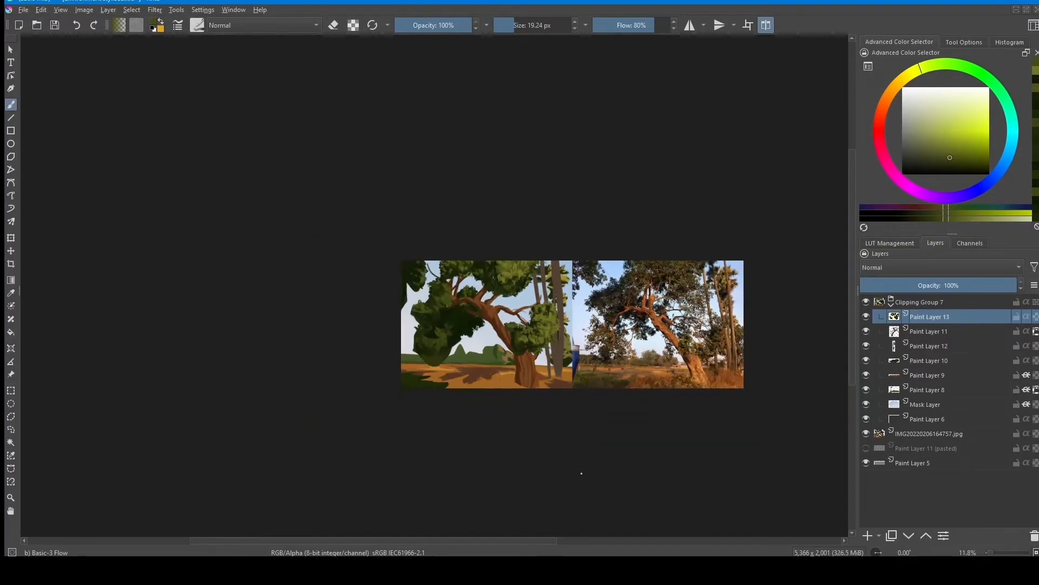
{"action": "left_click_drag", "start_coordinate": [509, 347], "coordinate": [542, 282]}
{"action": "left_click", "coordinate": [423, 348], "text": "ctrl"}
{"action": "left_click", "coordinate": [424, 354], "text": "ctrl"}
{"action": "left_click_drag", "start_coordinate": [424, 339], "coordinate": [429, 327]}
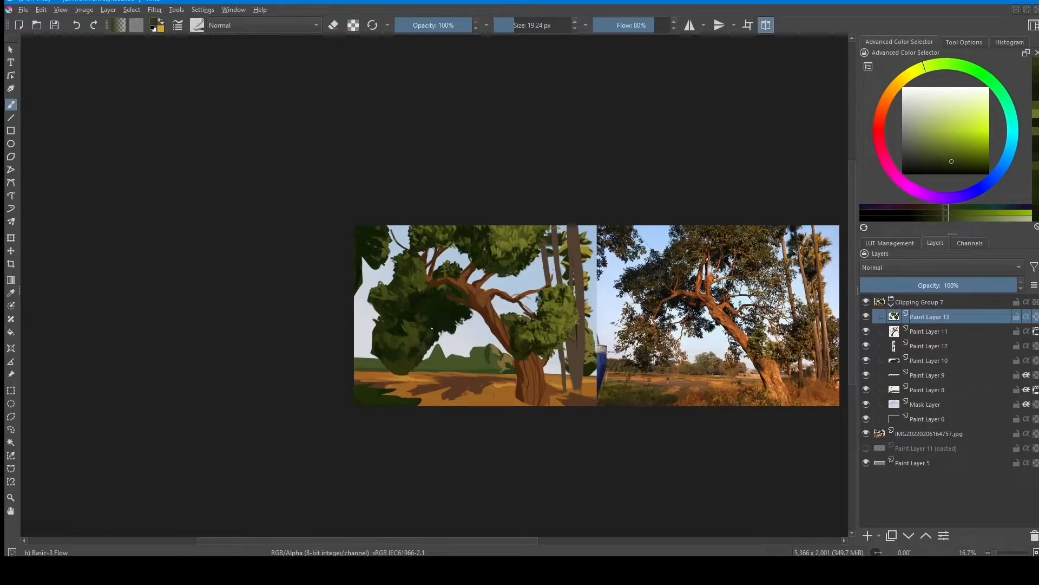
Step: Break up the hanging foliage mass's rounded bottom lobe with small leaves in sampled greens, trimming it with the eraser
{"action": "left_click", "coordinate": [401, 318], "text": "ctrl"}
{"action": "left_click", "coordinate": [394, 327], "text": "ctrl"}
{"action": "left_click", "coordinate": [398, 323], "text": "ctrl"}
{"action": "left_click_drag", "start_coordinate": [466, 373], "coordinate": [485, 374]}
{"action": "left_click", "coordinate": [402, 329], "text": "ctrl"}
{"action": "left_click_drag", "start_coordinate": [399, 331], "coordinate": [391, 306]}
{"action": "left_click", "coordinate": [395, 323], "text": "ctrl"}
{"action": "left_click", "coordinate": [394, 319], "text": "ctrl"}
{"action": "left_click", "coordinate": [400, 315], "text": "ctrl"}
{"action": "key", "text": "e"}
{"action": "mouse_move", "coordinate": [511, 343]}
{"action": "left_mouse_down"}
{"action": "mouse_move", "coordinate": [526, 377]}
{"action": "mouse_move", "coordinate": [523, 370]}
{"action": "left_mouse_up"}
{"action": "key", "text": "e"}
Step: Refine the bottom lobe's outline and shading with additional sampled green leaf dabs and small eraser touches
{"action": "left_click", "coordinate": [457, 347], "text": "ctrl"}
{"action": "left_click", "coordinate": [453, 355], "text": "ctrl"}
{"action": "left_click", "coordinate": [448, 361], "text": "ctrl"}
{"action": "left_click_drag", "start_coordinate": [454, 355], "coordinate": [431, 330]}
{"action": "left_click", "coordinate": [426, 343], "text": "ctrl"}
{"action": "key", "text": "e"}
{"action": "key", "text": "e"}
{"action": "left_click", "coordinate": [434, 338], "text": "ctrl"}
{"action": "key", "text": "e"}
{"action": "key", "text": "e"}
Step: Add sampled yellow-green leaf highlights to the upper lobe of the hanging foliage mass
{"action": "left_click", "coordinate": [429, 273], "text": "ctrl"}
{"action": "left_click_drag", "start_coordinate": [424, 282], "coordinate": [422, 284]}
{"action": "left_click", "coordinate": [425, 282], "text": "ctrl"}
{"action": "left_click", "coordinate": [427, 276], "text": "ctrl"}
{"action": "left_click", "coordinate": [432, 270], "text": "ctrl"}
{"action": "left_click", "coordinate": [432, 270], "text": "ctrl"}
Step: Paint sampled light orange-brown highlights on the trunk base on Paint Layer 11 with a 22.50 px brush
{"action": "scroll", "coordinate": [522, 311], "scroll_direction": "up", "scroll_amount": 2}
{"action": "left_click", "coordinate": [928, 331]}
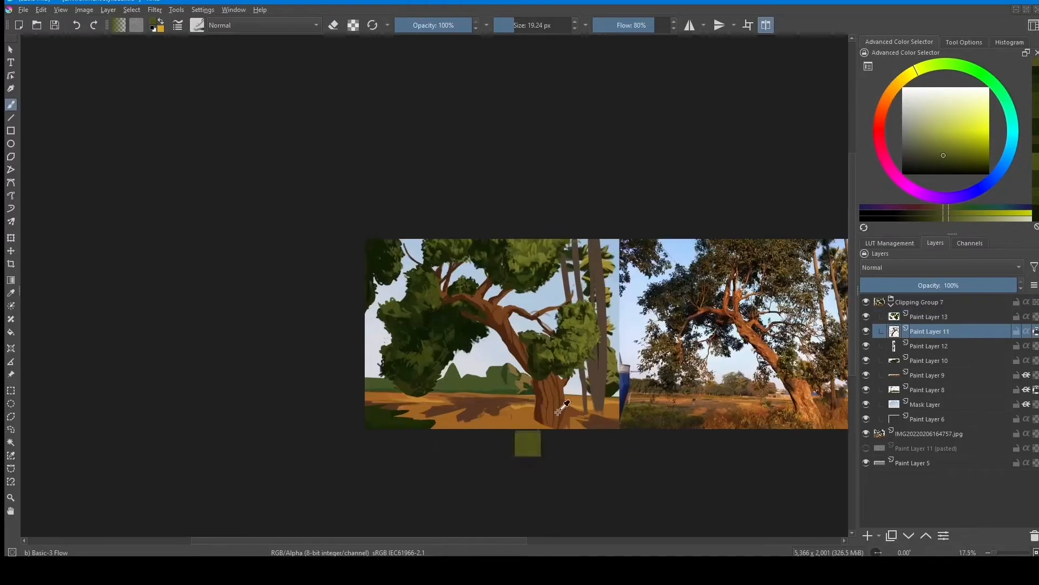
{"action": "scroll", "coordinate": [541, 325], "scroll_direction": "up", "scroll_amount": 1}
{"action": "left_click_drag", "start_coordinate": [541, 325], "coordinate": [437, 301]}
{"action": "left_click", "coordinate": [408, 332], "text": "ctrl"}
{"action": "left_click_drag", "start_coordinate": [453, 375], "coordinate": [456, 411]}
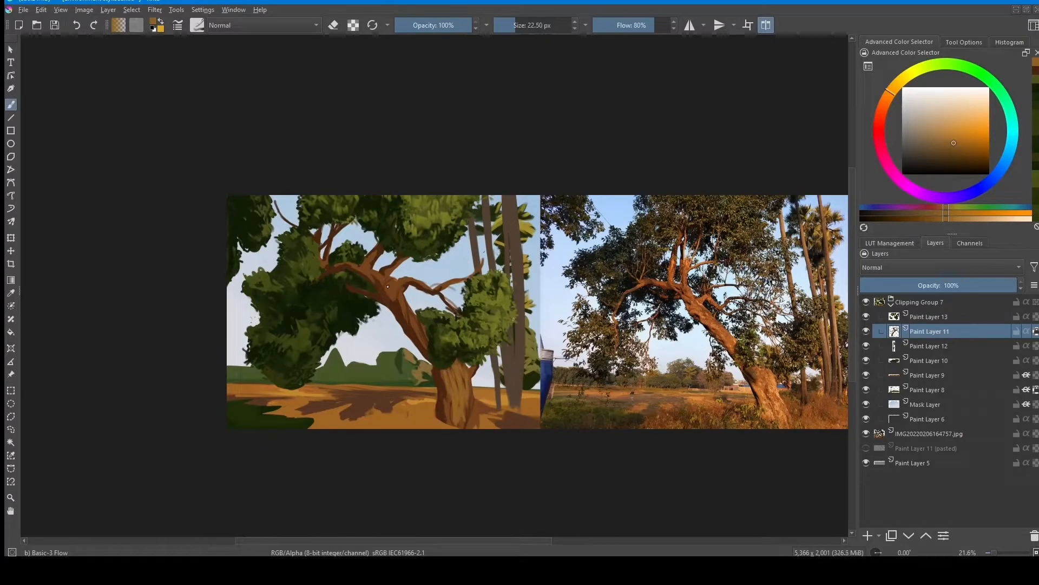
Step: Restore the unmirrored view and paint bark on the trunk base with tan highlights and sampled brown grooves
{"action": "scroll", "coordinate": [493, 304], "scroll_direction": "down", "scroll_amount": 3}
{"action": "key", "text": "m"}
{"action": "scroll", "coordinate": [663, 354], "scroll_direction": "up", "scroll_amount": 3}
{"action": "left_click", "coordinate": [627, 328], "text": "ctrl"}
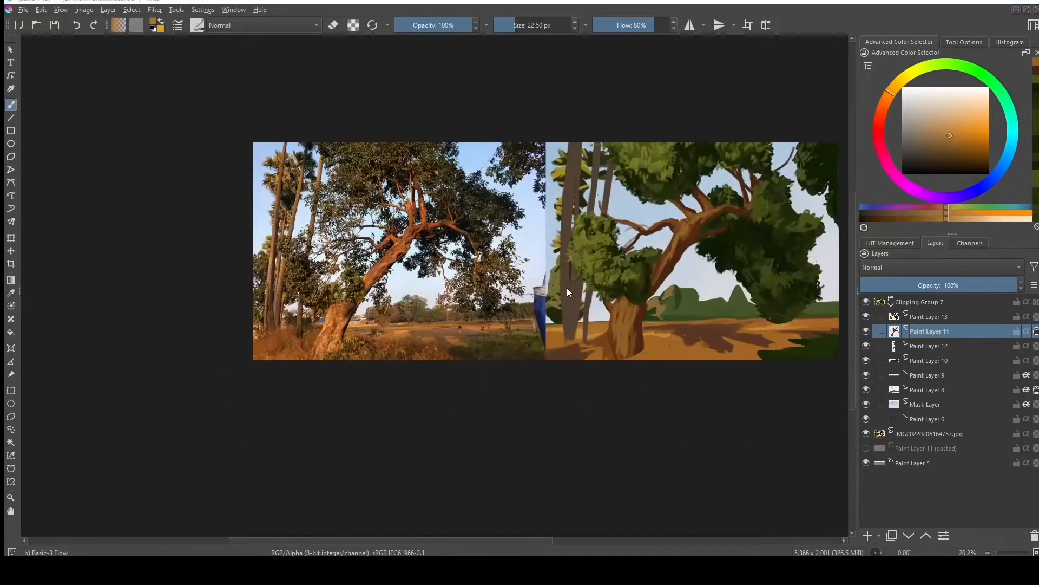
{"action": "left_click", "coordinate": [639, 326], "text": "ctrl"}
{"action": "mouse_move", "coordinate": [623, 319]}
{"action": "left_mouse_down"}
{"action": "mouse_move", "coordinate": [625, 341]}
{"action": "mouse_move", "coordinate": [626, 331]}
{"action": "left_mouse_up"}
{"action": "left_click", "coordinate": [627, 319], "text": "ctrl"}
{"action": "left_click", "coordinate": [638, 324], "text": "ctrl"}
{"action": "left_click", "coordinate": [631, 310], "text": "ctrl"}
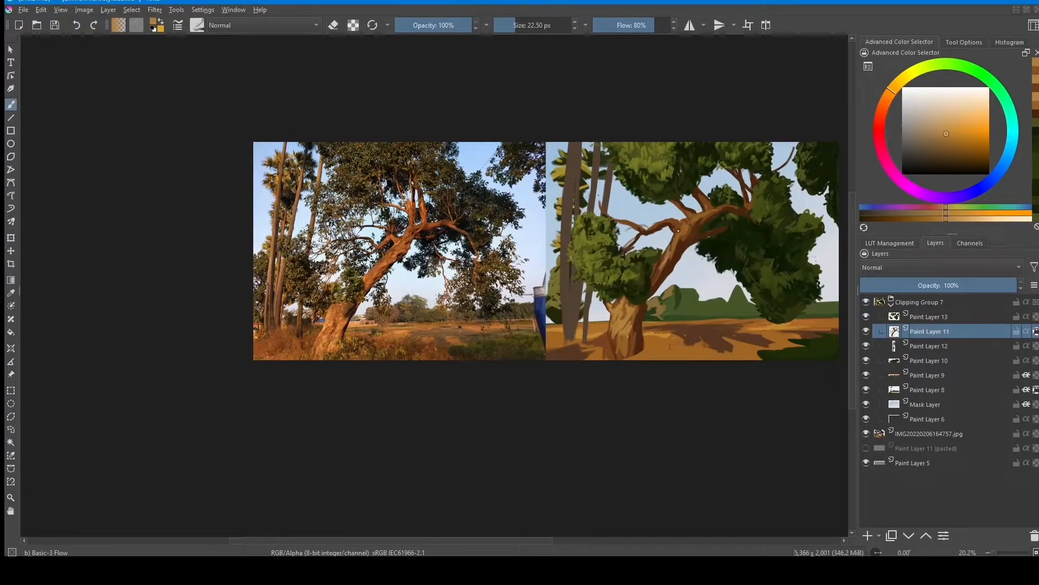
Step: Extend tan highlights up the main trunk and refine the base's bark with sampled light and dark browns
{"action": "scroll", "coordinate": [663, 258], "scroll_direction": "down", "scroll_amount": 2}
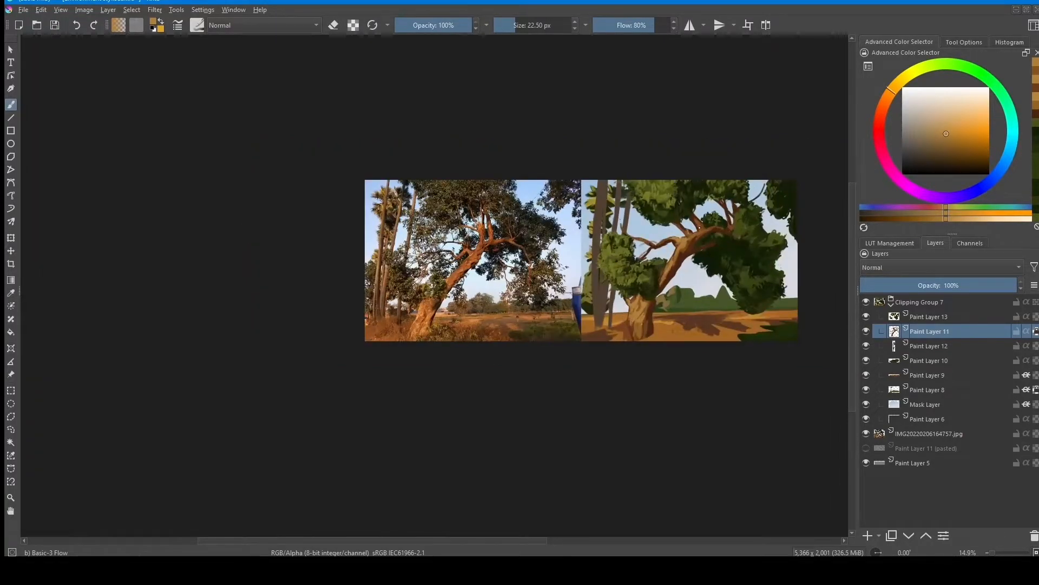
{"action": "left_click", "coordinate": [646, 313], "text": "ctrl"}
{"action": "left_click", "coordinate": [644, 325], "text": "ctrl"}
{"action": "mouse_move", "coordinate": [648, 314]}
{"action": "left_mouse_down"}
{"action": "mouse_move", "coordinate": [652, 331]}
{"action": "mouse_move", "coordinate": [632, 319]}
{"action": "left_mouse_up"}
{"action": "left_click", "coordinate": [639, 320], "text": "ctrl"}
{"action": "left_click", "coordinate": [630, 318], "text": "ctrl"}
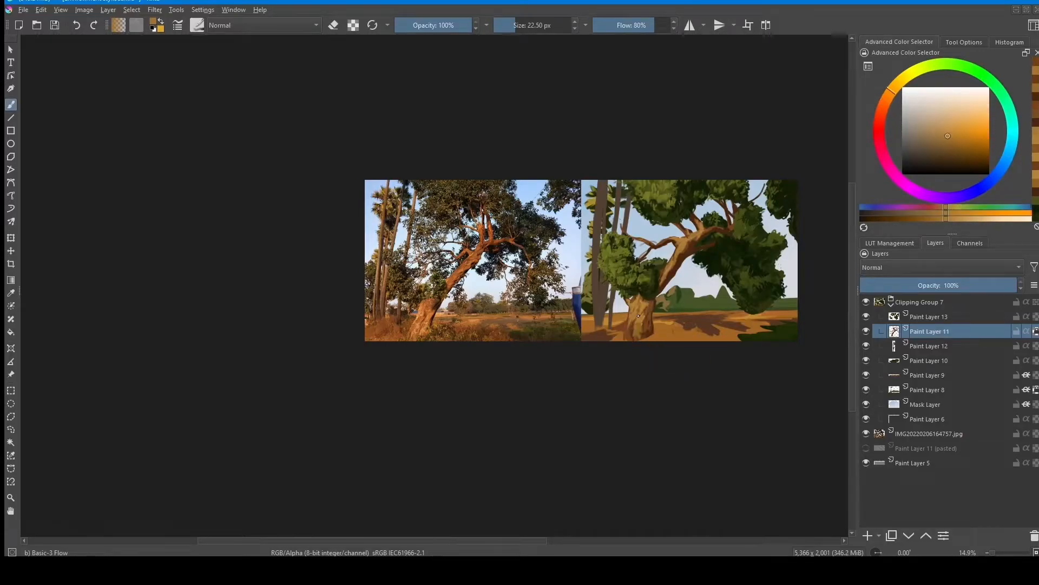
{"action": "scroll", "coordinate": [685, 337], "scroll_direction": "down", "scroll_amount": 2}
{"action": "scroll", "coordinate": [685, 338], "scroll_direction": "up", "scroll_amount": 2}
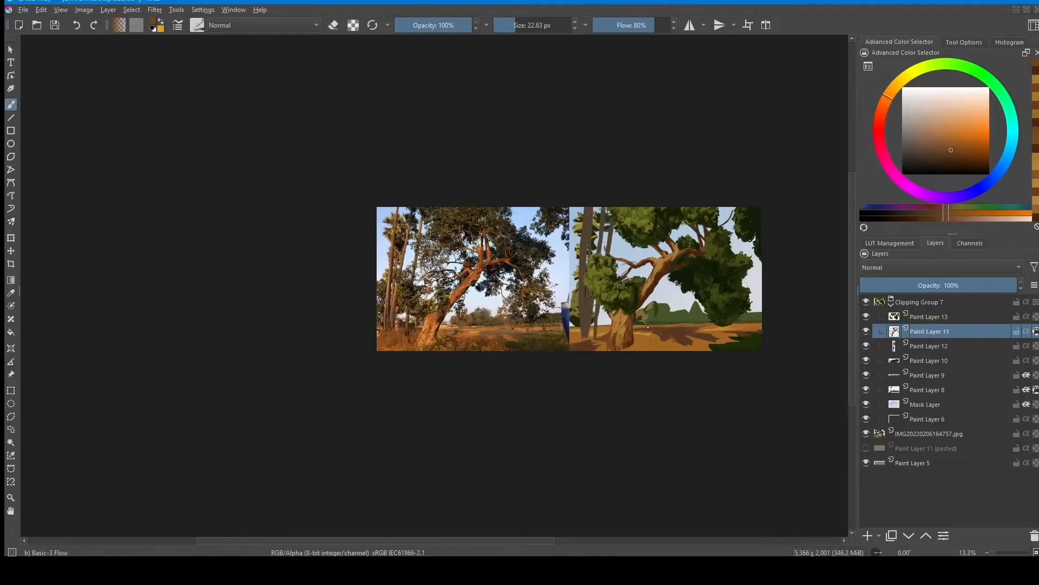
Step: Paint a small leafy tuft above the curved clump on Paint Layer 13 in sampled greens, using a 24.33 px brush
{"action": "scroll", "coordinate": [647, 276], "scroll_direction": "up", "scroll_amount": 3}
{"action": "left_click", "coordinate": [930, 316]}
{"action": "left_click_drag", "start_coordinate": [590, 216], "coordinate": [584, 236]}
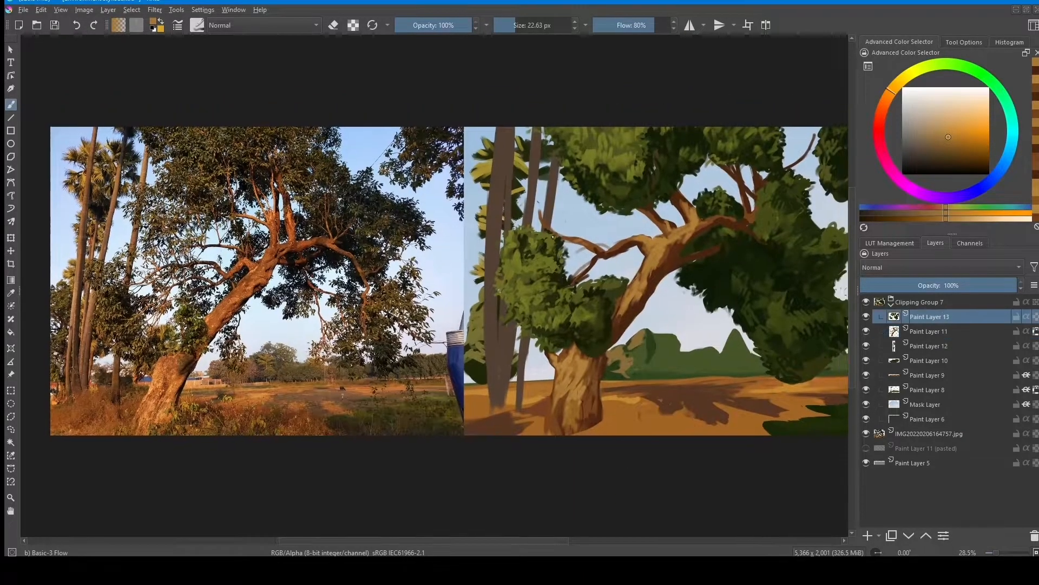
{"action": "left_click", "coordinate": [592, 198], "text": "ctrl"}
{"action": "mouse_move", "coordinate": [543, 199]}
{"action": "left_mouse_down"}
{"action": "mouse_move", "coordinate": [562, 223]}
{"action": "mouse_move", "coordinate": [549, 184]}
{"action": "left_mouse_up"}
{"action": "left_click", "coordinate": [617, 165], "text": "ctrl"}
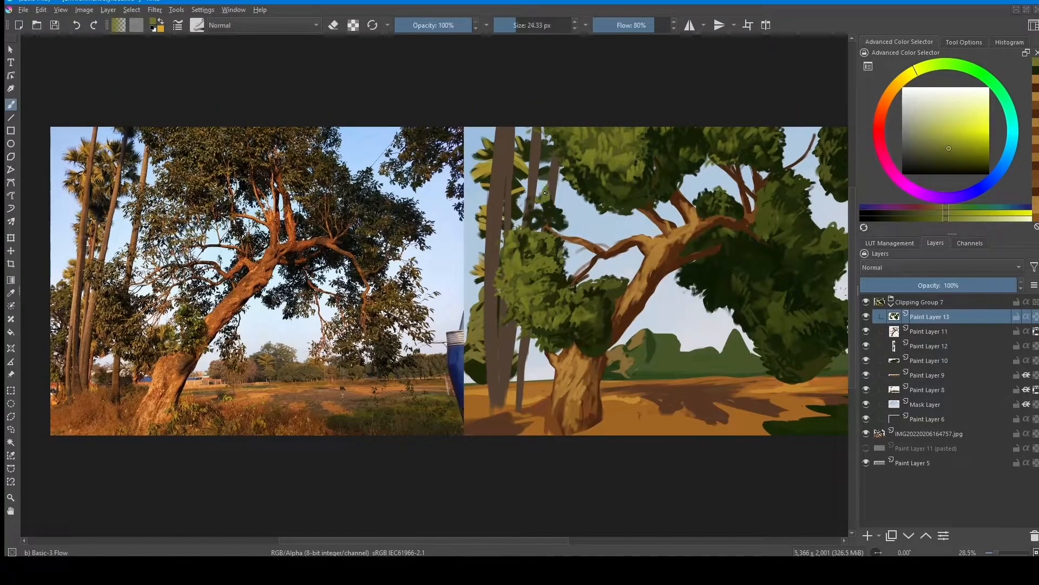
{"action": "scroll", "coordinate": [693, 338], "scroll_direction": "down", "scroll_amount": 2}
{"action": "left_click", "coordinate": [602, 257], "text": "ctrl"}
{"action": "left_click_drag", "start_coordinate": [591, 265], "coordinate": [608, 267]}
Step: Select the painted shape of Paint Layer 11 and erase foliage over its branches on Paint Layer 13 with a 79.82 px brush
{"action": "left_click", "coordinate": [894, 331], "text": "ctrl"}
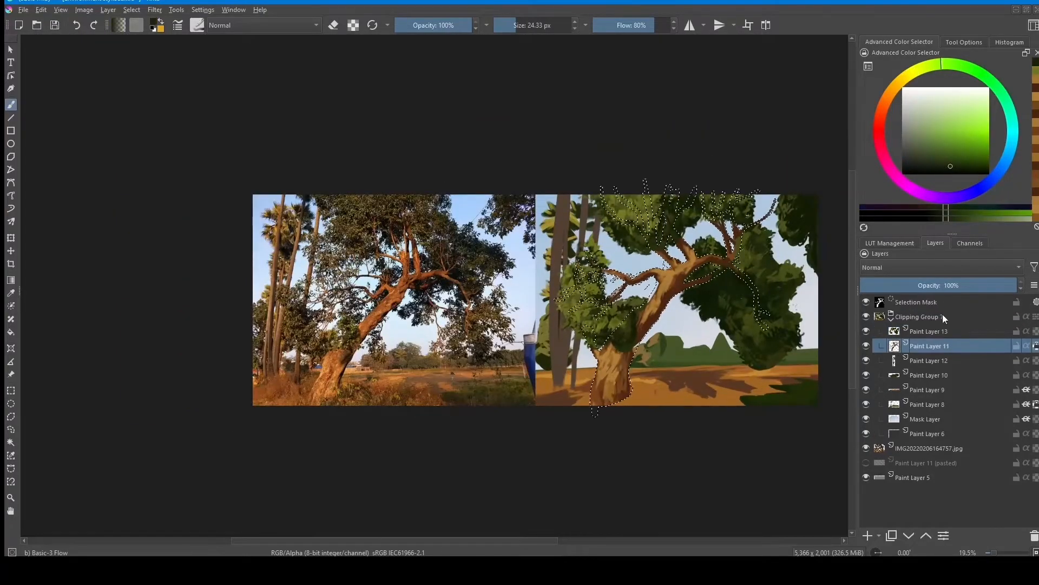
{"action": "left_click", "coordinate": [929, 331]}
{"action": "scroll", "coordinate": [623, 270], "scroll_direction": "up", "scroll_amount": 1}
{"action": "key", "text": "e"}
{"action": "mouse_move", "coordinate": [596, 217]}
{"action": "left_mouse_down"}
{"action": "mouse_move", "coordinate": [625, 216]}
{"action": "mouse_move", "coordinate": [606, 232]}
{"action": "left_mouse_up"}
{"action": "left_click_drag", "start_coordinate": [699, 194], "coordinate": [696, 225]}
{"action": "left_click_drag", "start_coordinate": [704, 275], "coordinate": [740, 328]}
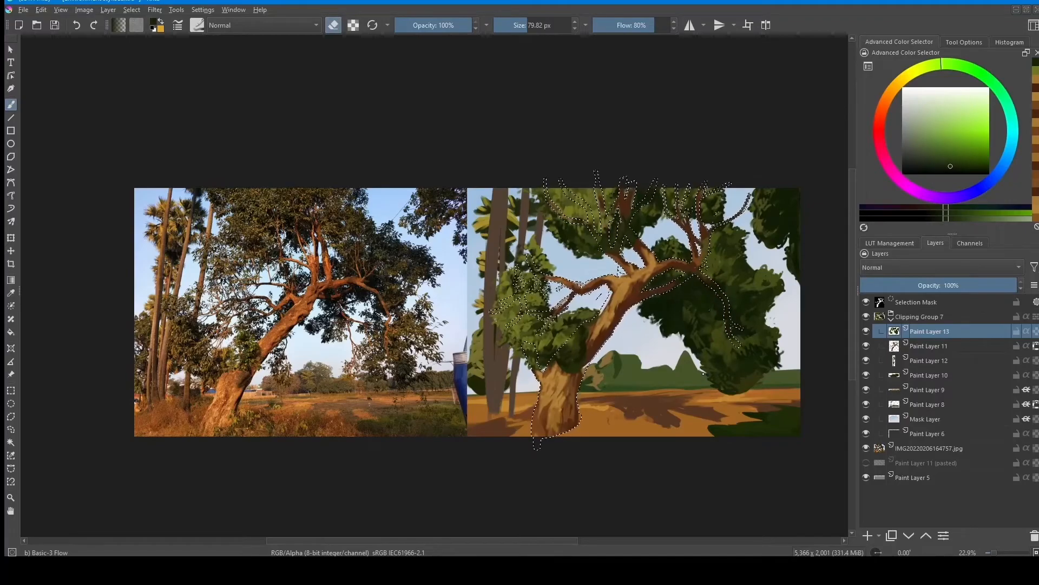
{"action": "left_click_drag", "start_coordinate": [701, 383], "coordinate": [694, 383]}
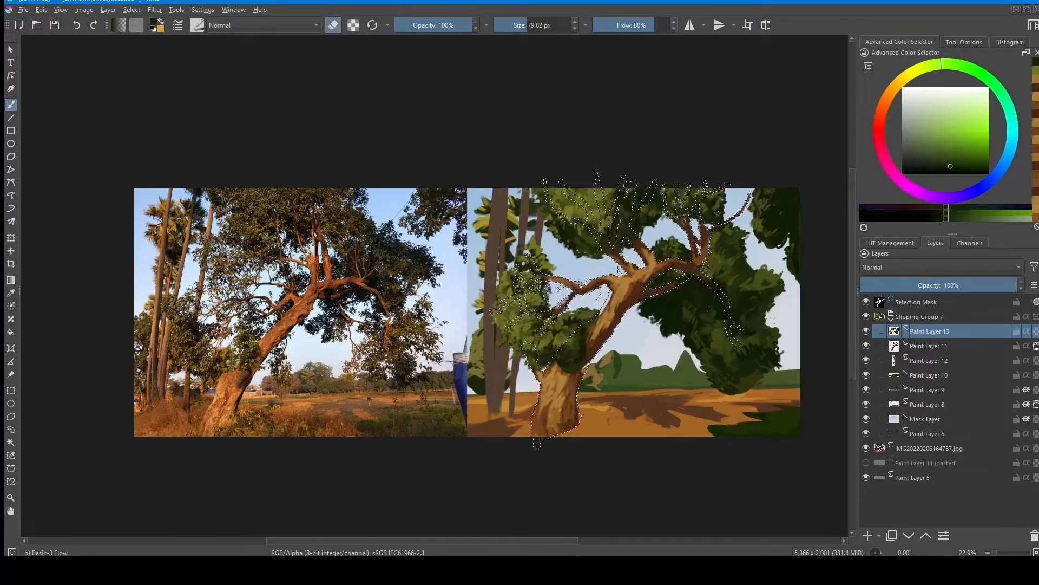
{"action": "left_click_drag", "start_coordinate": [704, 275], "coordinate": [728, 304]}
{"action": "left_click_drag", "start_coordinate": [633, 190], "coordinate": [618, 246]}
{"action": "left_click_drag", "start_coordinate": [654, 189], "coordinate": [632, 212]}
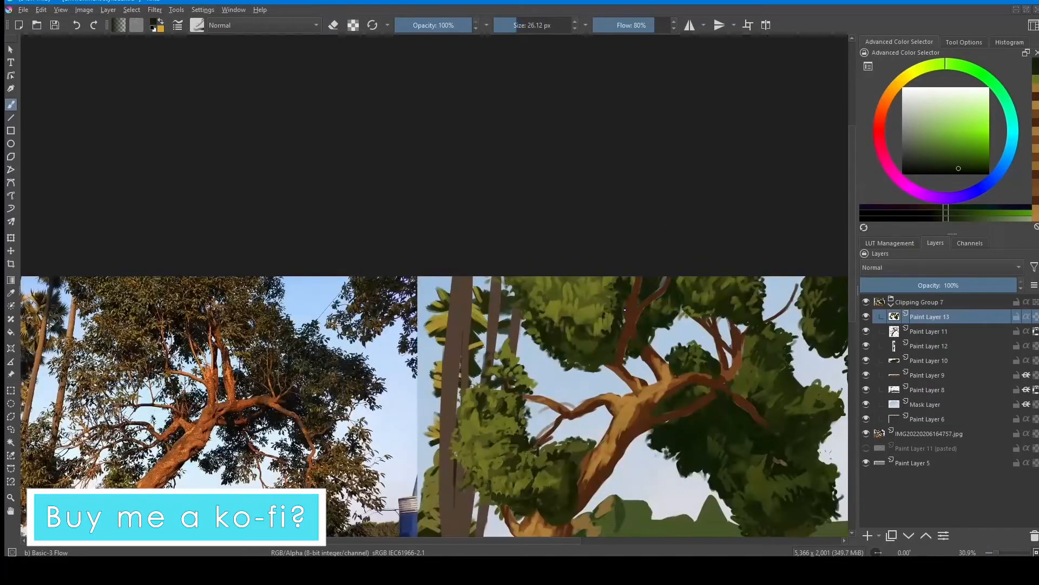
Step: Paint leaf clusters around the exposed upper branches on Paint Layer 13 in sampled dark and mid greens
{"action": "left_click", "coordinate": [603, 306], "text": "ctrl"}
{"action": "scroll", "coordinate": [587, 492], "scroll_direction": "down", "scroll_amount": 1}
{"action": "key", "text": "e"}
{"action": "key", "text": "e"}
{"action": "left_click", "coordinate": [607, 370], "text": "ctrl"}
{"action": "left_click_drag", "start_coordinate": [608, 371], "coordinate": [607, 389]}
{"action": "left_click", "coordinate": [602, 350], "text": "ctrl"}
{"action": "left_click", "coordinate": [611, 373], "text": "ctrl"}
{"action": "left_click", "coordinate": [585, 342], "text": "ctrl"}
{"action": "scroll", "coordinate": [585, 342], "scroll_direction": "down", "scroll_amount": 1}
{"action": "scroll", "coordinate": [612, 330], "scroll_direction": "up", "scroll_amount": 3}
{"action": "left_click", "coordinate": [600, 384], "text": "ctrl"}
{"action": "left_click", "coordinate": [606, 379], "text": "ctrl"}
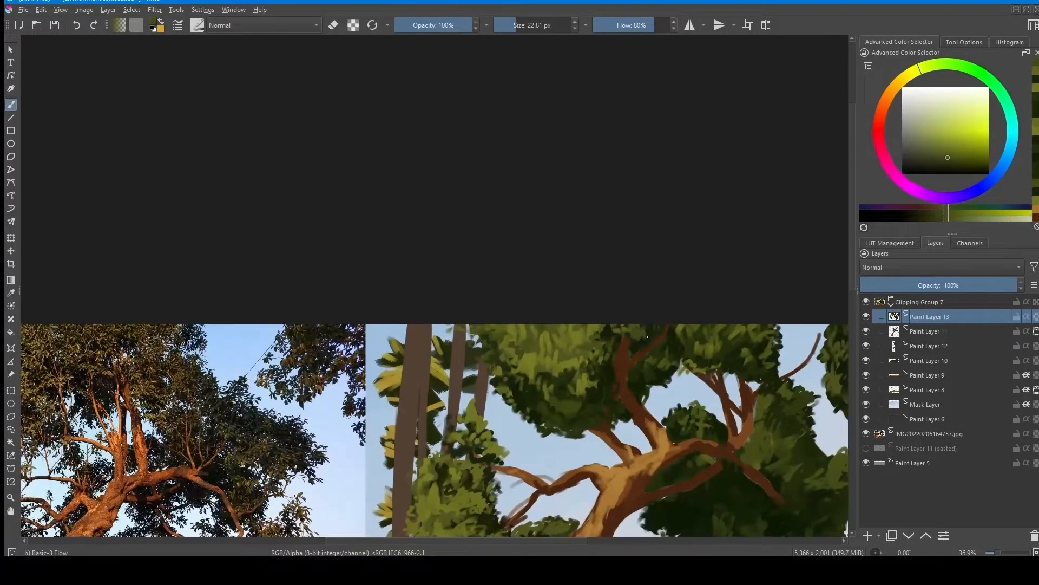
Step: Refine the canopy leaves overlapping the upright branches with sampled yellow-greens, reducing the brush to 14.24 px
{"action": "left_click", "coordinate": [639, 385], "text": "ctrl"}
{"action": "scroll", "coordinate": [660, 381], "scroll_direction": "down", "scroll_amount": 3}
{"action": "scroll", "coordinate": [758, 428], "scroll_direction": "up", "scroll_amount": 5}
{"action": "left_click_drag", "start_coordinate": [673, 346], "coordinate": [675, 379]}
{"action": "left_click", "coordinate": [622, 373], "text": "ctrl"}
{"action": "left_click_drag", "start_coordinate": [618, 350], "coordinate": [589, 372]}
{"action": "left_click", "coordinate": [606, 357], "text": "ctrl"}
{"action": "scroll", "coordinate": [698, 362], "scroll_direction": "down", "scroll_amount": 3}
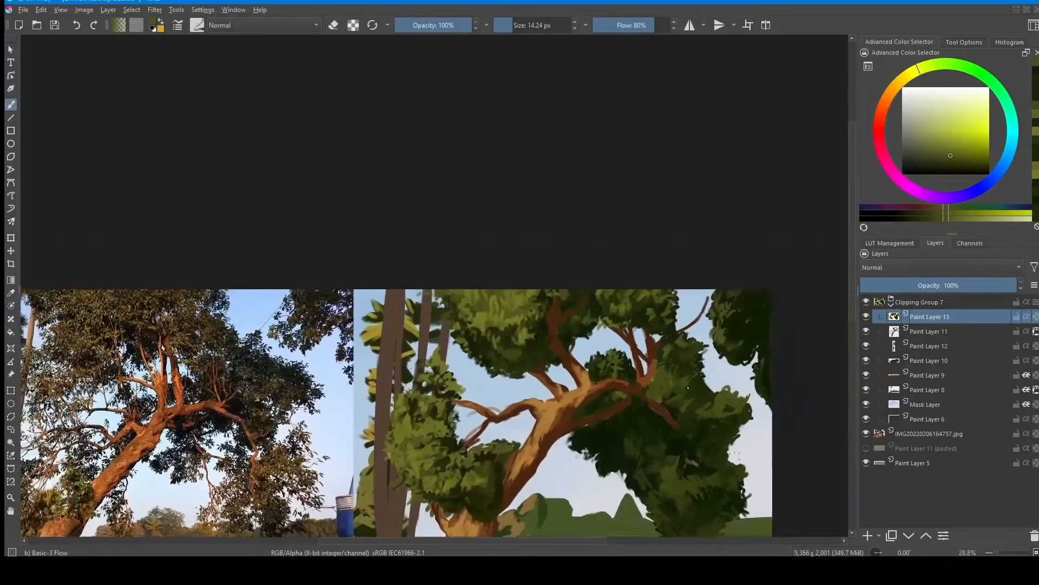
Step: Touch up the dark foliage mass beneath the tree's right limb on Paint Layer 13 with sampled greens at 16.70 px
{"action": "scroll", "coordinate": [801, 399], "scroll_direction": "up", "scroll_amount": 1}
{"action": "left_click", "coordinate": [929, 332]}
{"action": "left_click", "coordinate": [939, 320]}
{"action": "key", "text": "e"}
{"action": "left_click", "coordinate": [604, 419], "text": "ctrl"}
{"action": "left_click_drag", "start_coordinate": [614, 409], "coordinate": [644, 435]}
{"action": "left_click", "coordinate": [639, 406], "text": "ctrl"}
{"action": "scroll", "coordinate": [649, 427], "scroll_direction": "down", "scroll_amount": 3}
{"action": "left_click_drag", "start_coordinate": [581, 520], "coordinate": [603, 463]}
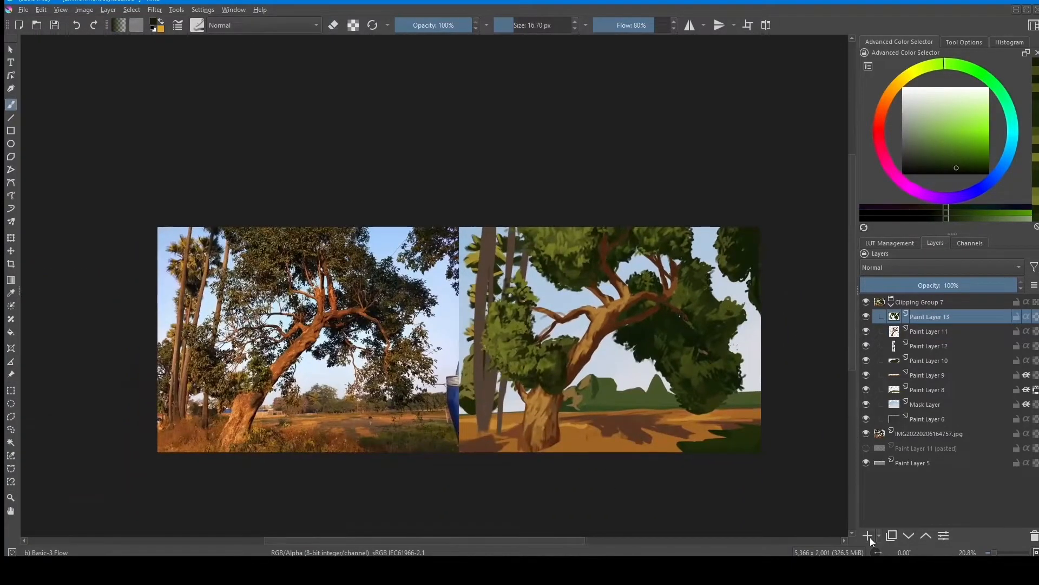
Step: Add Paint Layer 14 and brush sampled brown over the ground at the palm trunks' base using Dry Bristles at 125.31 px
{"action": "key", "text": "Insert"}
{"action": "left_click", "coordinate": [467, 406], "text": "ctrl"}
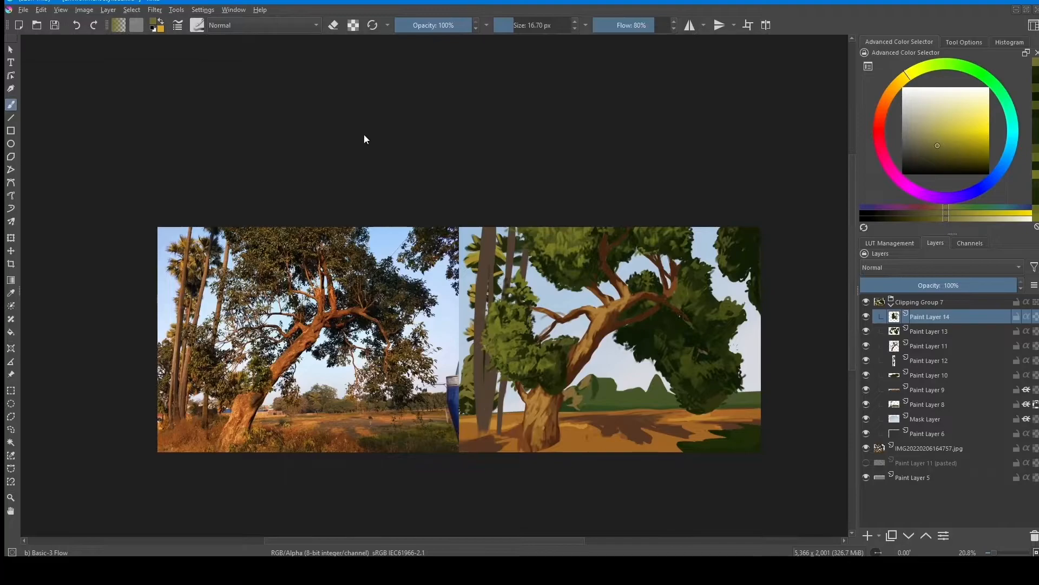
{"action": "left_click", "coordinate": [362, 145]}
{"action": "left_click", "coordinate": [487, 425], "text": "ctrl"}
{"action": "left_click", "coordinate": [481, 435], "text": "ctrl"}
{"action": "left_click", "coordinate": [479, 436], "text": "ctrl"}
{"action": "mouse_move", "coordinate": [465, 417]}
{"action": "left_mouse_down"}
{"action": "mouse_move", "coordinate": [486, 433]}
{"action": "mouse_move", "coordinate": [516, 427]}
{"action": "left_mouse_up"}
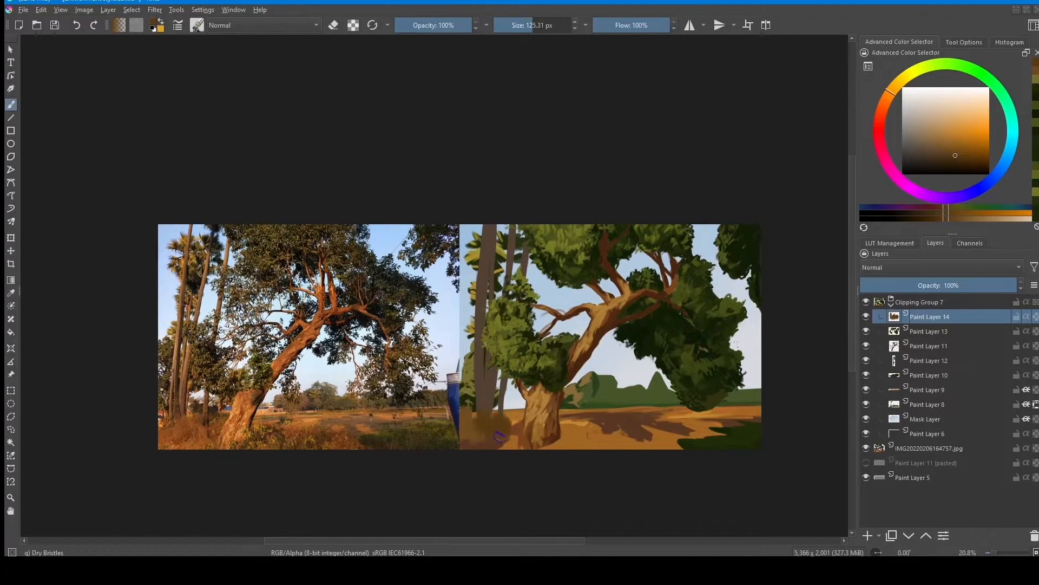
Step: Blend the dry brush clump between the palms and the main trunk with sampled browns, reducing Dry Bristles to 116.56 px
{"action": "key", "text": "["}
{"action": "left_click", "coordinate": [477, 438], "text": "ctrl"}
{"action": "left_click", "coordinate": [501, 444], "text": "ctrl"}
{"action": "scroll", "coordinate": [500, 445], "scroll_direction": "down", "scroll_amount": 1}
{"action": "left_click", "coordinate": [528, 394], "text": "ctrl"}
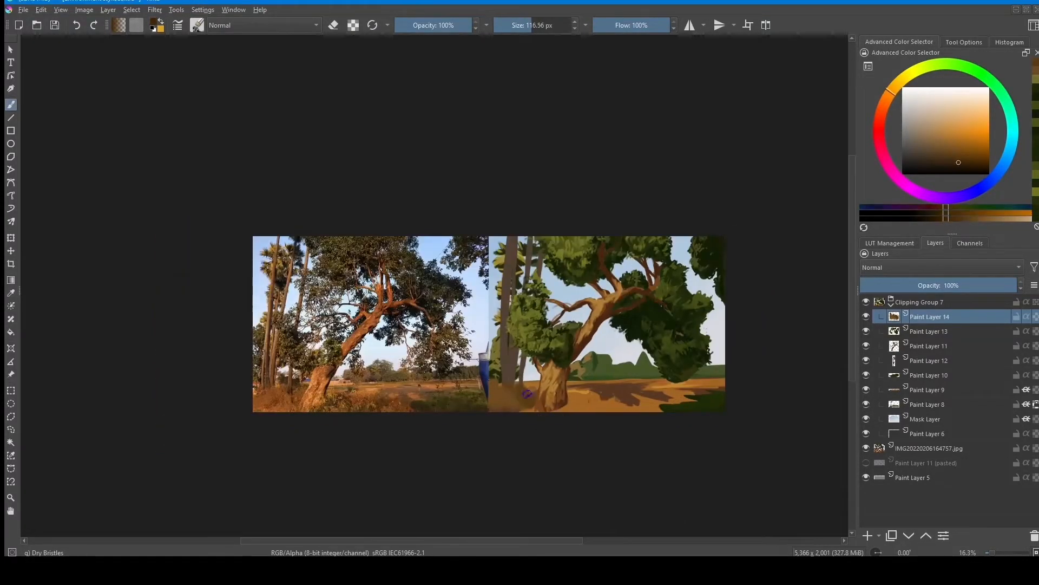
{"action": "left_click", "coordinate": [503, 399], "text": "ctrl"}
{"action": "left_click", "coordinate": [510, 403], "text": "ctrl"}
{"action": "left_click_drag", "start_coordinate": [510, 403], "coordinate": [530, 395]}
{"action": "left_click", "coordinate": [509, 396], "text": "ctrl"}
{"action": "left_click", "coordinate": [534, 408], "text": "ctrl"}
{"action": "left_click", "coordinate": [517, 400], "text": "ctrl"}
Step: Texture the foreground ground beside the trunk base with sampled browns, using Dry Bristles at 47.46 px and Stamp Grass at 135.71 px
{"action": "key", "text": "e"}
{"action": "scroll", "coordinate": [644, 361], "scroll_direction": "down", "scroll_amount": 3}
{"action": "scroll", "coordinate": [638, 366], "scroll_direction": "up", "scroll_amount": 3}
{"action": "mouse_move", "coordinate": [602, 384]}
{"action": "left_mouse_down"}
{"action": "mouse_move", "coordinate": [464, 351]}
{"action": "mouse_move", "coordinate": [485, 347]}
{"action": "left_mouse_up"}
{"action": "left_click", "coordinate": [586, 374], "text": "ctrl"}
{"action": "left_click", "coordinate": [508, 375], "text": "ctrl"}
{"action": "left_click", "coordinate": [472, 347], "text": "ctrl"}
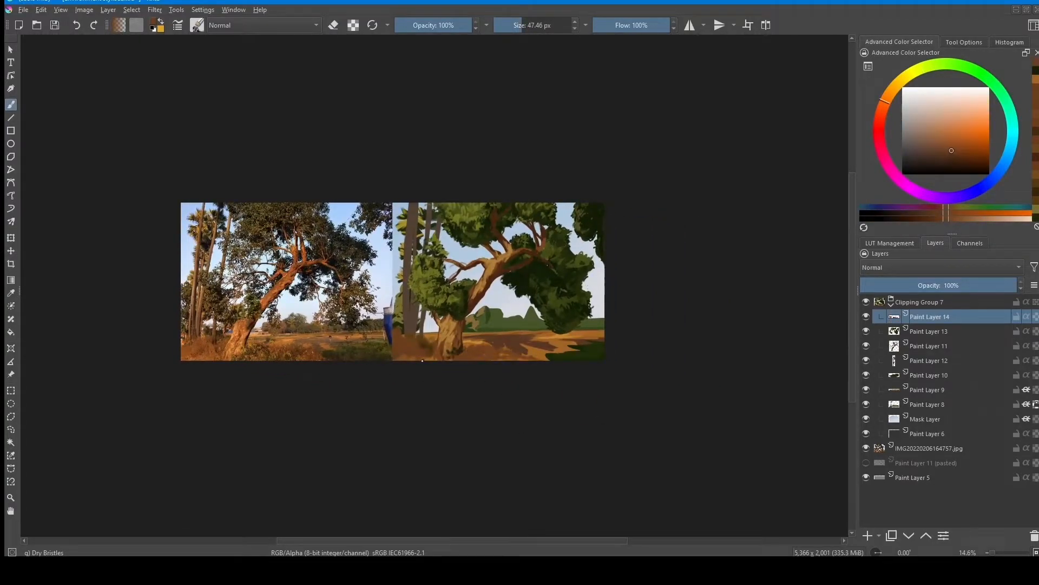
{"action": "left_click", "coordinate": [501, 361], "text": "ctrl"}
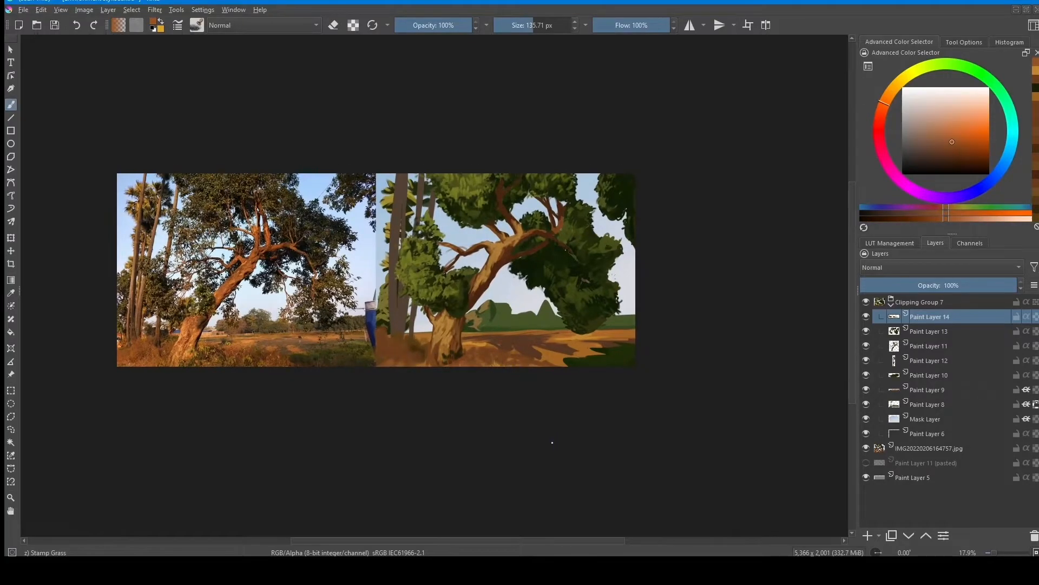
{"action": "left_click_drag", "start_coordinate": [552, 442], "coordinate": [656, 319]}
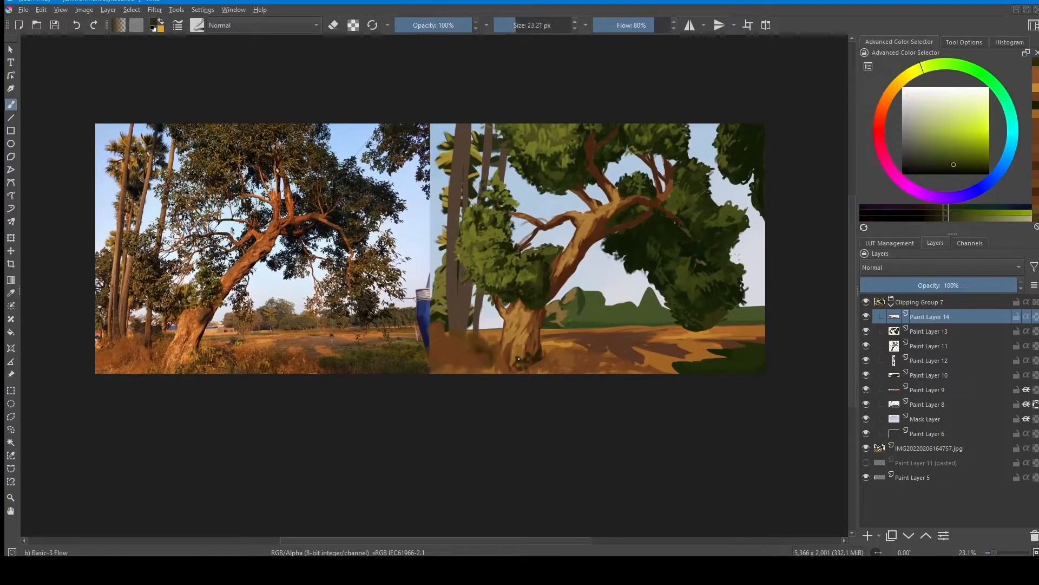
Step: Paint a small green leafy tuft at the main trunk's foot with Basic-3 Flow at 23.21 px in sampled greens
{"action": "left_click", "coordinate": [529, 287], "text": "ctrl"}
{"action": "left_click_drag", "start_coordinate": [517, 361], "coordinate": [567, 358]}
{"action": "left_click", "coordinate": [533, 302], "text": "ctrl"}
Step: Paint dry grass blades and light ground patches right of the trunk base with sampled tans and oranges
{"action": "left_click", "coordinate": [543, 346], "text": "ctrl"}
{"action": "left_click", "coordinate": [554, 360], "text": "ctrl"}
{"action": "left_click", "coordinate": [589, 369], "text": "ctrl"}
{"action": "left_click_drag", "start_coordinate": [633, 373], "coordinate": [638, 365]}
{"action": "left_click", "coordinate": [550, 350], "text": "ctrl"}
{"action": "left_click_drag", "start_coordinate": [557, 349], "coordinate": [571, 344]}
{"action": "left_click", "coordinate": [590, 357], "text": "ctrl"}
{"action": "mouse_move", "coordinate": [615, 371]}
{"action": "left_mouse_down"}
{"action": "mouse_move", "coordinate": [608, 358]}
{"action": "mouse_move", "coordinate": [581, 360]}
{"action": "left_mouse_up"}
{"action": "left_click", "coordinate": [589, 368], "text": "ctrl"}
{"action": "left_click", "coordinate": [590, 357], "text": "ctrl"}
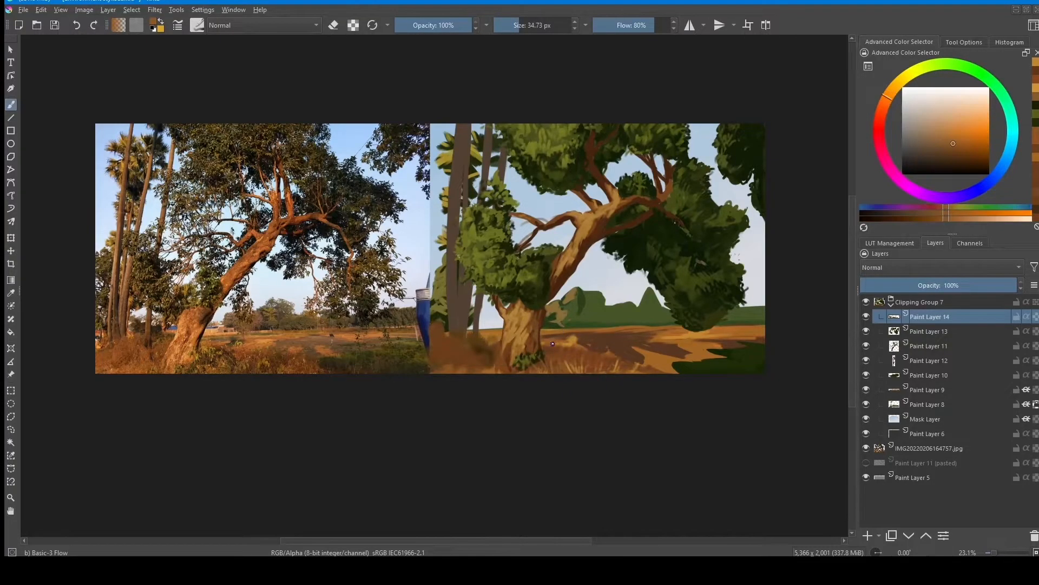
Step: Refine the cast shadow and lit ground beside the dark green foreground patch with sampled greens, oranges and browns at 34.73 px
{"action": "scroll", "coordinate": [642, 382], "scroll_direction": "down", "scroll_amount": 4}
{"action": "scroll", "coordinate": [642, 383], "scroll_direction": "up", "scroll_amount": 2}
{"action": "left_click", "coordinate": [597, 368], "text": "ctrl"}
{"action": "left_click", "coordinate": [661, 365], "text": "ctrl"}
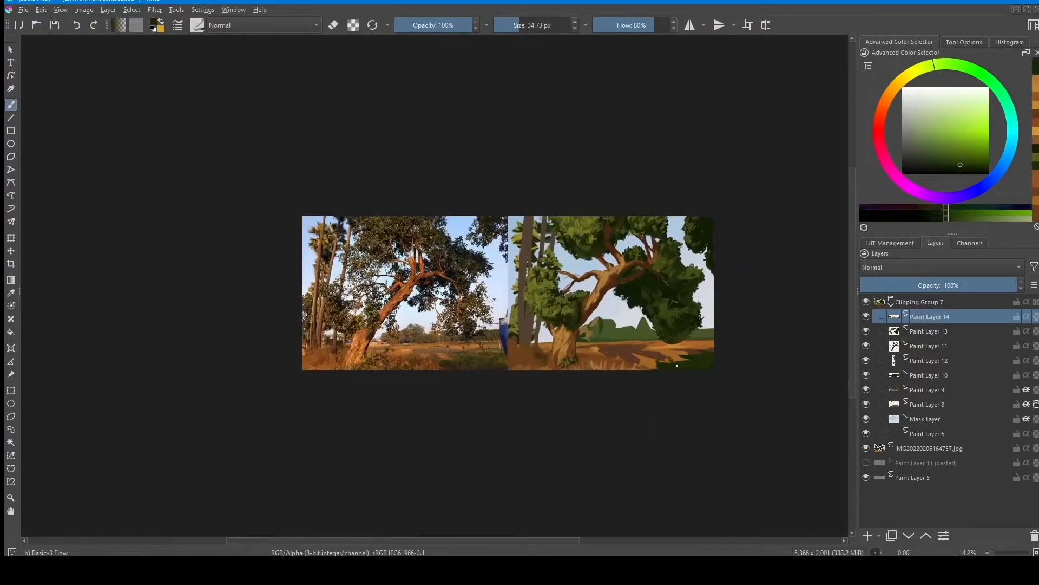
{"action": "left_click", "coordinate": [674, 342], "text": "ctrl"}
{"action": "left_click", "coordinate": [640, 356], "text": "ctrl"}
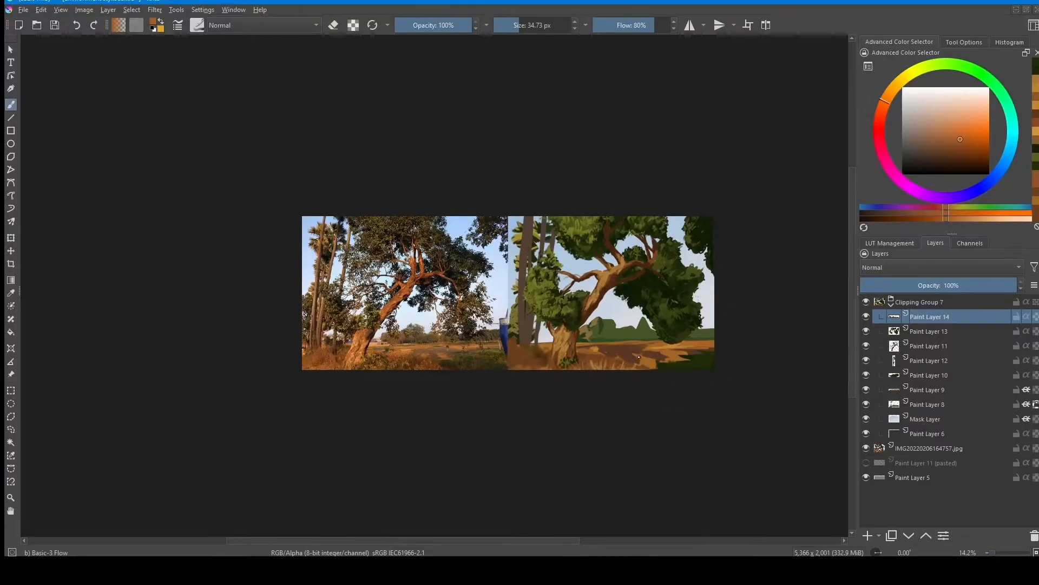
{"action": "left_click", "coordinate": [635, 351], "text": "ctrl"}
{"action": "left_click_drag", "start_coordinate": [640, 349], "coordinate": [651, 349]}
{"action": "left_click", "coordinate": [605, 346], "text": "ctrl"}
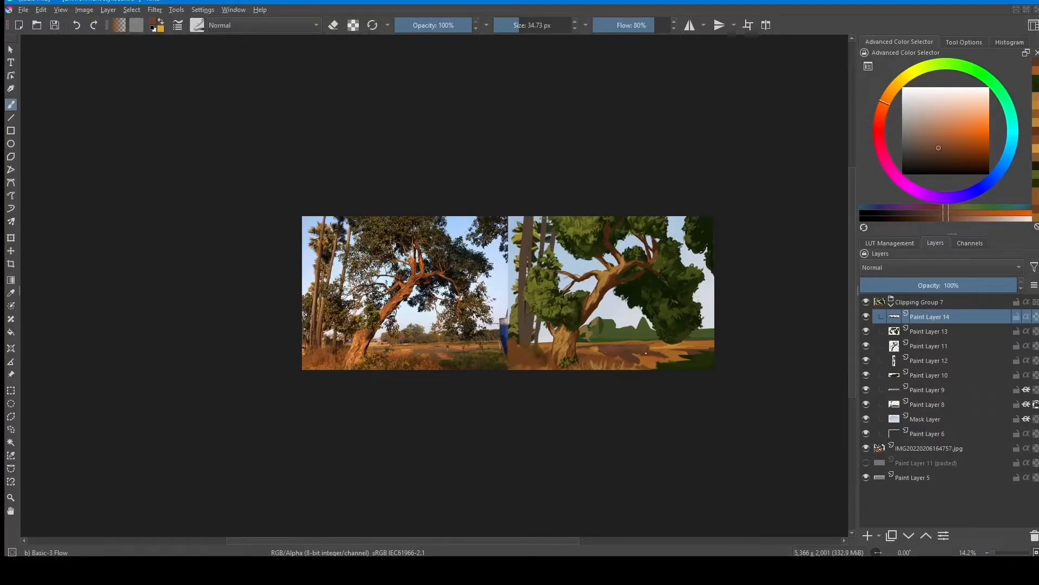
{"action": "left_click", "coordinate": [669, 351], "text": "ctrl"}
Step: Shade the ground around the trunk base with sampled oranges and browns using Pencil-6 Quick Shade at 60 px
{"action": "left_click", "coordinate": [196, 25]}
{"action": "left_click", "coordinate": [375, 139]}
{"action": "scroll", "coordinate": [625, 320], "scroll_direction": "up", "scroll_amount": 4}
{"action": "left_click", "coordinate": [197, 25]}
{"action": "left_click", "coordinate": [369, 109]}
{"action": "left_click_drag", "start_coordinate": [574, 384], "coordinate": [573, 370]}
{"action": "left_click", "coordinate": [579, 370], "text": "ctrl"}
{"action": "left_click", "coordinate": [551, 361], "text": "ctrl"}
{"action": "left_click", "coordinate": [523, 380], "text": "ctrl"}
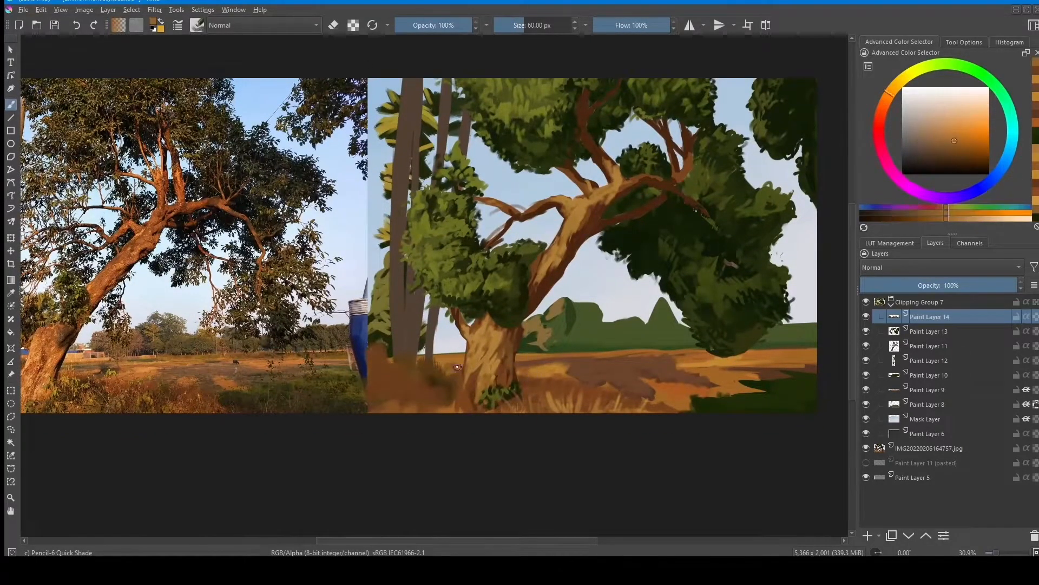
Step: Shade the palm trunks on Paint Layer 12 with sampled light and dark browns using the 60 px Pencil-6 Quick Shade brush
{"action": "scroll", "coordinate": [540, 394], "scroll_direction": "down", "scroll_amount": 3}
{"action": "left_click", "coordinate": [941, 360]}
{"action": "scroll", "coordinate": [456, 287], "scroll_direction": "up", "scroll_amount": 1}
{"action": "left_click", "coordinate": [468, 220], "text": "ctrl"}
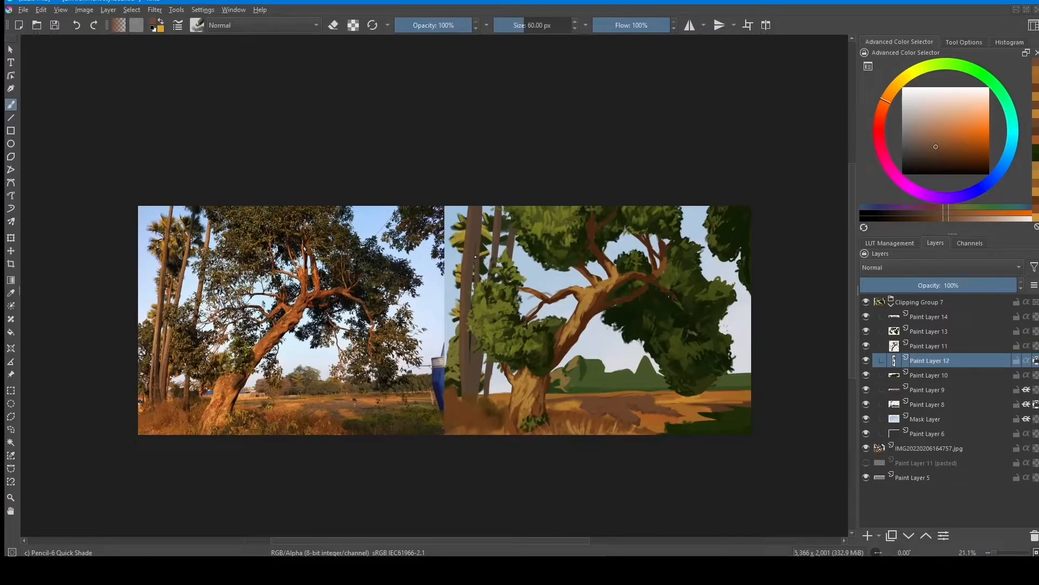
{"action": "left_click", "coordinate": [465, 233], "text": "ctrl"}
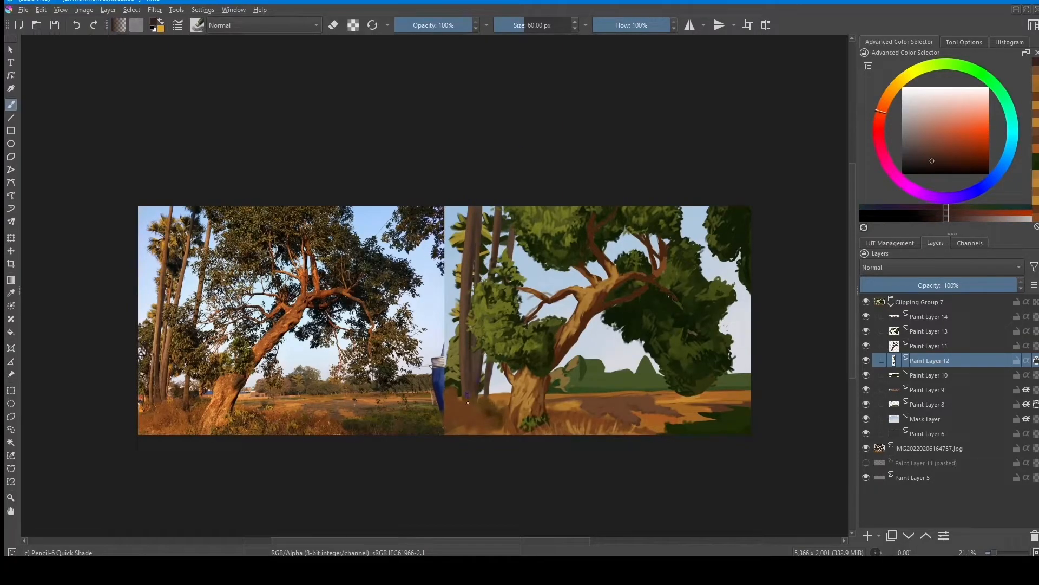
Step: Retouch the distant hill beside the trunk on Paint Layer 14 with sampled sky tones and greens, using a brush of about 42 px
{"action": "scroll", "coordinate": [565, 309], "scroll_direction": "down", "scroll_amount": 4}
{"action": "scroll", "coordinate": [632, 346], "scroll_direction": "up", "scroll_amount": 2}
{"action": "left_click", "coordinate": [929, 317]}
{"action": "scroll", "coordinate": [564, 388], "scroll_direction": "up", "scroll_amount": 2}
{"action": "left_click", "coordinate": [551, 352], "text": "ctrl"}
{"action": "left_click", "coordinate": [472, 325], "text": "ctrl"}
{"action": "scroll", "coordinate": [471, 324], "scroll_direction": "up", "scroll_amount": 2}
{"action": "left_click", "coordinate": [568, 307], "text": "ctrl"}
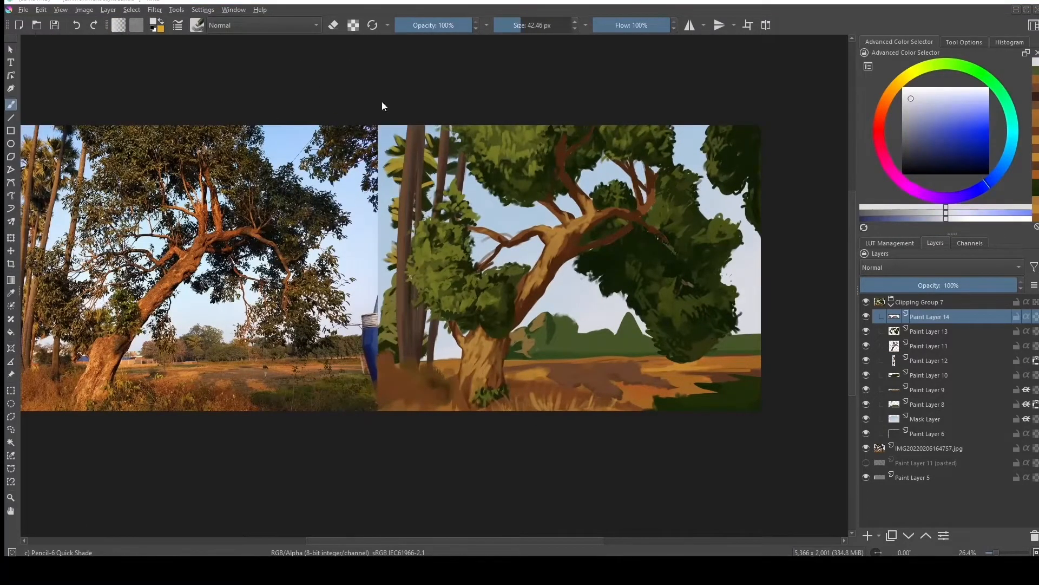
{"action": "scroll", "coordinate": [604, 275], "scroll_direction": "up", "scroll_amount": 1}
{"action": "left_click", "coordinate": [538, 316], "text": "ctrl"}
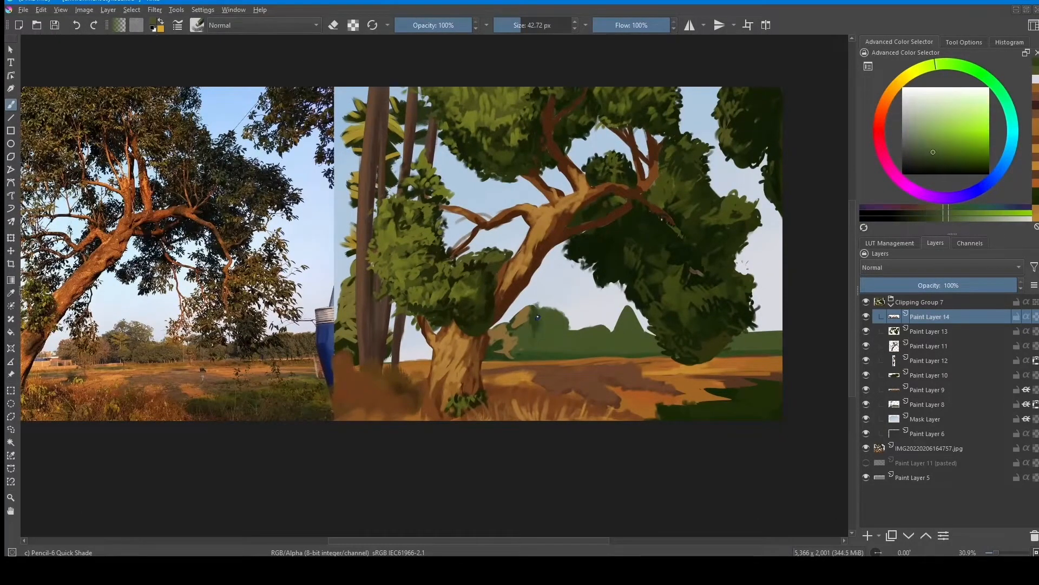
{"action": "left_click", "coordinate": [508, 335], "text": "ctrl"}
{"action": "left_click_drag", "start_coordinate": [526, 313], "coordinate": [541, 326]}
{"action": "left_click", "coordinate": [501, 352], "text": "ctrl"}
Step: Clear the selection and erase strokes over the distant hill on Paint Layer 14 with Eraser Circle at 147.81 px
{"action": "left_click", "coordinate": [894, 316], "text": "ctrl"}
{"action": "key", "text": "ctrl+shift+a"}
{"action": "left_click", "coordinate": [927, 404]}
{"action": "left_click", "coordinate": [940, 317]}
{"action": "key", "text": "slash"}
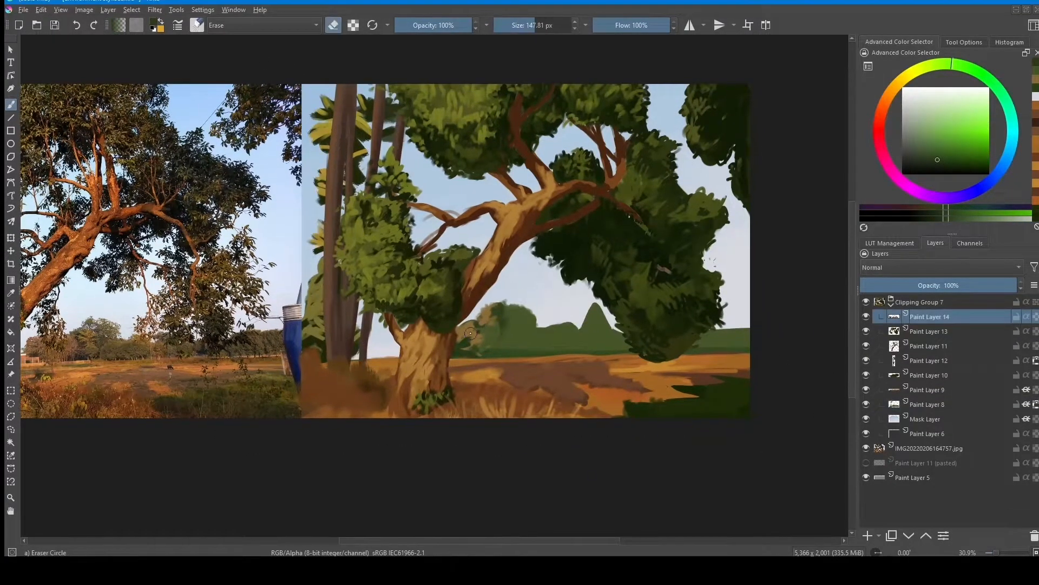
Step: Clean up the distant hill's tan patch on Paint Layer 8 and soften the hills in sampled green with Airbrush Soft
{"action": "left_click", "coordinate": [928, 404]}
{"action": "mouse_move", "coordinate": [545, 346]}
{"action": "left_mouse_down"}
{"action": "mouse_move", "coordinate": [528, 340]}
{"action": "mouse_move", "coordinate": [518, 357]}
{"action": "left_mouse_up"}
{"action": "scroll", "coordinate": [528, 340], "scroll_direction": "down", "scroll_amount": 1}
{"action": "left_click", "coordinate": [509, 334], "text": "ctrl"}
{"action": "key", "text": "bracketright"}
{"action": "key", "text": "slash"}
{"action": "mouse_move", "coordinate": [544, 311]}
{"action": "left_mouse_down"}
{"action": "mouse_move", "coordinate": [529, 310]}
{"action": "mouse_move", "coordinate": [673, 328]}
{"action": "left_mouse_up"}
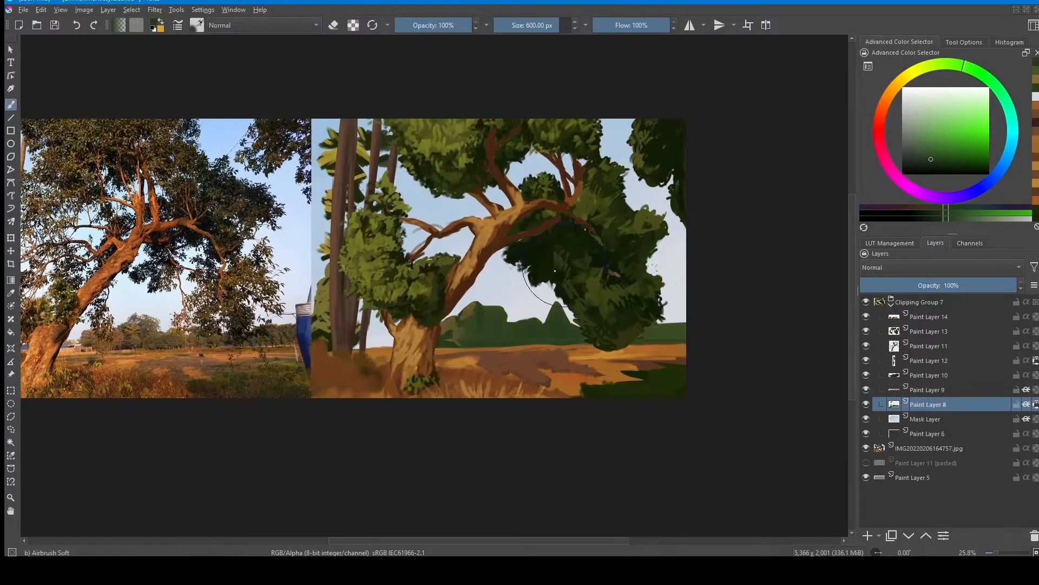
Step: Haze the distant hills on Paint Layer 8 with a sampled pale blue sky colour using Airbrush Soft
{"action": "left_click", "coordinate": [546, 289], "text": "ctrl"}
{"action": "left_click_drag", "start_coordinate": [481, 334], "coordinate": [666, 335]}
{"action": "scroll", "coordinate": [582, 289], "scroll_direction": "down", "scroll_amount": 3}
{"action": "scroll", "coordinate": [572, 284], "scroll_direction": "up", "scroll_amount": 3}
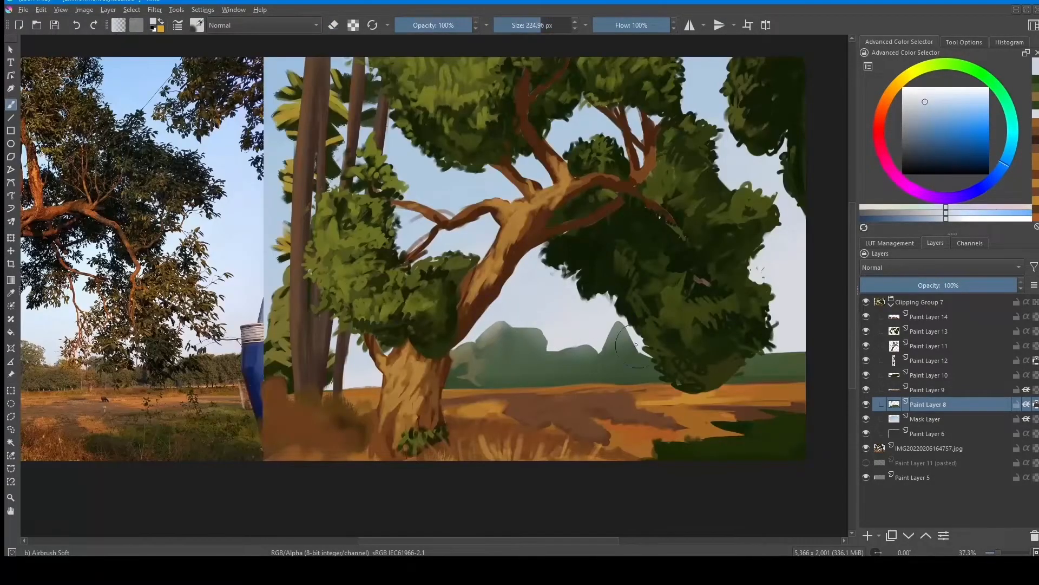
Step: Add Paint Layer 15 above Paint Layer 8 and paint hazy distant trees between the palms and trunk in sampled muted greens
{"action": "scroll", "coordinate": [633, 326], "scroll_direction": "down", "scroll_amount": 4}
{"action": "scroll", "coordinate": [534, 424], "scroll_direction": "up", "scroll_amount": 2}
{"action": "key", "text": "Insert"}
{"action": "scroll", "coordinate": [447, 360], "scroll_direction": "up", "scroll_amount": 1}
{"action": "left_click", "coordinate": [445, 374], "text": "ctrl"}
{"action": "left_click_drag", "start_coordinate": [460, 370], "coordinate": [419, 375]}
{"action": "left_click", "coordinate": [378, 357], "text": "ctrl"}
{"action": "left_click_drag", "start_coordinate": [436, 364], "coordinate": [455, 362]}
{"action": "left_click", "coordinate": [431, 361], "text": "ctrl"}
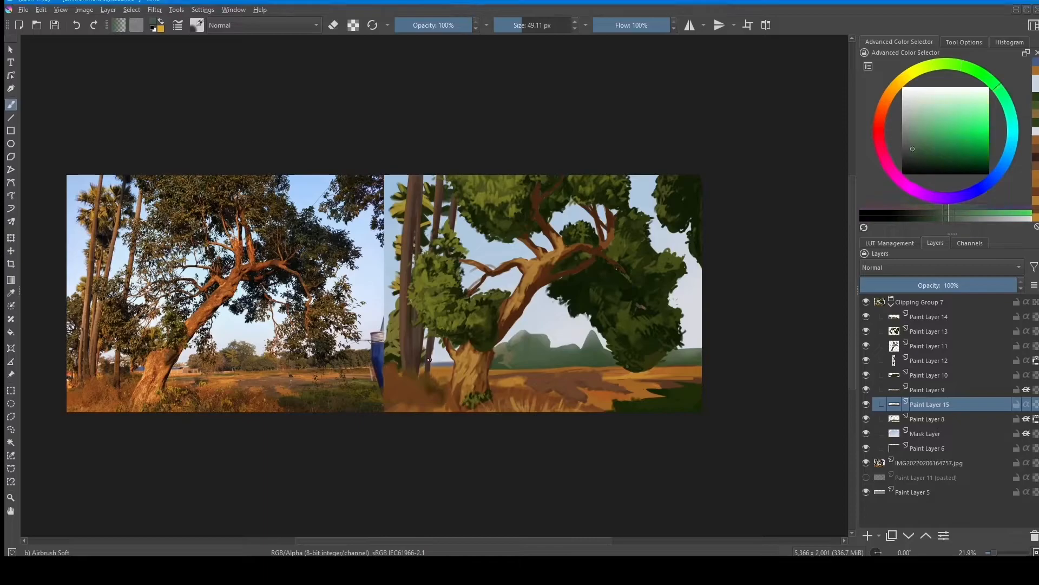
Step: Paint darker green bushes along the foot of the distant hills on Paint Layer 15 with Airbrush Soft at 47.77 px
{"action": "mouse_move", "coordinate": [600, 373]}
{"action": "left_mouse_down", "text": "ctrl"}
{"action": "mouse_move", "coordinate": [610, 401]}
{"action": "mouse_move", "coordinate": [603, 368]}
{"action": "left_mouse_up", "text": "ctrl"}
{"action": "left_click", "coordinate": [593, 281], "text": "ctrl"}
{"action": "left_click_drag", "start_coordinate": [492, 355], "coordinate": [487, 356], "text": "shift"}
{"action": "left_click_drag", "start_coordinate": [485, 355], "coordinate": [496, 355]}
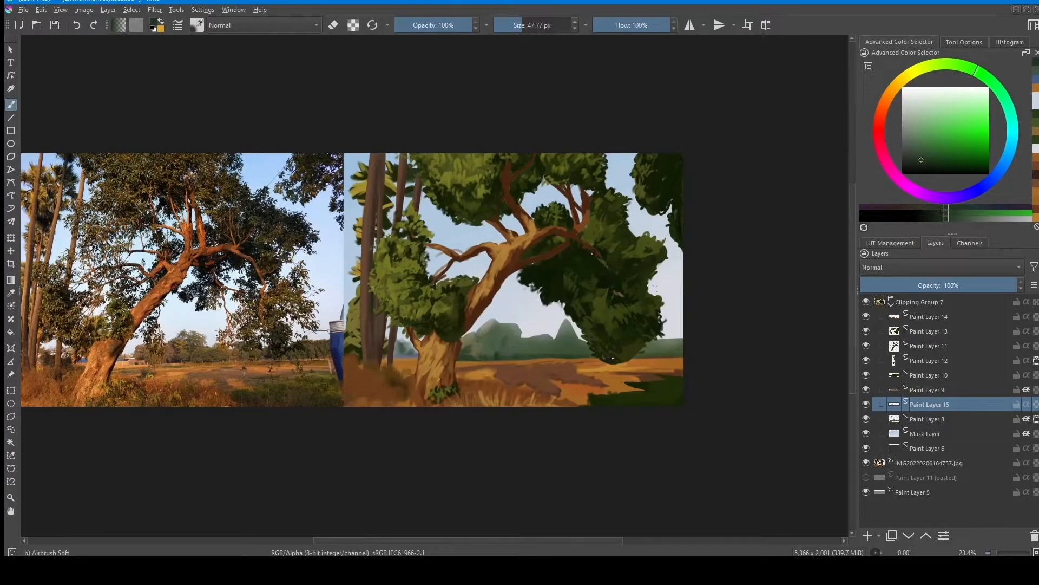
Step: Touch up the foot of the distant hills on Paint Layer 15 in sampled greens with Airbrush Soft, ending at 22.72 px
{"action": "left_click", "coordinate": [500, 352], "text": "ctrl"}
{"action": "mouse_move", "coordinate": [506, 354]}
{"action": "left_mouse_down", "text": "shift"}
{"action": "mouse_move", "coordinate": [566, 424]}
{"action": "mouse_move", "coordinate": [553, 347]}
{"action": "left_mouse_up", "text": "shift"}
{"action": "left_click", "coordinate": [552, 347], "text": "ctrl"}
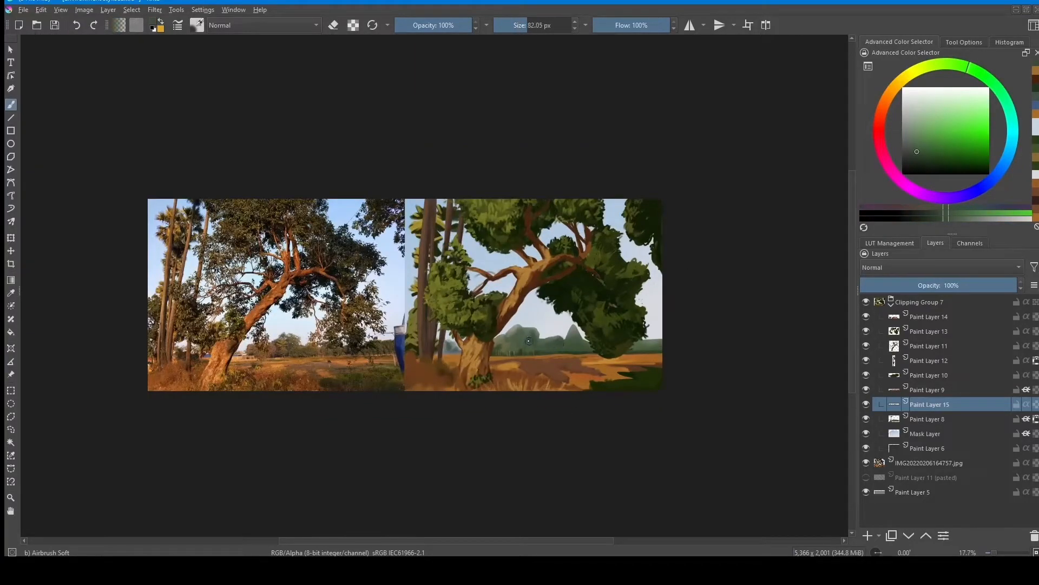
{"action": "left_click", "coordinate": [543, 390], "text": "ctrl"}
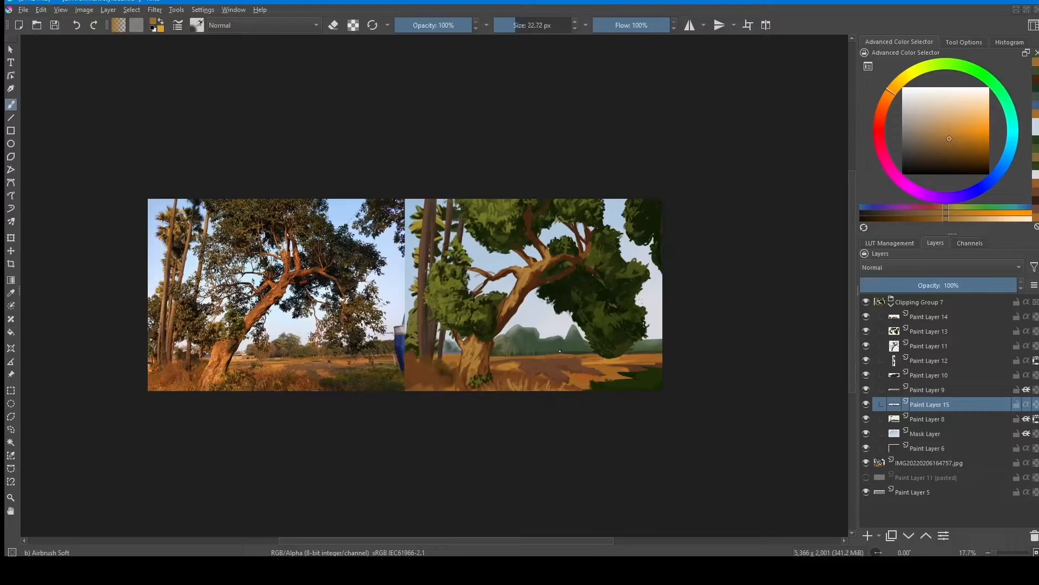
{"action": "left_click", "coordinate": [580, 348], "text": "ctrl"}
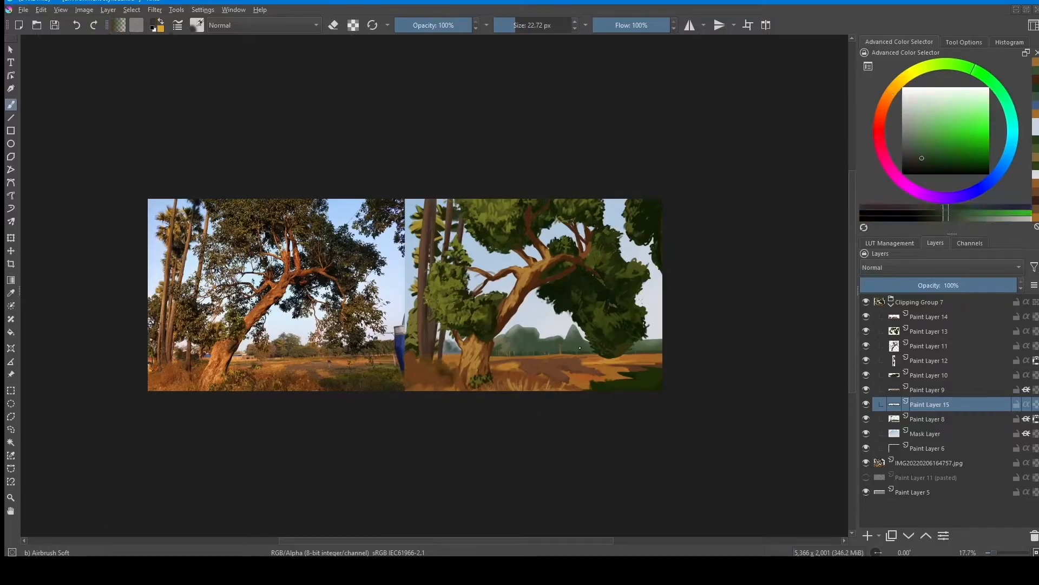
Step: Shade the dirt field on Paint Layer 14 with Pencil-6 Quick Shade in browns and oranges sampled from the ground
{"action": "key", "text": "r"}
{"action": "left_click", "coordinate": [554, 383]}
{"action": "key", "text": "slash"}
{"action": "left_click", "coordinate": [558, 374], "text": "ctrl"}
{"action": "left_click", "coordinate": [567, 370], "text": "ctrl"}
{"action": "mouse_move", "coordinate": [563, 374]}
{"action": "left_mouse_down"}
{"action": "mouse_move", "coordinate": [599, 374]}
{"action": "mouse_move", "coordinate": [558, 361]}
{"action": "mouse_move", "coordinate": [521, 382]}
{"action": "left_mouse_up"}
{"action": "left_click", "coordinate": [577, 368], "text": "ctrl"}
{"action": "left_click", "coordinate": [590, 365], "text": "ctrl"}
{"action": "left_click", "coordinate": [540, 362], "text": "ctrl"}
Step: Paint the dark brush between the palm bases and tree trunk in sampled browns with Pencil-6 Quick Shade at 55.45 px
{"action": "key", "text": "bracketright"}
{"action": "left_click", "coordinate": [446, 357], "text": "ctrl"}
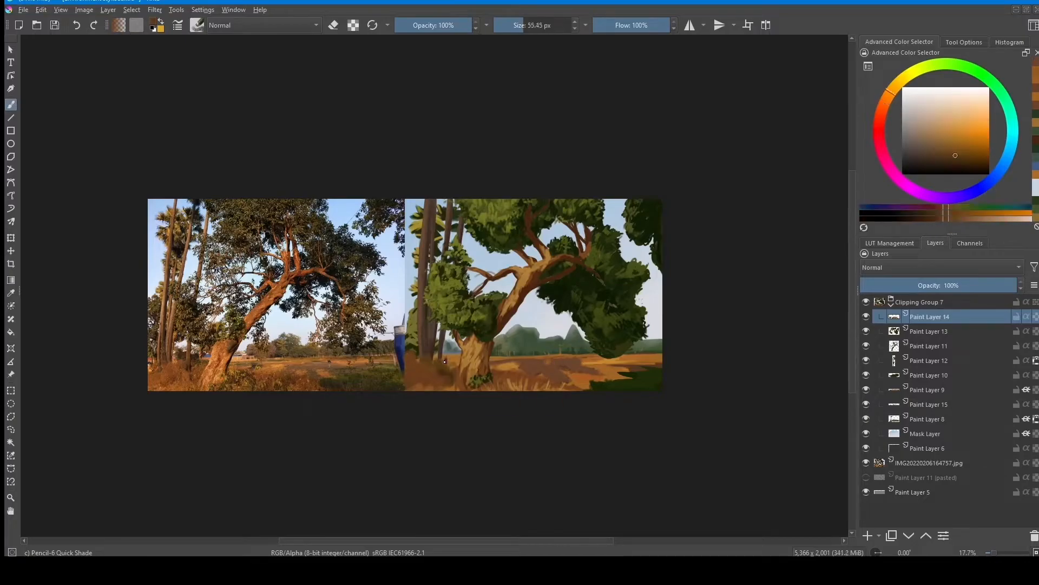
{"action": "left_click", "coordinate": [439, 357], "text": "ctrl"}
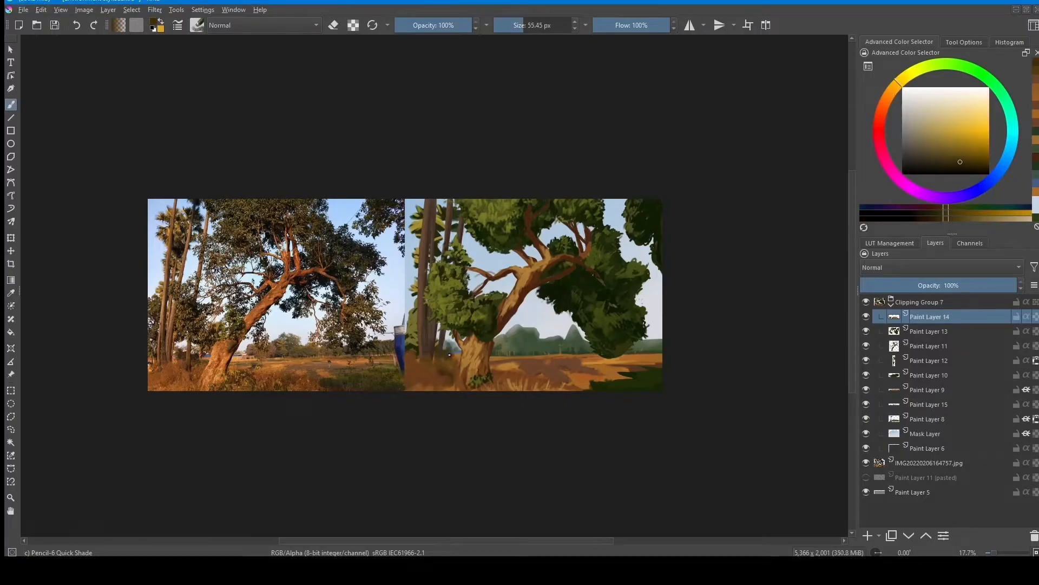
{"action": "left_click", "coordinate": [447, 351], "text": "ctrl"}
{"action": "scroll", "coordinate": [529, 388], "scroll_direction": "down", "scroll_amount": 3}
Step: Work sampled tan tones into the foreground beside the dark grass patch with Pencil-6 Quick Shade at 44.38 px
{"action": "scroll", "coordinate": [576, 352], "scroll_direction": "up", "scroll_amount": 2}
{"action": "left_click", "coordinate": [566, 409], "text": "ctrl"}
{"action": "left_click", "coordinate": [571, 412], "text": "ctrl"}
{"action": "scroll", "coordinate": [576, 399], "scroll_direction": "up", "scroll_amount": 1}
{"action": "left_click", "coordinate": [534, 402], "text": "ctrl"}
{"action": "key", "text": "bracketleft"}
{"action": "scroll", "coordinate": [471, 433], "scroll_direction": "up", "scroll_amount": 2}
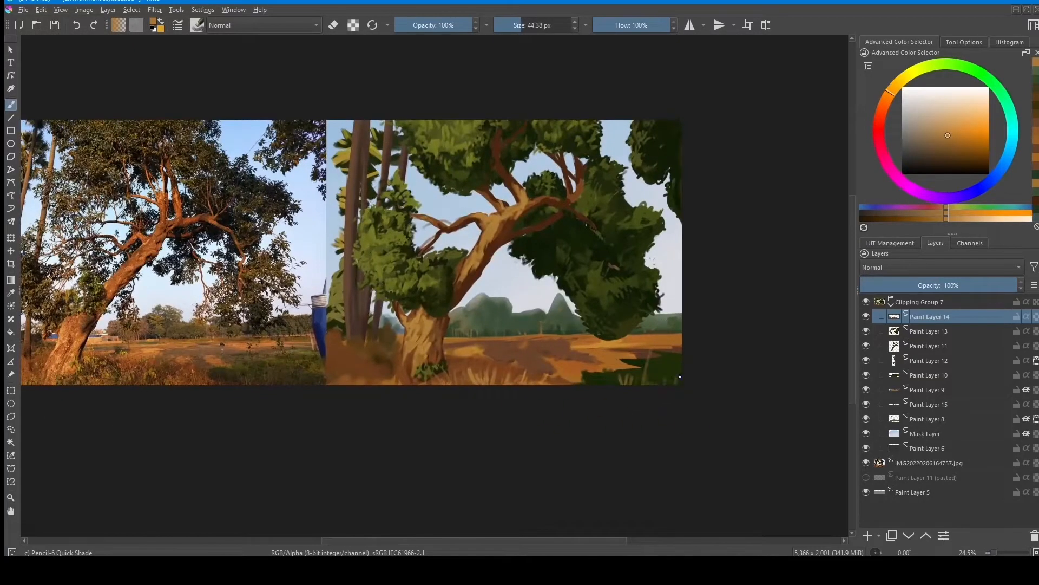
Step: Paint sampled green blades over the foreground's dark grass patch at 30.71 px and rework its edge in ground orange with Bristles-4 Glaze
{"action": "left_click", "coordinate": [628, 315], "text": "ctrl"}
{"action": "key", "text": "bracketleft"}
{"action": "key", "text": "bracketleft"}
{"action": "key", "text": "bracketleft"}
{"action": "mouse_move", "coordinate": [637, 385]}
{"action": "left_mouse_down"}
{"action": "mouse_move", "coordinate": [638, 374]}
{"action": "mouse_move", "coordinate": [609, 374]}
{"action": "left_mouse_up"}
{"action": "left_click", "coordinate": [622, 319], "text": "ctrl"}
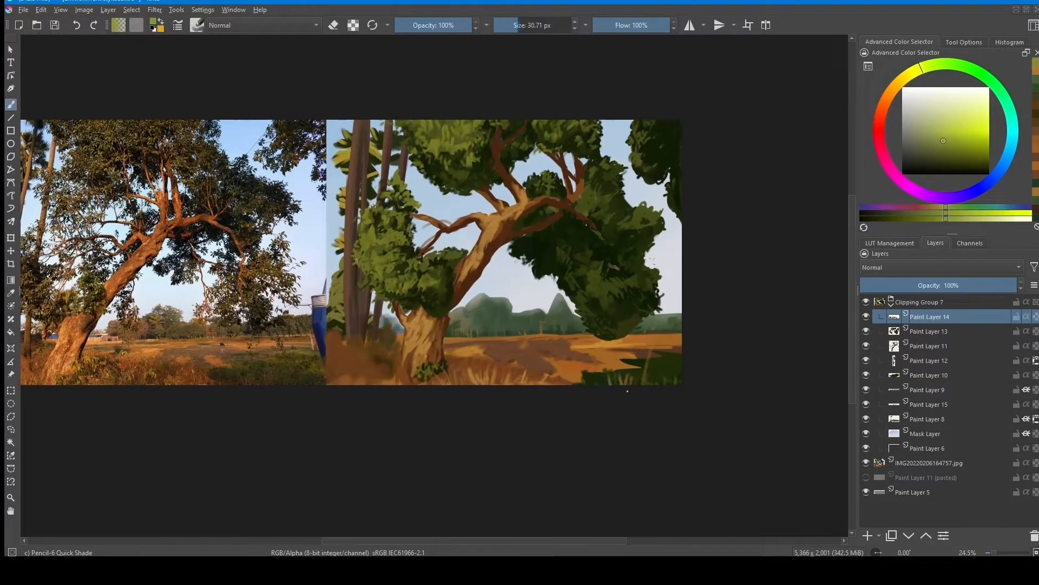
{"action": "left_click", "coordinate": [625, 360], "text": "ctrl"}
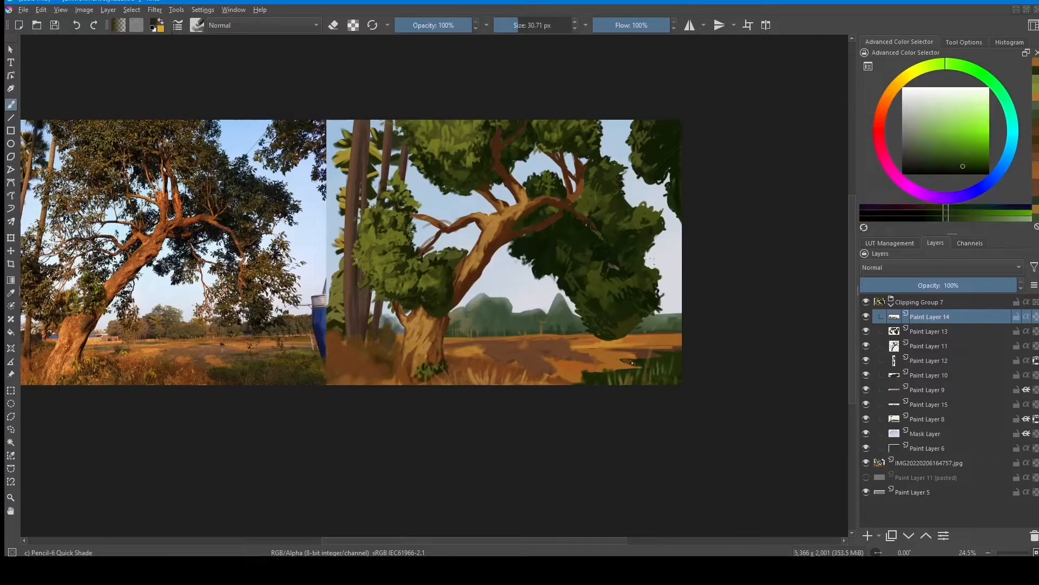
{"action": "key", "text": "slash"}
{"action": "left_click", "coordinate": [623, 358], "text": "ctrl"}
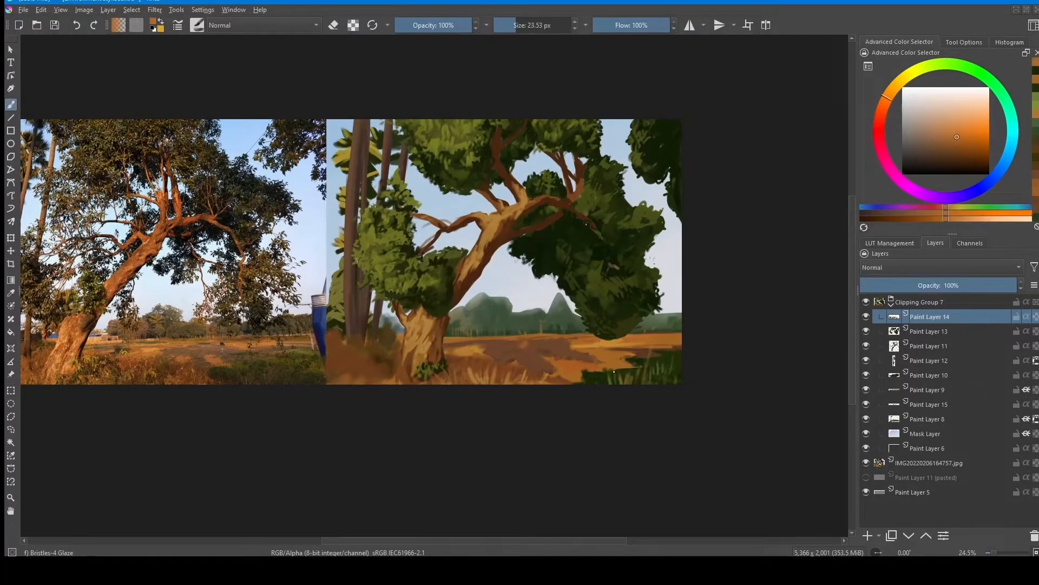
Step: Glaze the base of the tree trunk with sampled bark browns using Bristles-4 Glaze, working on Paint Layer 11
{"action": "left_click", "coordinate": [430, 370], "text": "ctrl"}
{"action": "left_click", "coordinate": [430, 370], "text": "ctrl"}
{"action": "left_click", "coordinate": [431, 363], "text": "ctrl"}
{"action": "left_click", "coordinate": [440, 324], "text": "ctrl"}
{"action": "left_click", "coordinate": [951, 346]}
{"action": "left_click", "coordinate": [437, 324], "text": "ctrl"}
{"action": "mouse_move", "coordinate": [437, 325]}
{"action": "left_mouse_down"}
{"action": "mouse_move", "coordinate": [429, 361]}
{"action": "mouse_move", "coordinate": [451, 350]}
{"action": "mouse_move", "coordinate": [425, 343]}
{"action": "left_mouse_up"}
{"action": "left_click", "coordinate": [443, 323], "text": "ctrl"}
{"action": "left_click", "coordinate": [422, 340], "text": "ctrl"}
{"action": "left_click", "coordinate": [431, 346], "text": "ctrl"}
{"action": "scroll", "coordinate": [541, 325], "scroll_direction": "down", "scroll_amount": 7}
{"action": "scroll", "coordinate": [551, 303], "scroll_direction": "up", "scroll_amount": 5}
{"action": "left_click", "coordinate": [561, 378], "text": "ctrl"}
Step: Add a new paint layer directly above Mask Layer and reselect Paint Layer 14
{"action": "left_click", "coordinate": [925, 434]}
{"action": "left_click", "coordinate": [867, 535]}
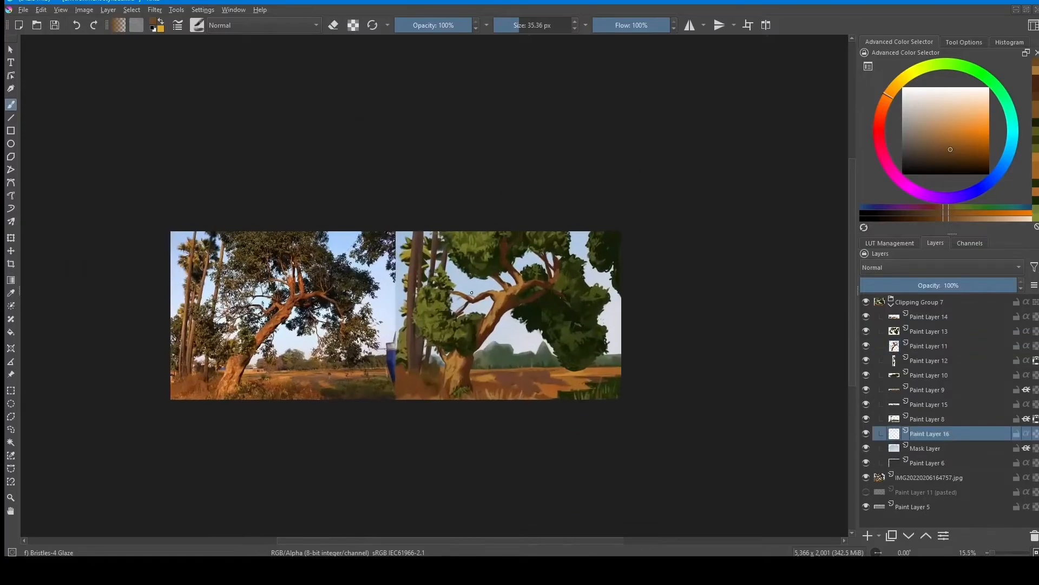
{"action": "left_click", "coordinate": [941, 320]}
{"action": "left_click", "coordinate": [931, 303]}
{"action": "left_click", "coordinate": [933, 317]}
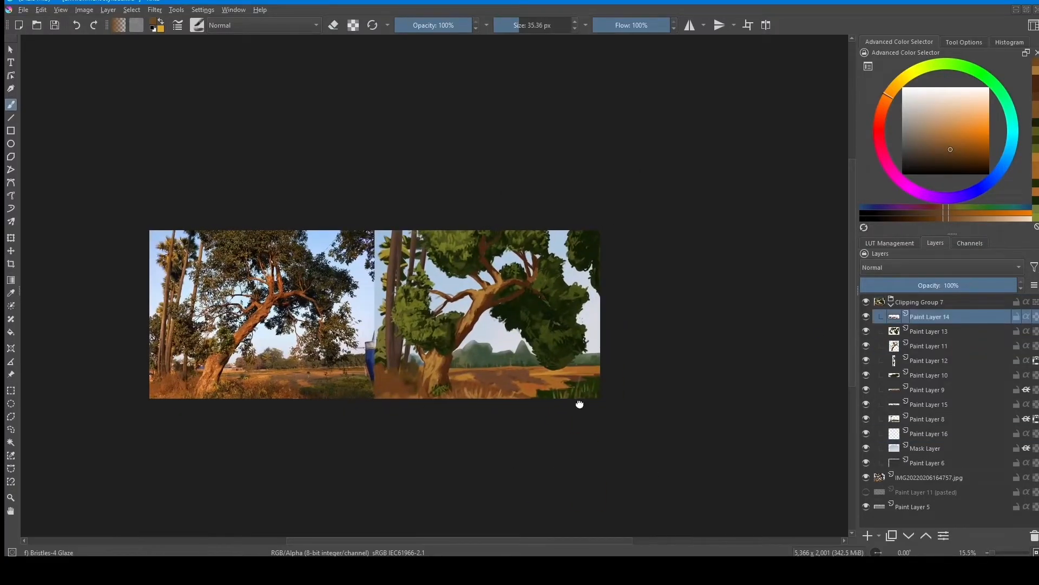
Step: Touch up the canopy's shadowed foliage around the main branches on Paint Layer 13 in sampled dark green at 35.36 px
{"action": "scroll", "coordinate": [526, 373], "scroll_direction": "up", "scroll_amount": 6}
{"action": "scroll", "coordinate": [630, 375], "scroll_direction": "down", "scroll_amount": 2}
{"action": "left_click", "coordinate": [931, 332]}
{"action": "scroll", "coordinate": [487, 330], "scroll_direction": "up", "scroll_amount": 3}
{"action": "left_click", "coordinate": [633, 314], "text": "ctrl"}
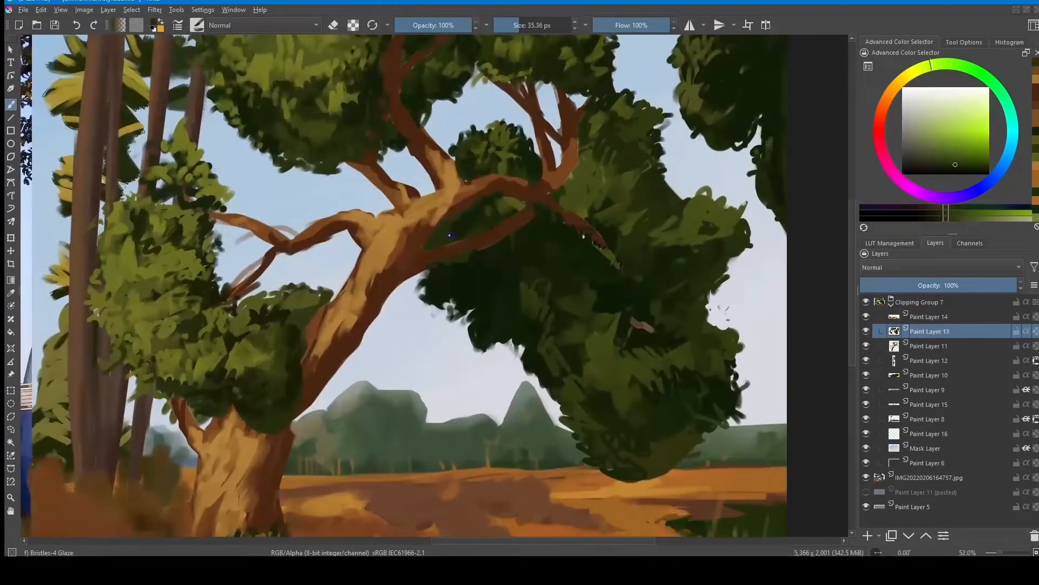
{"action": "scroll", "coordinate": [490, 340], "scroll_direction": "down", "scroll_amount": 5}
Step: Darken the shaded undersides of the main branches on Paint Layer 11 in sampled dark brown with Bristles-4 Glaze at 31.70 px
{"action": "left_click", "coordinate": [929, 346]}
{"action": "left_click_drag", "start_coordinate": [526, 382], "coordinate": [553, 373]}
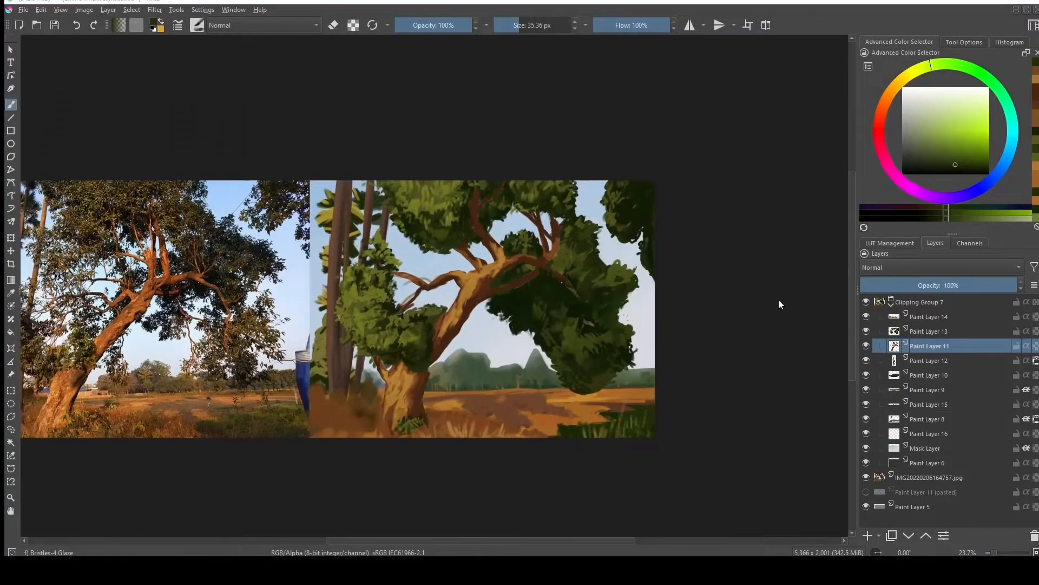
{"action": "left_click_drag", "start_coordinate": [507, 331], "coordinate": [543, 332]}
{"action": "left_click", "coordinate": [541, 290], "text": "ctrl"}
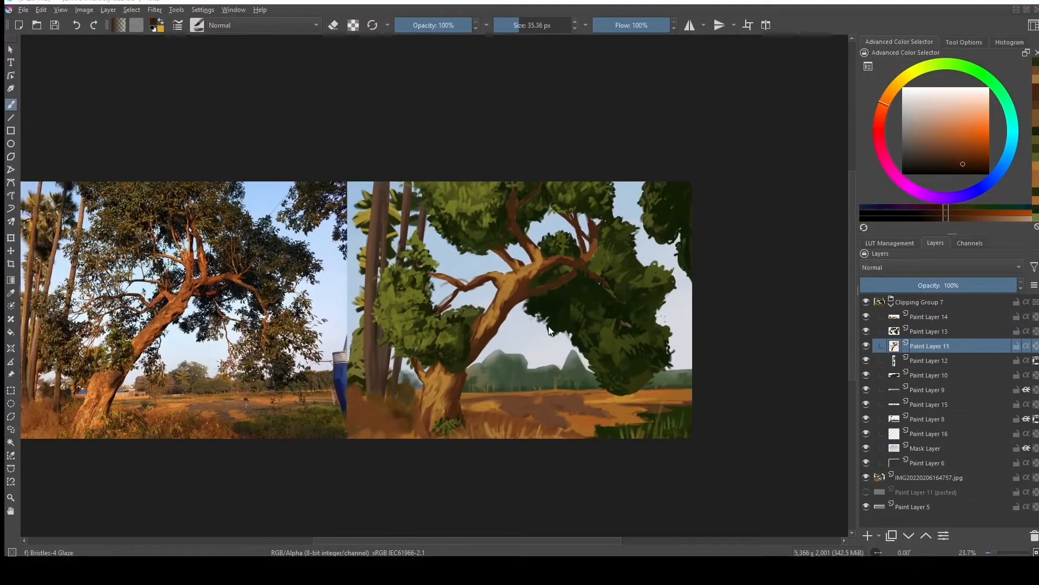
{"action": "left_click_drag", "start_coordinate": [538, 289], "coordinate": [543, 288]}
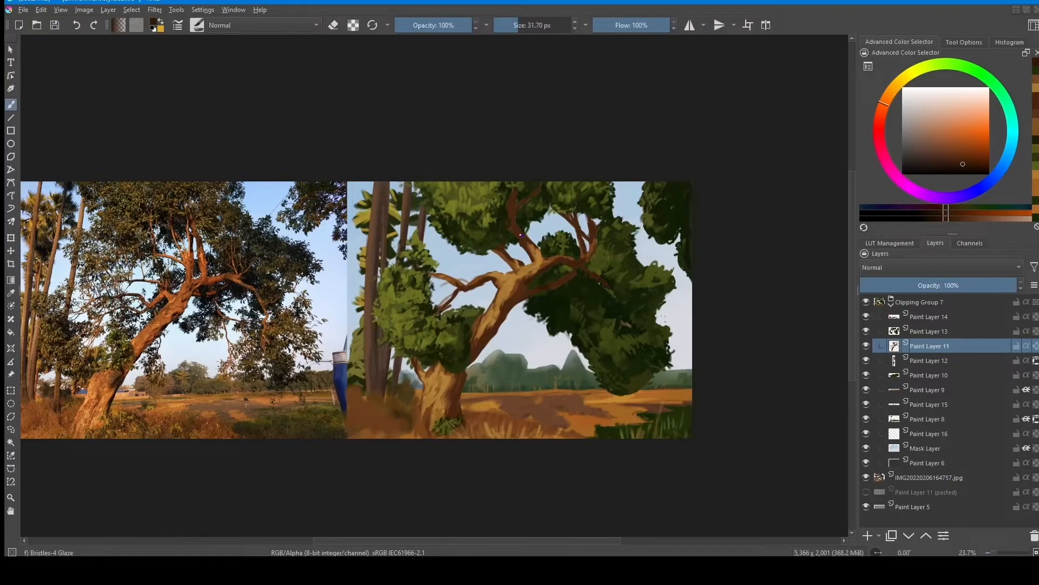
{"action": "left_click", "coordinate": [515, 25]}
{"action": "mouse_move", "coordinate": [544, 339]}
{"action": "left_mouse_down"}
{"action": "mouse_move", "coordinate": [539, 425]}
{"action": "mouse_move", "coordinate": [493, 267]}
{"action": "left_mouse_up"}
Step: Paint thin upper twigs on Paint Layer 14 in sampled light browns and trim them with the eraser at 14.25 px
{"action": "left_click", "coordinate": [930, 316]}
{"action": "left_click_drag", "start_coordinate": [563, 217], "coordinate": [569, 208]}
{"action": "left_click_drag", "start_coordinate": [574, 211], "coordinate": [535, 173]}
{"action": "left_click", "coordinate": [580, 214], "text": "ctrl"}
{"action": "left_click", "coordinate": [565, 204], "text": "ctrl"}
{"action": "left_click", "coordinate": [578, 213], "text": "ctrl"}
{"action": "left_click_drag", "start_coordinate": [603, 260], "coordinate": [602, 335]}
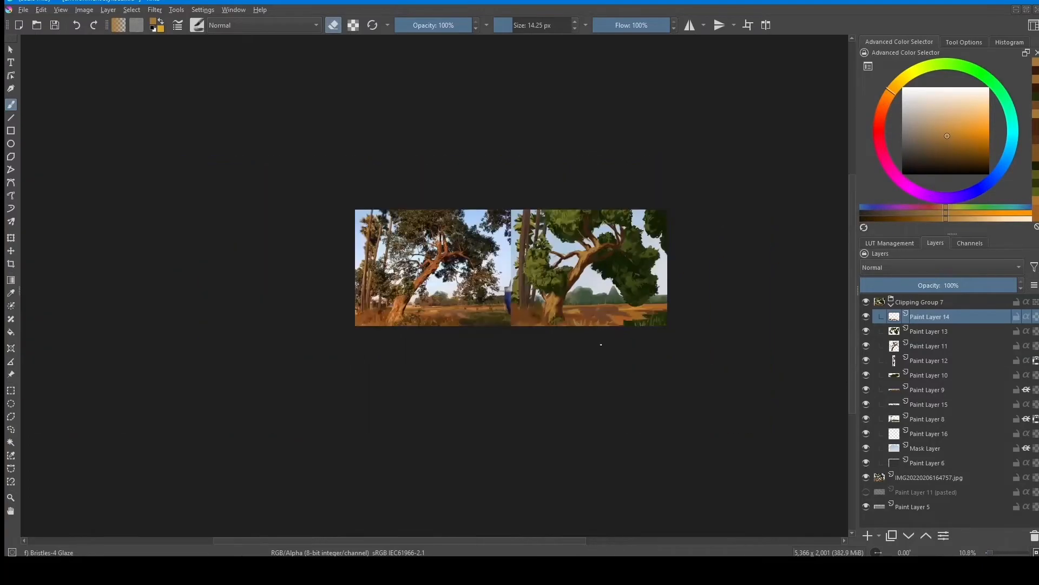
Step: Refine the thin branches around the trunk's fork on Paint Layer 14 with sampled light and dark bark browns
{"action": "left_click_drag", "start_coordinate": [589, 238], "coordinate": [590, 156]}
{"action": "left_click", "coordinate": [593, 233], "text": "ctrl"}
{"action": "left_click", "coordinate": [598, 235], "text": "ctrl"}
{"action": "left_click", "coordinate": [669, 217], "text": "ctrl"}
{"action": "left_click_drag", "start_coordinate": [668, 210], "coordinate": [671, 194]}
{"action": "left_click", "coordinate": [580, 256], "text": "ctrl"}
{"action": "mouse_move", "coordinate": [572, 253]}
{"action": "left_mouse_down"}
{"action": "mouse_move", "coordinate": [533, 241]}
{"action": "mouse_move", "coordinate": [604, 282]}
{"action": "mouse_move", "coordinate": [631, 424]}
{"action": "left_mouse_up"}
{"action": "left_click", "coordinate": [575, 252], "text": "ctrl"}
{"action": "left_click", "coordinate": [588, 259], "text": "ctrl"}
{"action": "left_click", "coordinate": [594, 266], "text": "ctrl"}
{"action": "left_click_drag", "start_coordinate": [604, 272], "coordinate": [605, 189]}
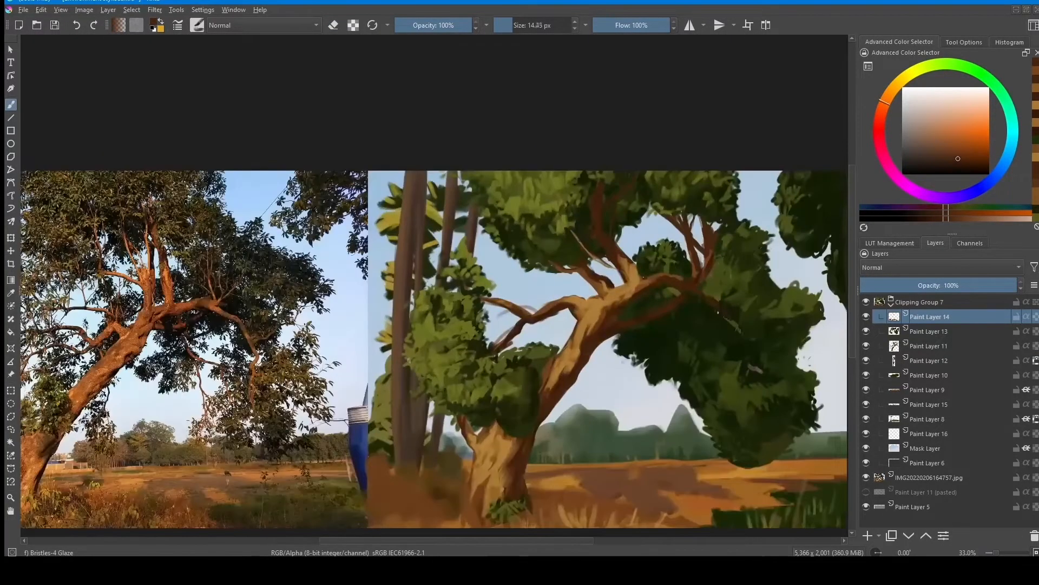
Step: Glaze sampled warm browns onto the upper limb above the trunk's fork with Bristles-4 Glaze
{"action": "left_click", "coordinate": [634, 259], "text": "ctrl"}
{"action": "left_click", "coordinate": [620, 262], "text": "ctrl"}
{"action": "left_click", "coordinate": [632, 266], "text": "ctrl"}
{"action": "mouse_move", "coordinate": [614, 264]}
{"action": "left_mouse_down"}
{"action": "mouse_move", "coordinate": [602, 259]}
{"action": "mouse_move", "coordinate": [640, 390]}
{"action": "left_mouse_up"}
Step: Mirror the canvas view and refine the main limb and trunk bark on Paint Layer 14 in sampled browns with Bristles-4 Glaze
{"action": "key", "text": "m"}
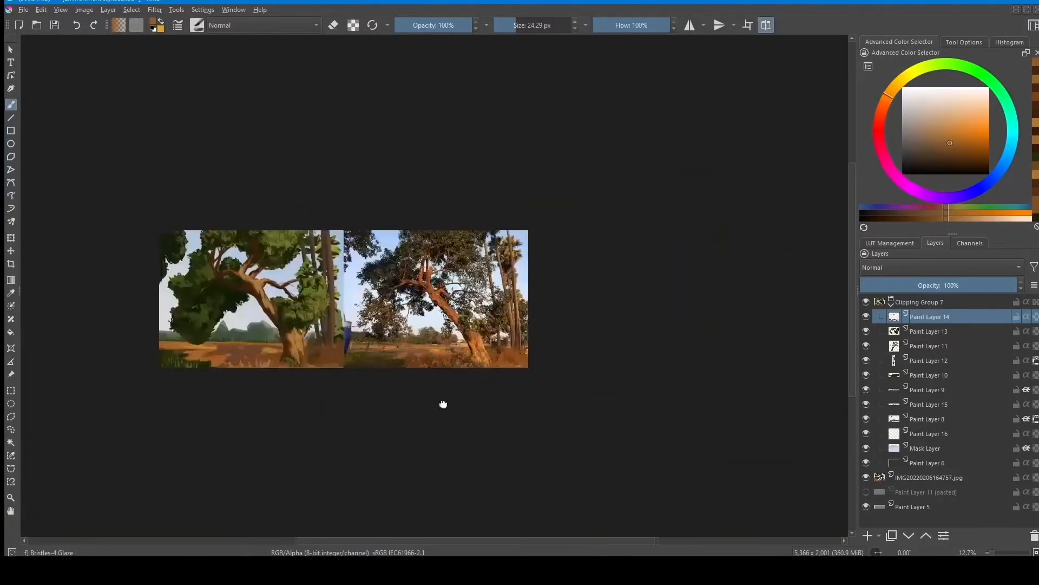
{"action": "left_click_drag", "start_coordinate": [429, 279], "coordinate": [429, 194]}
{"action": "left_click", "coordinate": [478, 269], "text": "ctrl"}
{"action": "mouse_move", "coordinate": [477, 269]}
{"action": "left_mouse_down"}
{"action": "mouse_move", "coordinate": [525, 282]}
{"action": "mouse_move", "coordinate": [554, 315]}
{"action": "mouse_move", "coordinate": [615, 447]}
{"action": "left_mouse_up"}
{"action": "left_click", "coordinate": [532, 301], "text": "ctrl"}
{"action": "left_click", "coordinate": [544, 299], "text": "ctrl"}
{"action": "left_click", "coordinate": [545, 323], "text": "ctrl"}
{"action": "left_click", "coordinate": [561, 315], "text": "ctrl"}
{"action": "left_click", "coordinate": [555, 331], "text": "ctrl"}
{"action": "left_click", "coordinate": [566, 325], "text": "ctrl"}
{"action": "left_click", "coordinate": [559, 336], "text": "ctrl"}
{"action": "left_click", "coordinate": [568, 336], "text": "ctrl"}
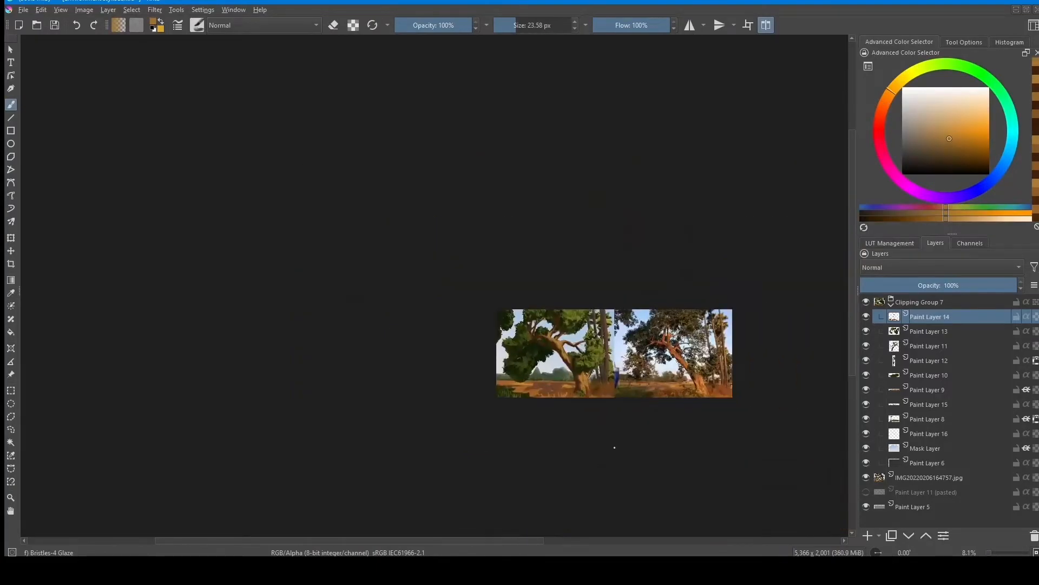
Step: Glaze broad sampled brown and orange tones over the dirt ground beside the grass patch with Bristles-4 Glaze at about 76–86 px
{"action": "left_click_drag", "start_coordinate": [594, 400], "coordinate": [498, 432]}
{"action": "left_click", "coordinate": [424, 358], "text": "ctrl"}
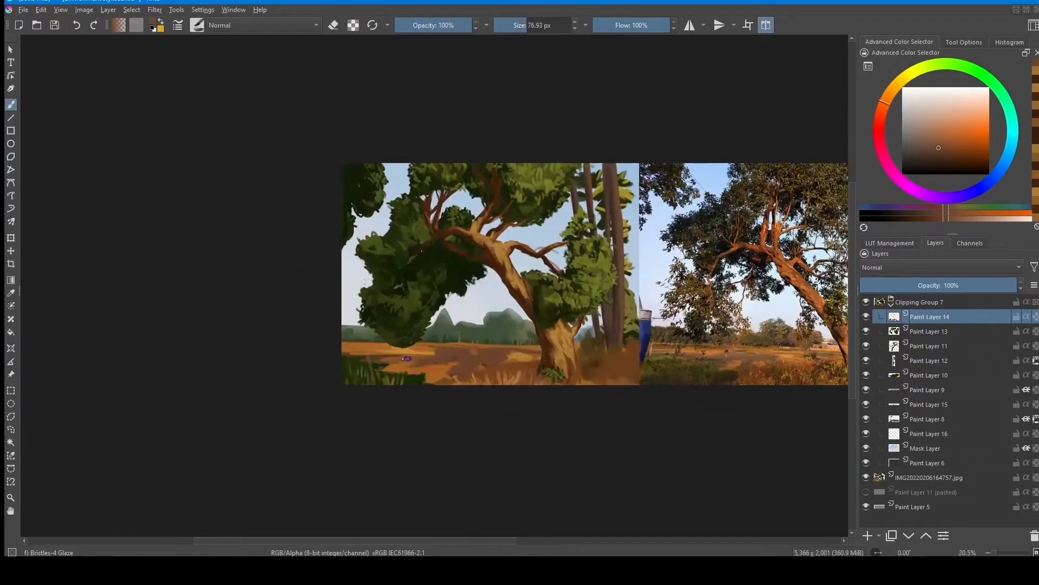
{"action": "left_click", "coordinate": [385, 330], "text": "ctrl"}
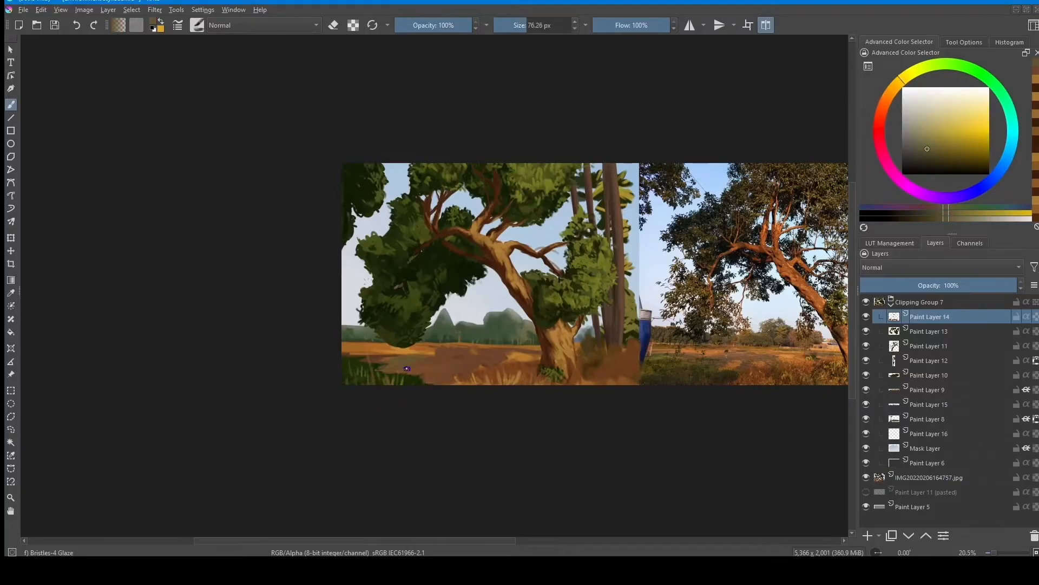
{"action": "left_click", "coordinate": [427, 374], "text": "ctrl"}
{"action": "mouse_move", "coordinate": [393, 364]}
{"action": "left_mouse_down"}
{"action": "mouse_move", "coordinate": [431, 368]}
{"action": "mouse_move", "coordinate": [409, 373]}
{"action": "mouse_move", "coordinate": [469, 362]}
{"action": "mouse_move", "coordinate": [433, 349]}
{"action": "mouse_move", "coordinate": [467, 353]}
{"action": "left_mouse_up"}
{"action": "left_click", "coordinate": [413, 354], "text": "ctrl"}
{"action": "left_click", "coordinate": [478, 347], "text": "ctrl"}
{"action": "left_click", "coordinate": [408, 352], "text": "ctrl"}
{"action": "left_click", "coordinate": [404, 364], "text": "ctrl"}
{"action": "left_click", "coordinate": [405, 344], "text": "ctrl"}
{"action": "left_click", "coordinate": [433, 347], "text": "ctrl"}
{"action": "scroll", "coordinate": [660, 389], "scroll_direction": "down", "scroll_amount": 2}
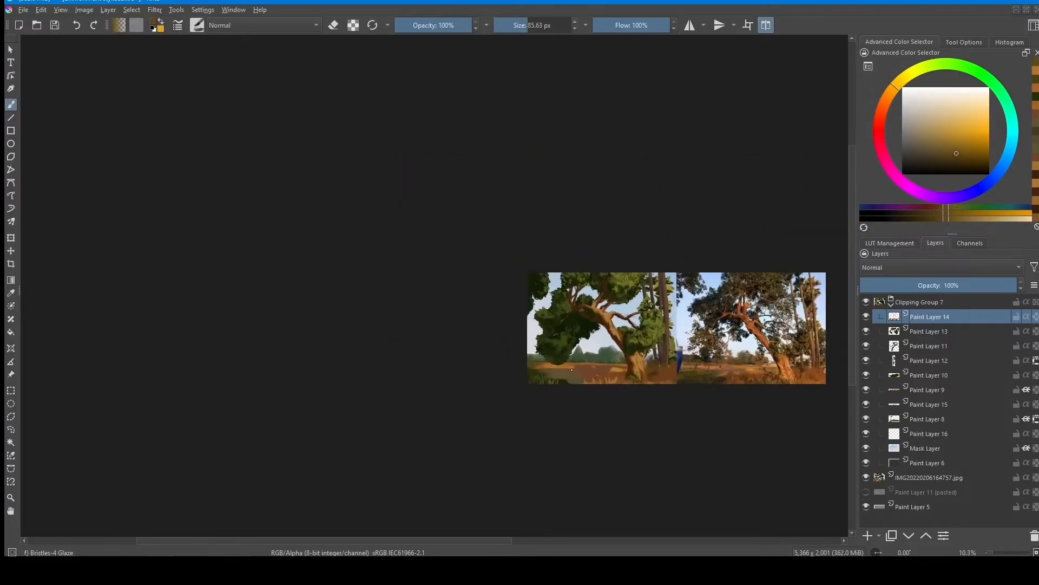
Step: Blend the foreground grass patch into the dirt with sampled dark green and brown using Bristles-4 Glaze at 85.63 px
{"action": "left_click", "coordinate": [605, 371], "text": "ctrl"}
{"action": "left_click", "coordinate": [565, 378], "text": "ctrl"}
{"action": "left_click_drag", "start_coordinate": [566, 377], "coordinate": [584, 374]}
{"action": "left_click", "coordinate": [553, 380], "text": "ctrl"}
{"action": "left_click_drag", "start_coordinate": [725, 493], "coordinate": [639, 485]}
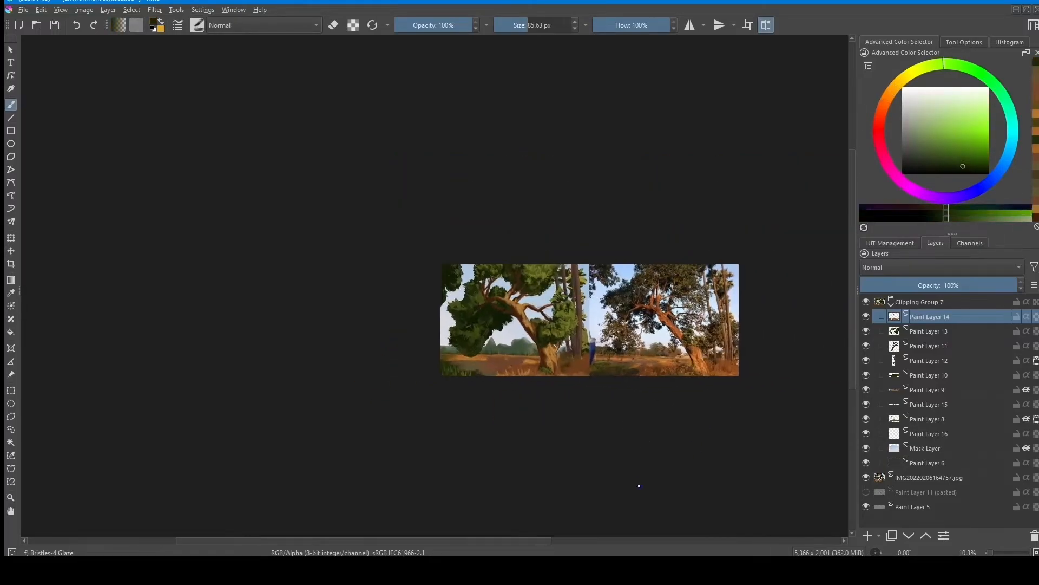
Step: Add small strokes in sampled ground tones between the grass and tree base with Bristles-4 Glaze at 20.19 px
{"action": "scroll", "coordinate": [622, 340], "scroll_direction": "up", "scroll_amount": 2}
{"action": "left_click", "coordinate": [523, 372], "text": "ctrl"}
{"action": "left_click", "coordinate": [522, 366], "text": "ctrl"}
{"action": "mouse_move", "coordinate": [523, 370]}
{"action": "left_mouse_down"}
{"action": "mouse_move", "coordinate": [527, 383]}
{"action": "mouse_move", "coordinate": [536, 373]}
{"action": "left_mouse_up"}
{"action": "left_click", "coordinate": [534, 372], "text": "ctrl"}
{"action": "left_click_drag", "start_coordinate": [542, 371], "coordinate": [554, 378]}
{"action": "scroll", "coordinate": [602, 418], "scroll_direction": "down", "scroll_amount": 4}
{"action": "scroll", "coordinate": [615, 386], "scroll_direction": "up", "scroll_amount": 3}
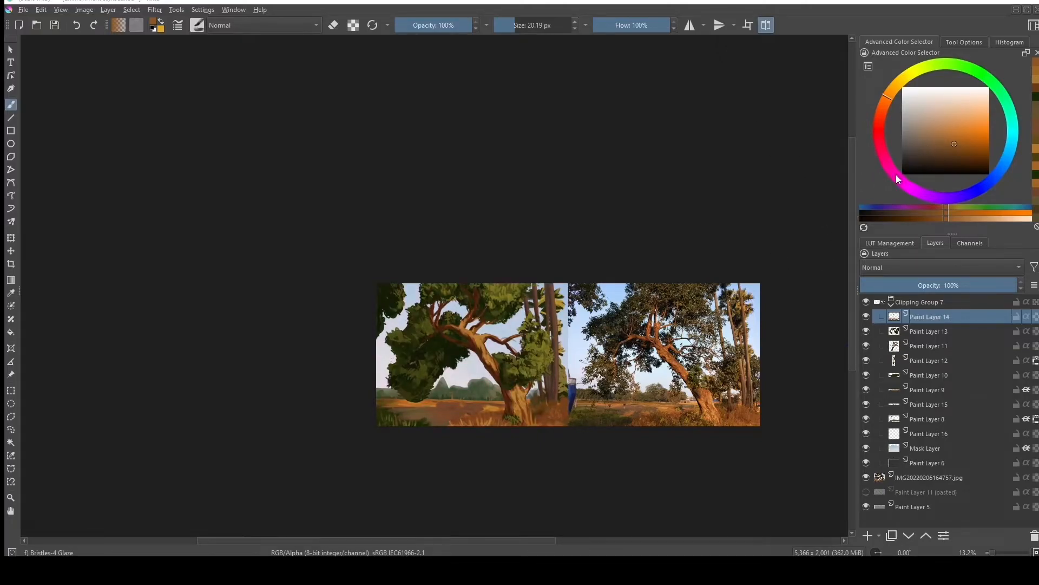
Step: Add a Color Adjustment filter layer above Paint Layer 14 and compare the painting with its visibility switched
{"action": "left_click", "coordinate": [944, 313]}
{"action": "left_click_drag", "start_coordinate": [614, 348], "coordinate": [555, 328]}
{"action": "scroll", "coordinate": [554, 329], "scroll_direction": "down", "scroll_amount": 5}
{"action": "scroll", "coordinate": [562, 358], "scroll_direction": "up", "scroll_amount": 7}
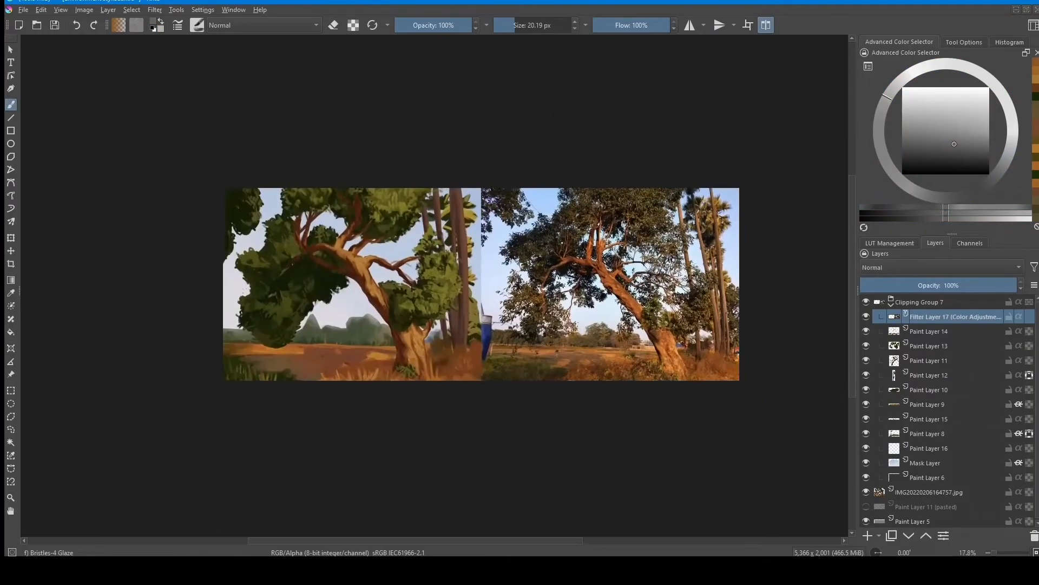
{"action": "left_click_drag", "start_coordinate": [505, 394], "coordinate": [535, 405]}
{"action": "left_click", "coordinate": [866, 317]}
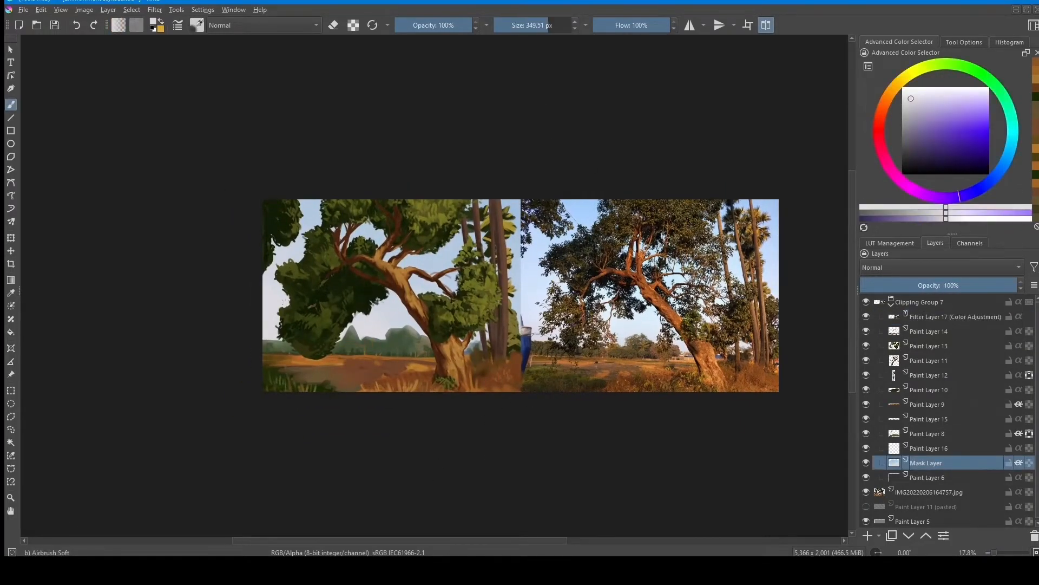
Step: Add a new paint layer above Mask Layer and airbrush a sampled pale blue into the sky with Airbrush Soft
{"action": "left_click_drag", "start_coordinate": [360, 294], "coordinate": [397, 299]}
{"action": "scroll", "coordinate": [382, 319], "scroll_direction": "down", "scroll_amount": 1}
{"action": "key", "text": "Insert"}
{"action": "left_click", "coordinate": [398, 301], "text": "ctrl"}
{"action": "left_click_drag", "start_coordinate": [396, 300], "coordinate": [430, 293]}
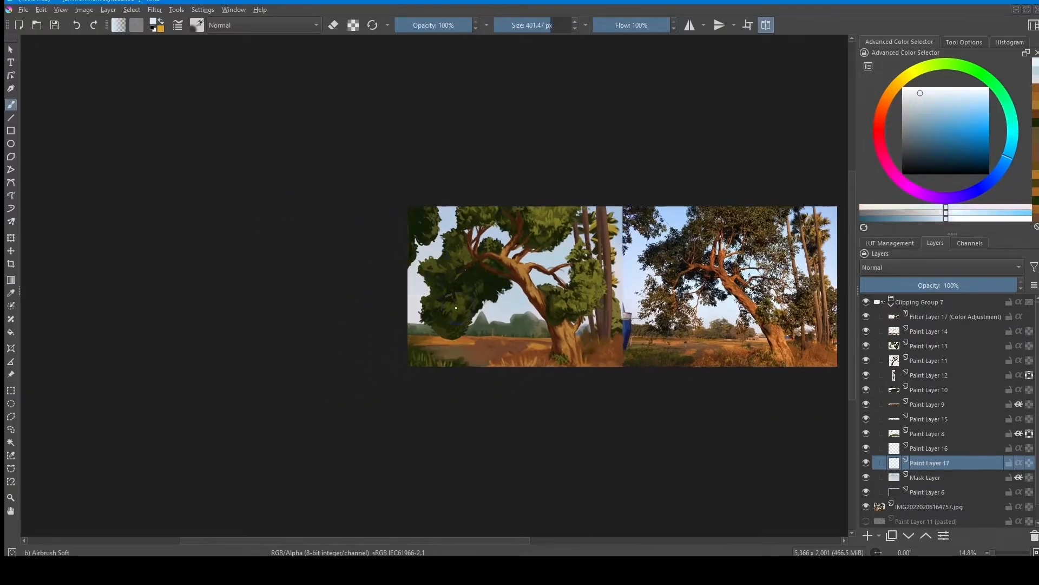
Step: Airbrush the sky gaps around the trunk and branches in sampled pale tones and return the canvas to its unmirrored view
{"action": "mouse_move", "coordinate": [515, 293]}
{"action": "left_mouse_down"}
{"action": "mouse_move", "coordinate": [528, 308]}
{"action": "mouse_move", "coordinate": [499, 310]}
{"action": "left_mouse_up"}
{"action": "left_click", "coordinate": [506, 303], "text": "ctrl"}
{"action": "left_click", "coordinate": [490, 311], "text": "ctrl"}
{"action": "left_click_drag", "start_coordinate": [549, 277], "coordinate": [557, 259]}
{"action": "left_click", "coordinate": [535, 259], "text": "ctrl"}
{"action": "left_click", "coordinate": [548, 257], "text": "ctrl"}
{"action": "scroll", "coordinate": [614, 250], "scroll_direction": "down", "scroll_amount": 4}
{"action": "key", "text": "m"}
{"action": "left_click_drag", "start_coordinate": [292, 279], "coordinate": [505, 301]}
{"action": "scroll", "coordinate": [505, 302], "scroll_direction": "up", "scroll_amount": 4}
Step: Paint soft pale clouds in the sky gaps between the branches and foliage on Paint Layer 17 with Airbrush Soft
{"action": "left_click", "coordinate": [499, 253], "text": "ctrl"}
{"action": "left_click_drag", "start_coordinate": [499, 254], "coordinate": [490, 249]}
{"action": "left_click", "coordinate": [494, 250], "text": "ctrl"}
{"action": "left_click", "coordinate": [498, 254], "text": "ctrl"}
{"action": "left_click", "coordinate": [526, 285], "text": "ctrl"}
{"action": "left_click_drag", "start_coordinate": [526, 285], "coordinate": [534, 296]}
{"action": "left_click_drag", "start_coordinate": [517, 292], "coordinate": [510, 303]}
{"action": "left_click", "coordinate": [587, 213], "text": "ctrl"}
{"action": "left_click_drag", "start_coordinate": [588, 213], "coordinate": [585, 216]}
{"action": "left_click", "coordinate": [590, 205], "text": "ctrl"}
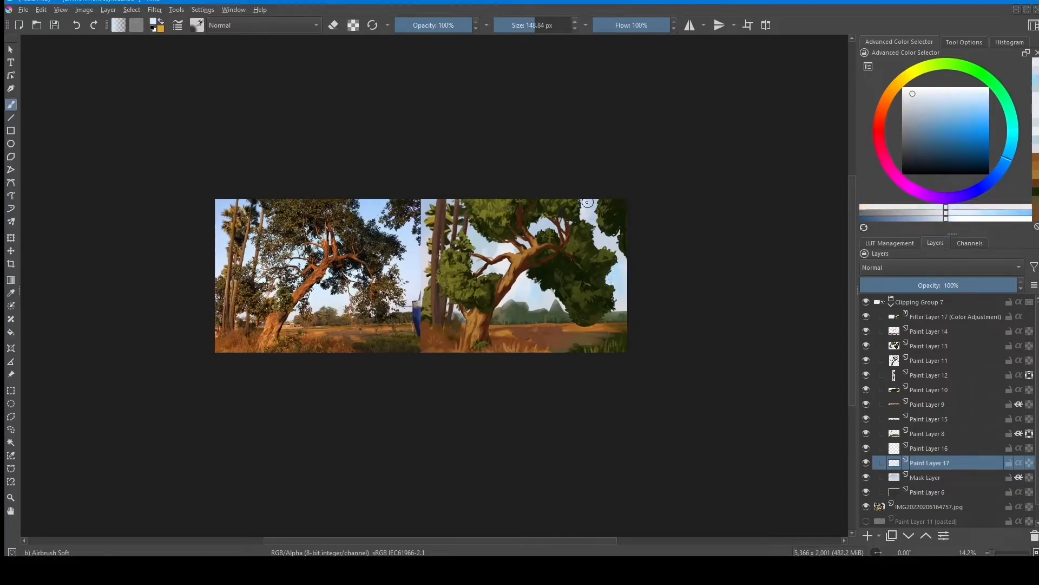
Step: Refine the pale cloud tones in the sky gaps on Paint Layer 17 with sampled colors and Airbrush Soft
{"action": "left_click", "coordinate": [541, 300], "text": "ctrl"}
{"action": "left_click", "coordinate": [571, 256], "text": "ctrl"}
{"action": "mouse_move", "coordinate": [572, 255]}
{"action": "left_mouse_down"}
{"action": "mouse_move", "coordinate": [543, 222]}
{"action": "mouse_move", "coordinate": [503, 250]}
{"action": "left_mouse_up"}
{"action": "left_click", "coordinate": [507, 247], "text": "ctrl"}
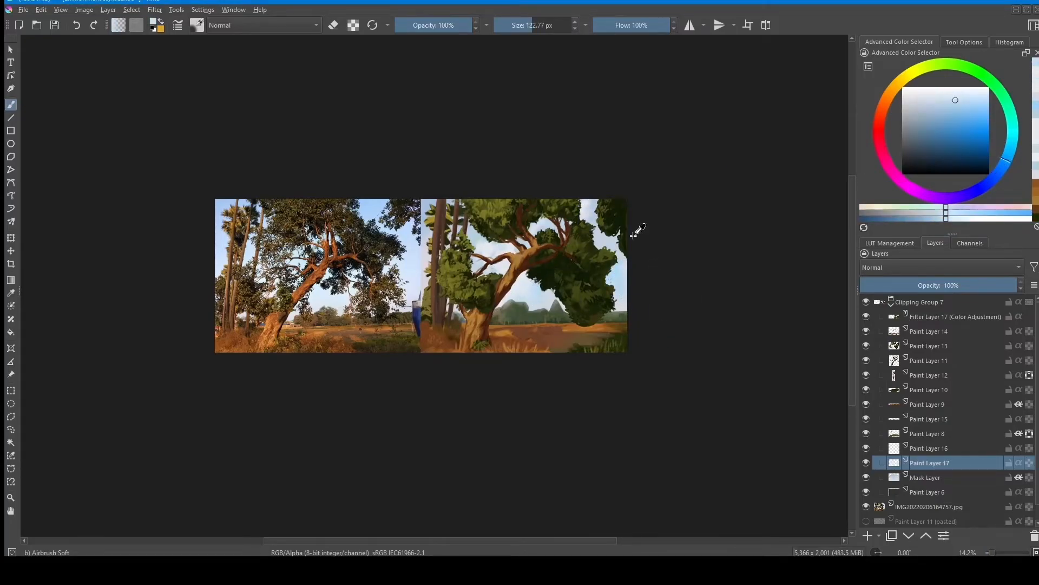
{"action": "scroll", "coordinate": [576, 326], "scroll_direction": "down", "scroll_amount": 4}
{"action": "scroll", "coordinate": [611, 291], "scroll_direction": "up", "scroll_amount": 3}
{"action": "left_click", "coordinate": [551, 331], "text": "ctrl"}
{"action": "left_click_drag", "start_coordinate": [547, 330], "coordinate": [560, 335]}
{"action": "left_click", "coordinate": [562, 331], "text": "ctrl"}
{"action": "scroll", "coordinate": [582, 329], "scroll_direction": "down", "scroll_amount": 5}
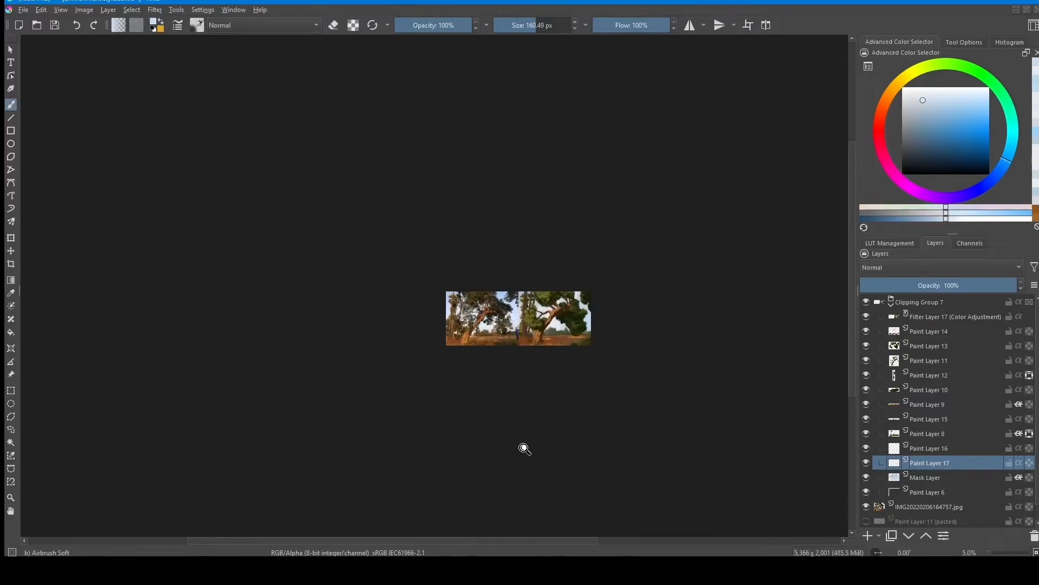
{"action": "scroll", "coordinate": [582, 329], "scroll_direction": "up", "scroll_amount": 5}
Step: Add a new paint layer above the Color Adjustment filter, airbrush sampled tones over the painting's lower areas and check the values in grayscale
{"action": "left_click", "coordinate": [955, 317]}
{"action": "left_click", "coordinate": [868, 535]}
{"action": "left_click", "coordinate": [606, 359], "text": "ctrl"}
{"action": "left_click_drag", "start_coordinate": [617, 360], "coordinate": [603, 367]}
{"action": "left_click", "coordinate": [618, 349], "text": "ctrl"}
{"action": "left_click", "coordinate": [602, 338], "text": "ctrl"}
{"action": "left_click_drag", "start_coordinate": [544, 355], "coordinate": [551, 363]}
{"action": "key", "text": "ctrl+y"}
{"action": "scroll", "coordinate": [611, 354], "scroll_direction": "down", "scroll_amount": 5}
{"action": "scroll", "coordinate": [612, 354], "scroll_direction": "up", "scroll_amount": 5}
{"action": "key", "text": "ctrl+y"}
Step: Airbrush sampled tones on Paint Layer 18 along the painting's right edge and across the horizon and ground
{"action": "scroll", "coordinate": [604, 298], "scroll_direction": "up", "scroll_amount": 2}
{"action": "left_click", "coordinate": [609, 291], "text": "ctrl"}
{"action": "left_click", "coordinate": [612, 279], "text": "ctrl"}
{"action": "left_click_drag", "start_coordinate": [621, 298], "coordinate": [613, 285]}
{"action": "left_click", "coordinate": [616, 303], "text": "ctrl"}
{"action": "left_click", "coordinate": [612, 281], "text": "ctrl"}
{"action": "left_click", "coordinate": [616, 305], "text": "ctrl"}
{"action": "left_click", "coordinate": [600, 338], "text": "ctrl"}
{"action": "mouse_move", "coordinate": [620, 345]}
{"action": "left_mouse_down"}
{"action": "mouse_move", "coordinate": [604, 382]}
{"action": "mouse_move", "coordinate": [606, 353]}
{"action": "left_mouse_up"}
{"action": "left_click", "coordinate": [536, 357], "text": "ctrl"}
{"action": "left_click_drag", "start_coordinate": [533, 358], "coordinate": [536, 365]}
{"action": "left_click", "coordinate": [550, 366], "text": "ctrl"}
{"action": "left_click", "coordinate": [616, 319], "text": "ctrl"}
{"action": "left_click_drag", "start_coordinate": [619, 311], "coordinate": [617, 331]}
Step: Airbrush a sampled pale blue haze into the sky near the right foliage on Paint Layer 16 and compare the image in grayscale
{"action": "left_click", "coordinate": [929, 463]}
{"action": "left_click", "coordinate": [929, 316]}
{"action": "key", "text": "slash"}
{"action": "left_click", "coordinate": [595, 304], "text": "ctrl"}
{"action": "left_click", "coordinate": [597, 302], "text": "ctrl"}
{"action": "key", "text": "slash"}
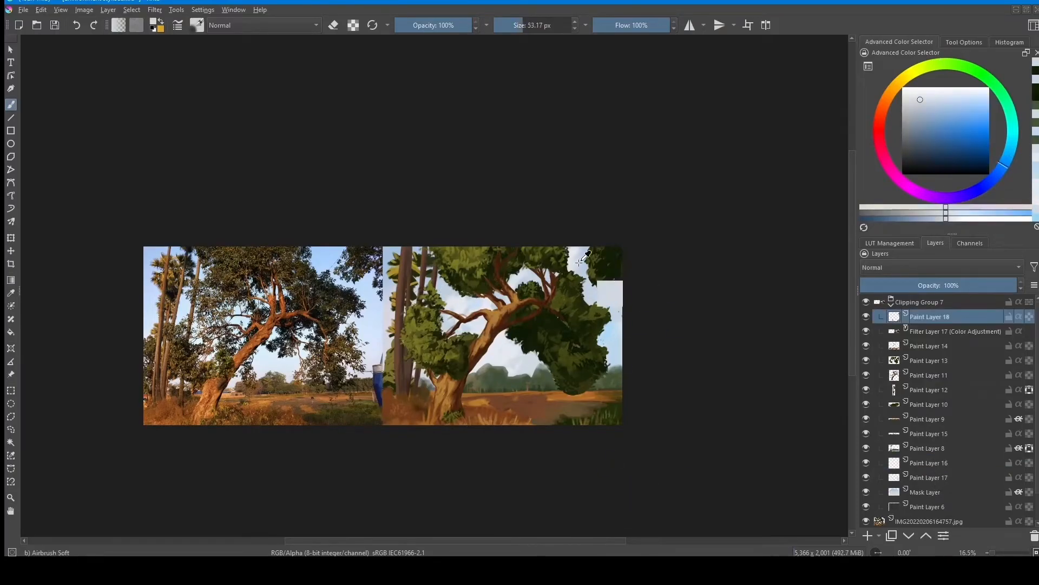
{"action": "left_click", "coordinate": [944, 464]}
{"action": "left_click", "coordinate": [613, 346], "text": "ctrl"}
{"action": "left_click_drag", "start_coordinate": [616, 339], "coordinate": [617, 357]}
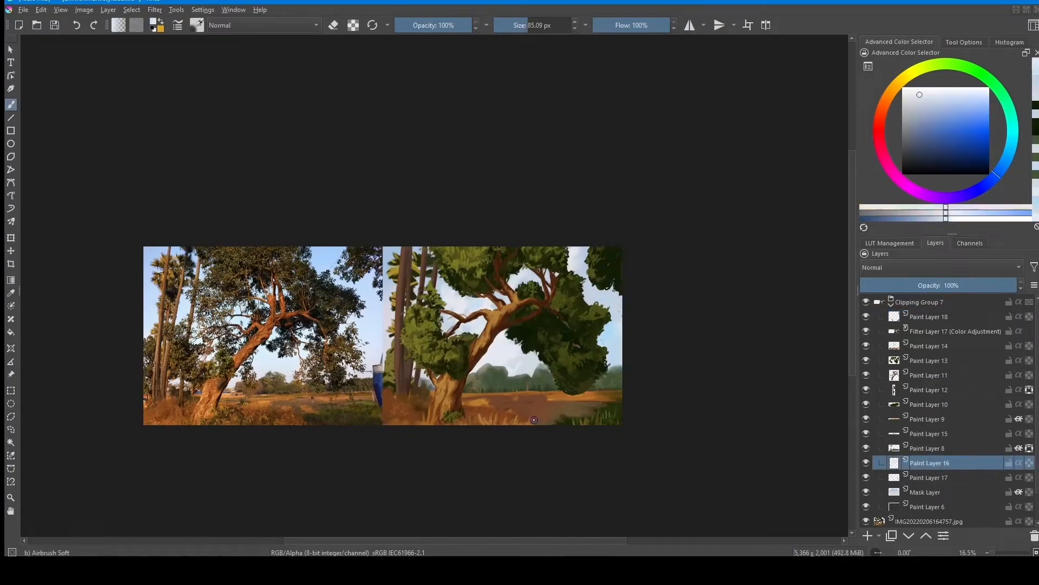
{"action": "left_click_drag", "start_coordinate": [582, 393], "coordinate": [583, 420]}
{"action": "key", "text": "ctrl+y"}
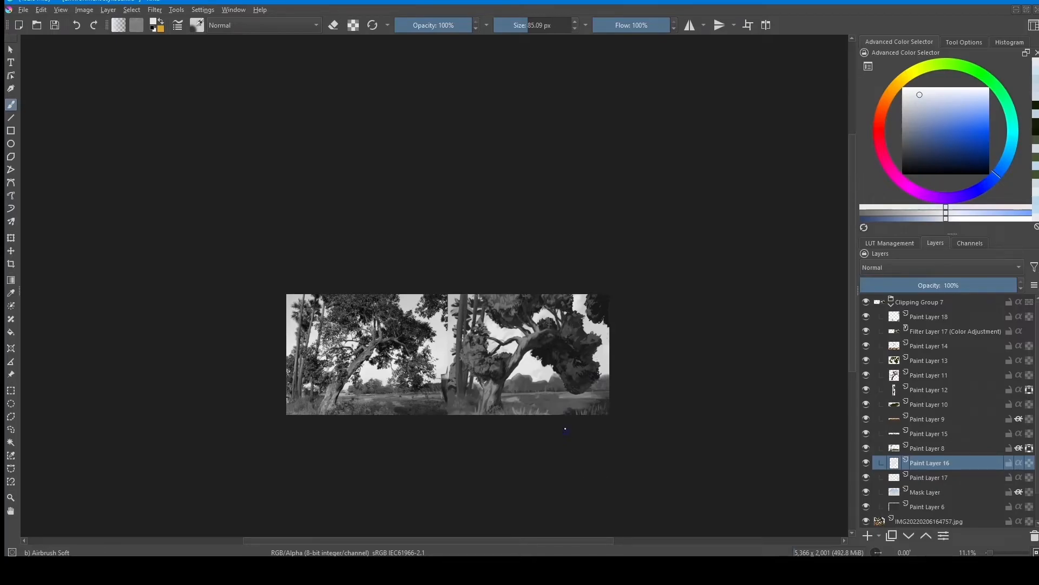
Step: Add a new paint layer above Paint Layer 18
{"action": "left_click", "coordinate": [929, 316]}
{"action": "left_click", "coordinate": [868, 536]}
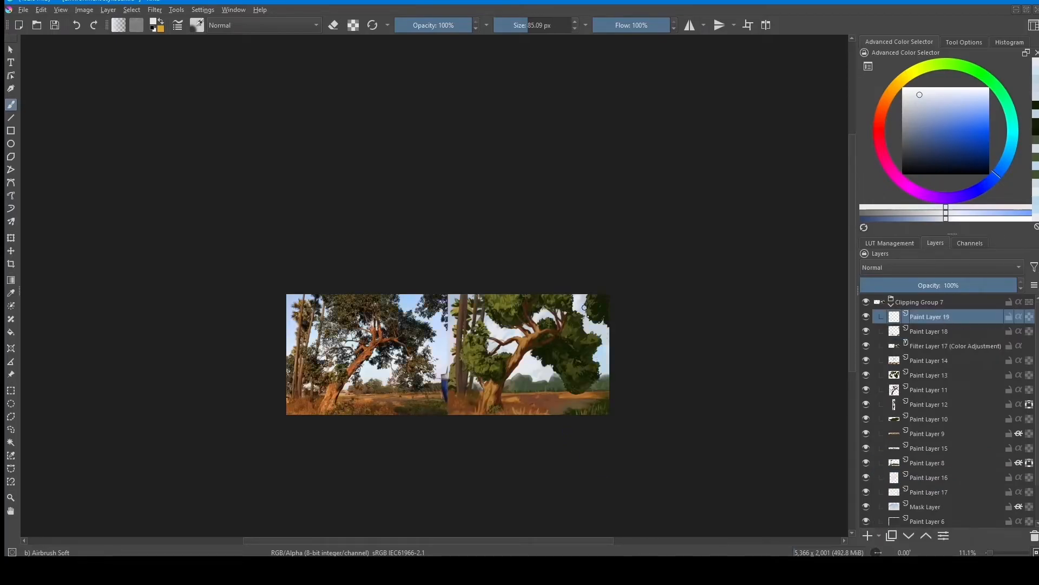
{"action": "left_click_drag", "start_coordinate": [576, 292], "coordinate": [599, 443]}
{"action": "key", "text": "ctrl+z"}
{"action": "key", "text": "ctrl+z"}
{"action": "left_click_drag", "start_coordinate": [583, 295], "coordinate": [590, 414]}
{"action": "mouse_move", "coordinate": [590, 346]}
{"action": "left_mouse_down"}
{"action": "mouse_move", "coordinate": [584, 424]}
{"action": "mouse_move", "coordinate": [611, 346]}
{"action": "left_mouse_up"}
{"action": "key", "text": "ctrl+z"}
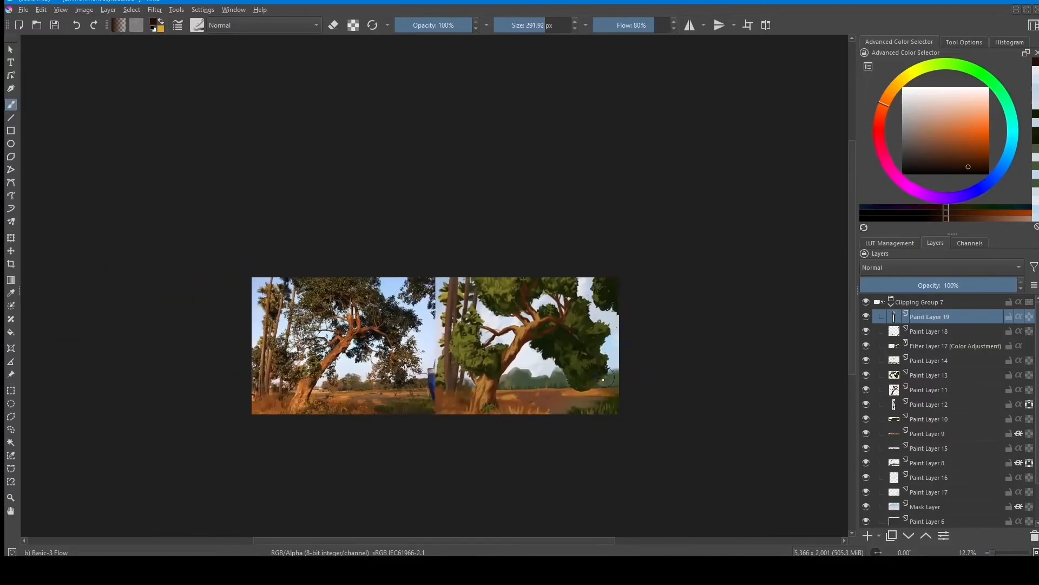
{"action": "left_click_drag", "start_coordinate": [602, 439], "coordinate": [588, 276]}
{"action": "left_click_drag", "start_coordinate": [604, 279], "coordinate": [614, 415]}
{"action": "mouse_move", "coordinate": [628, 332]}
{"action": "left_mouse_down"}
{"action": "mouse_move", "coordinate": [606, 410]}
{"action": "mouse_move", "coordinate": [636, 329]}
{"action": "mouse_move", "coordinate": [590, 424]}
{"action": "left_mouse_up"}
{"action": "key", "text": "ctrl+z"}
{"action": "key", "text": "ctrl+z"}
{"action": "key", "text": "ctrl+z"}
{"action": "mouse_move", "coordinate": [619, 384]}
{"action": "left_mouse_down"}
{"action": "mouse_move", "coordinate": [593, 490]}
{"action": "mouse_move", "coordinate": [632, 349]}
{"action": "left_mouse_up"}
{"action": "key", "text": "ctrl+z"}
{"action": "scroll", "coordinate": [623, 397], "scroll_direction": "down", "scroll_amount": 2}
{"action": "left_click_drag", "start_coordinate": [593, 434], "coordinate": [623, 325]}
{"action": "key", "text": "ctrl+z"}
{"action": "key", "text": "ctrl+z"}
{"action": "key", "text": "ctrl+z"}
Step: Block in a large dark brown foreground trunk at the painting's right edge with Basic-3 Flow and shade it with a darker brown
{"action": "left_click_drag", "start_coordinate": [595, 434], "coordinate": [623, 324]}
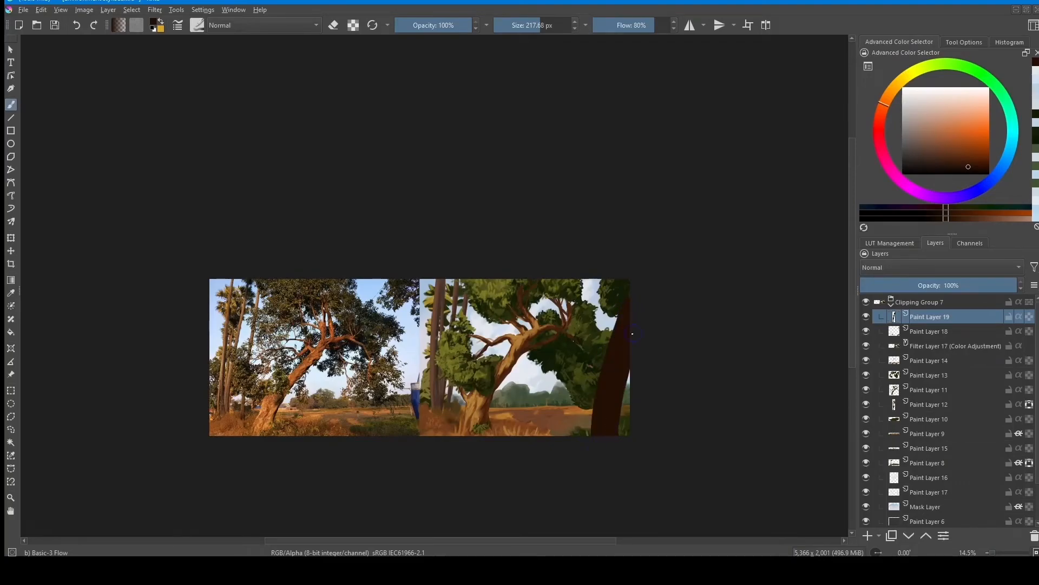
{"action": "scroll", "coordinate": [639, 401], "scroll_direction": "down", "scroll_amount": 3}
{"action": "scroll", "coordinate": [635, 414], "scroll_direction": "up", "scroll_amount": 4}
{"action": "left_click", "coordinate": [970, 169]}
{"action": "left_click_drag", "start_coordinate": [615, 446], "coordinate": [563, 445]}
{"action": "left_click_drag", "start_coordinate": [635, 379], "coordinate": [624, 421]}
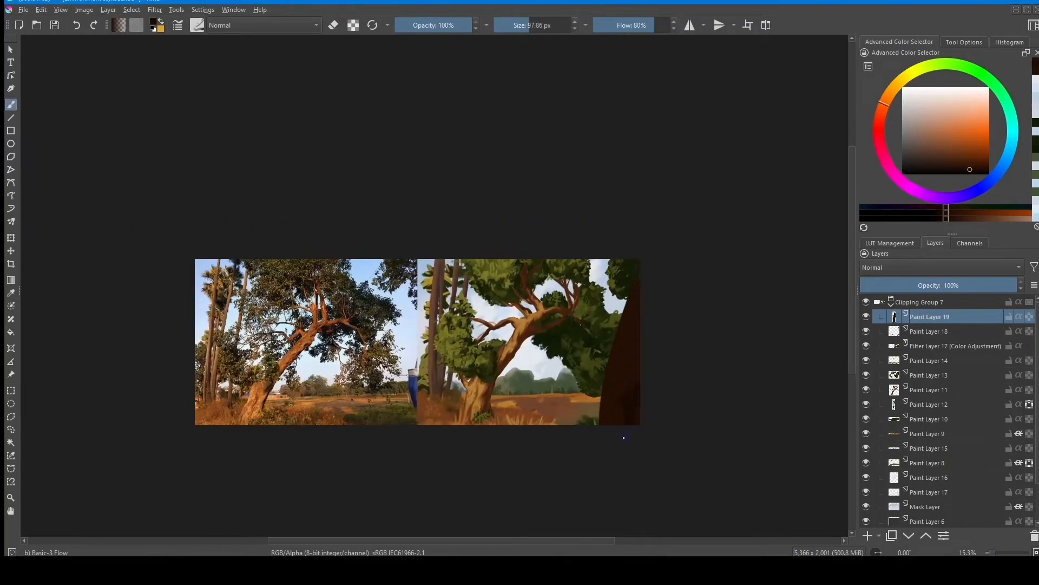
{"action": "left_click_drag", "start_coordinate": [629, 373], "coordinate": [603, 430]}
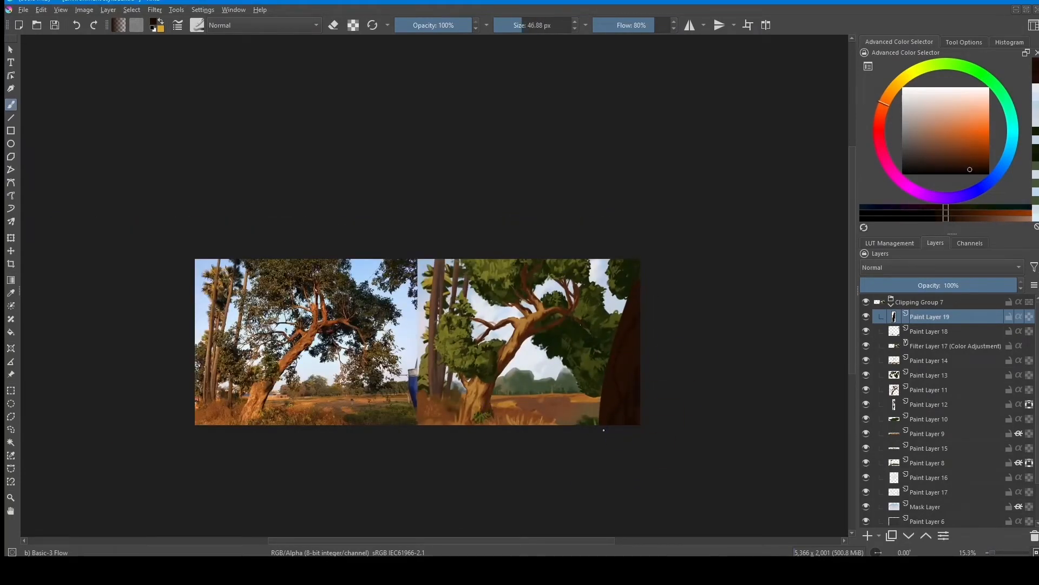
Step: Darken the foreground trunk's edge with a sampled brown and add bark texture using the Bristles-4 Glaze brush
{"action": "left_click", "coordinate": [632, 296], "text": "ctrl"}
{"action": "left_click_drag", "start_coordinate": [631, 303], "coordinate": [599, 433]}
{"action": "left_click", "coordinate": [330, 143]}
{"action": "left_click_drag", "start_coordinate": [631, 388], "coordinate": [626, 368]}
{"action": "left_click", "coordinate": [625, 368], "text": "ctrl"}
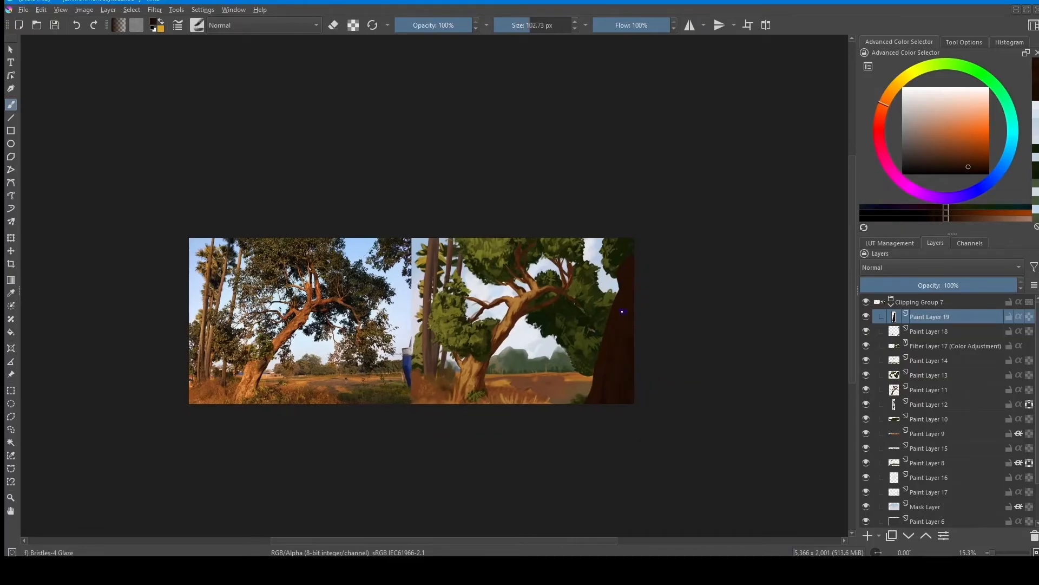
{"action": "scroll", "coordinate": [607, 335], "scroll_direction": "down", "scroll_amount": 2}
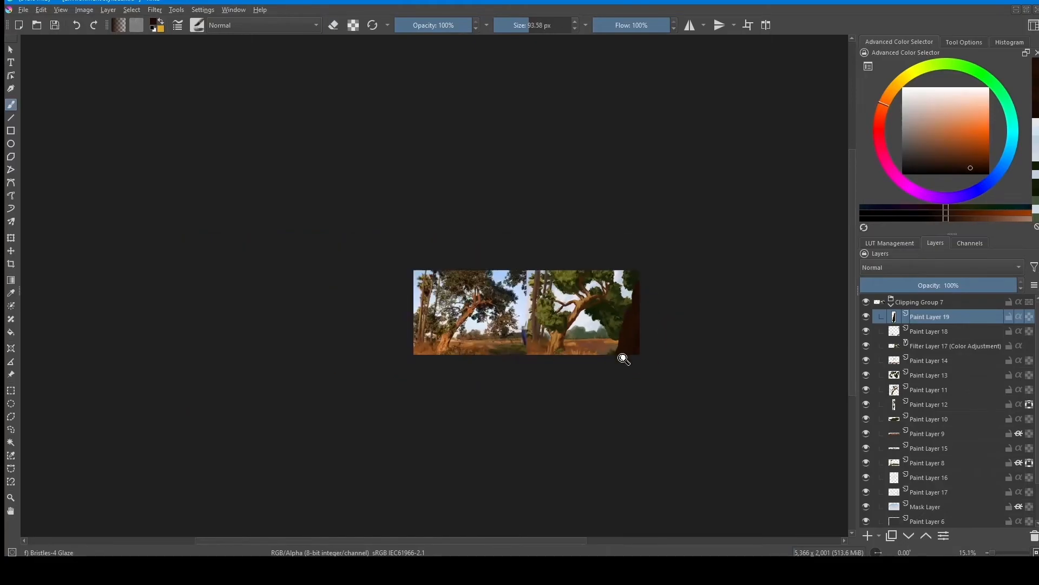
{"action": "scroll", "coordinate": [595, 379], "scroll_direction": "up", "scroll_amount": 4}
{"action": "key", "text": "e"}
{"action": "left_click", "coordinate": [625, 367], "text": "ctrl"}
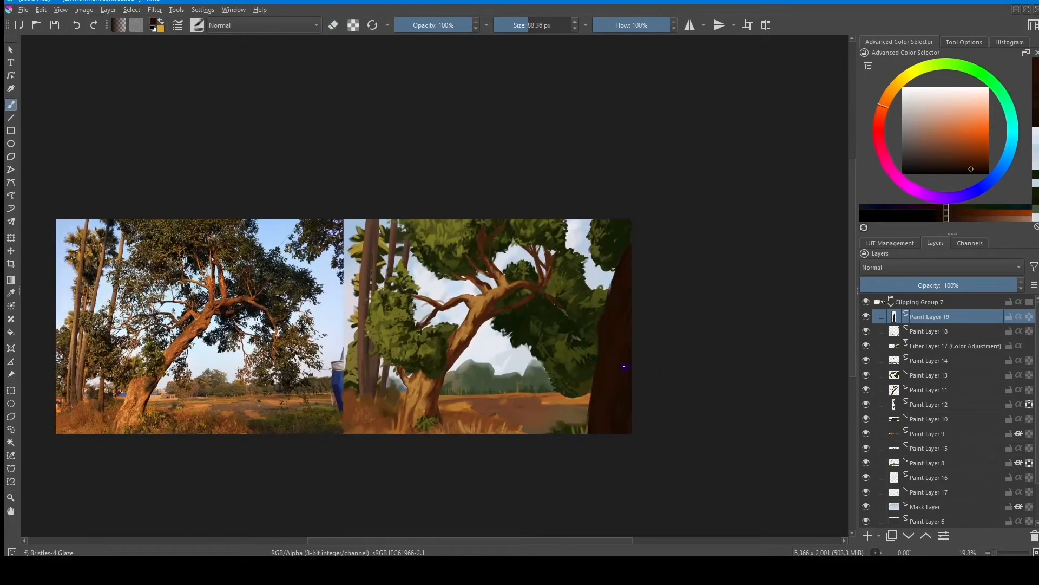
Step: Work sampled browns into the foreground trunk's upper part, undo the excess strokes and mirror the canvas view
{"action": "scroll", "coordinate": [608, 363], "scroll_direction": "down", "scroll_amount": 2}
{"action": "scroll", "coordinate": [608, 363], "scroll_direction": "up", "scroll_amount": 1}
{"action": "left_click", "coordinate": [629, 326], "text": "ctrl"}
{"action": "scroll", "coordinate": [646, 325], "scroll_direction": "down", "scroll_amount": 2}
{"action": "scroll", "coordinate": [634, 331], "scroll_direction": "up", "scroll_amount": 1}
{"action": "left_click", "coordinate": [627, 311], "text": "ctrl"}
{"action": "left_click_drag", "start_coordinate": [622, 295], "coordinate": [634, 295]}
{"action": "mouse_move", "coordinate": [625, 295]}
{"action": "left_mouse_down"}
{"action": "mouse_move", "coordinate": [567, 246]}
{"action": "mouse_move", "coordinate": [616, 289]}
{"action": "left_mouse_up"}
{"action": "key", "text": "ctrl+z"}
{"action": "scroll", "coordinate": [659, 277], "scroll_direction": "down", "scroll_amount": 3}
{"action": "scroll", "coordinate": [656, 319], "scroll_direction": "up", "scroll_amount": 1}
{"action": "scroll", "coordinate": [656, 385], "scroll_direction": "down", "scroll_amount": 2}
{"action": "key", "text": "m"}
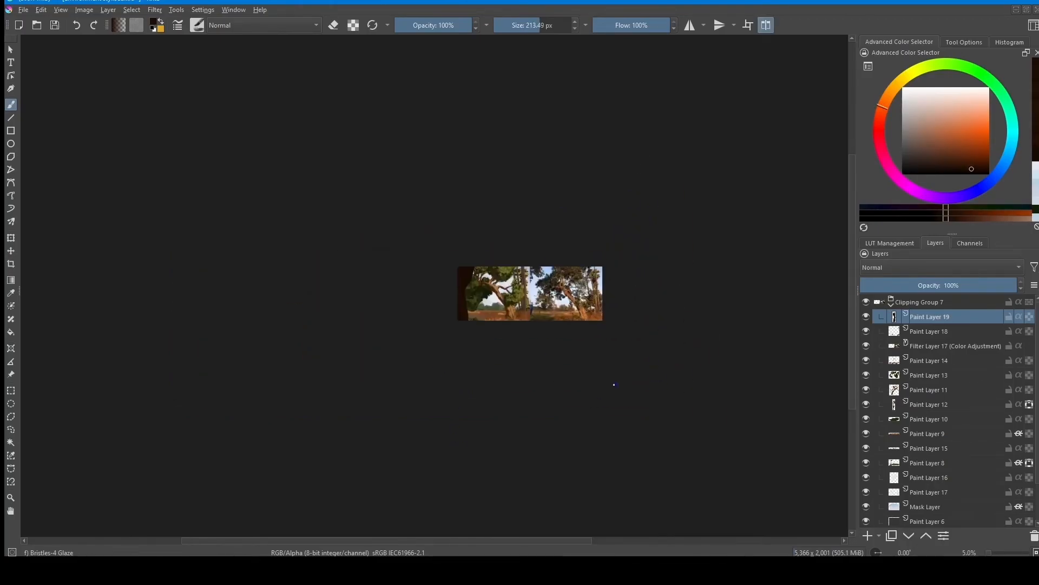
{"action": "key", "text": "ctrl+z"}
Step: Shade the foreground trunk's bark with sampled dark browns in the mirrored view using Bristles-4 Glaze
{"action": "scroll", "coordinate": [512, 420], "scroll_direction": "up", "scroll_amount": 2}
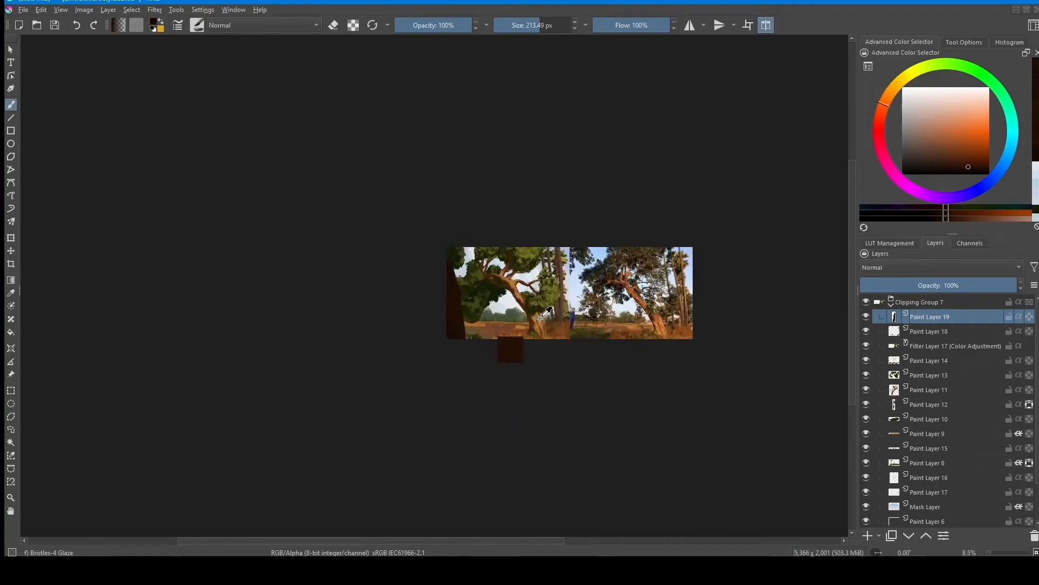
{"action": "left_click", "coordinate": [538, 325], "text": "ctrl"}
{"action": "left_click_drag", "start_coordinate": [444, 306], "coordinate": [440, 306]}
{"action": "left_click", "coordinate": [448, 272], "text": "ctrl"}
{"action": "scroll", "coordinate": [531, 276], "scroll_direction": "down", "scroll_amount": 1}
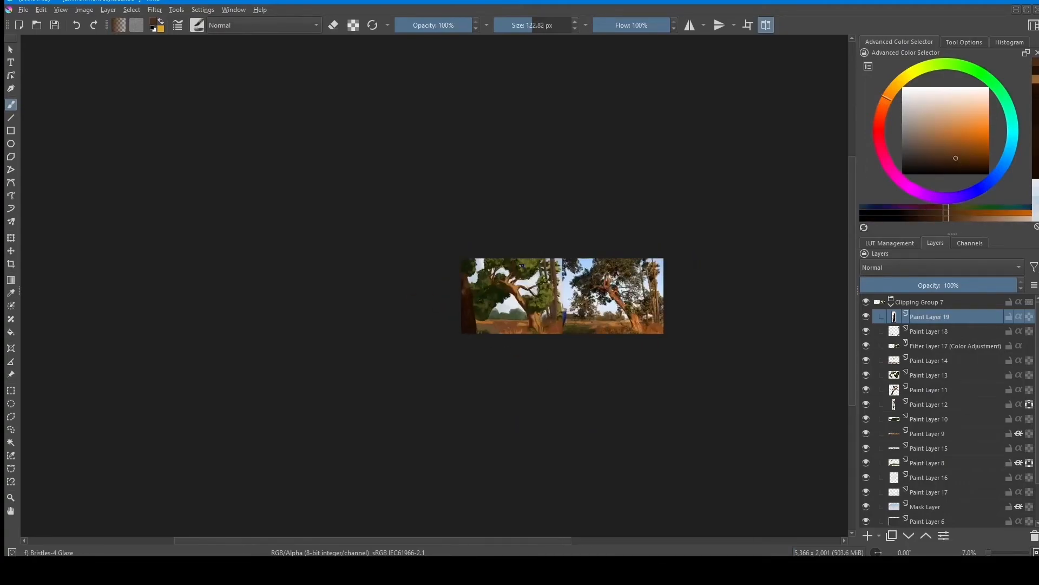
{"action": "left_click", "coordinate": [465, 276], "text": "ctrl"}
{"action": "scroll", "coordinate": [588, 332], "scroll_direction": "up", "scroll_amount": 3}
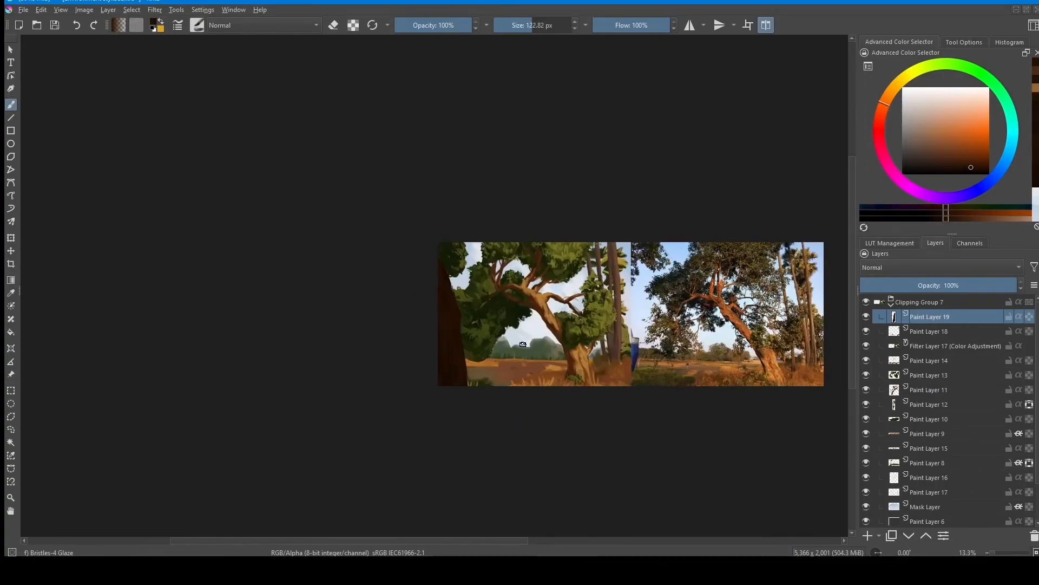
{"action": "scroll", "coordinate": [460, 304], "scroll_direction": "up", "scroll_amount": 2}
{"action": "left_click", "coordinate": [456, 295], "text": "ctrl"}
{"action": "left_click", "coordinate": [458, 349], "text": "ctrl"}
{"action": "left_click_drag", "start_coordinate": [443, 314], "coordinate": [441, 359]}
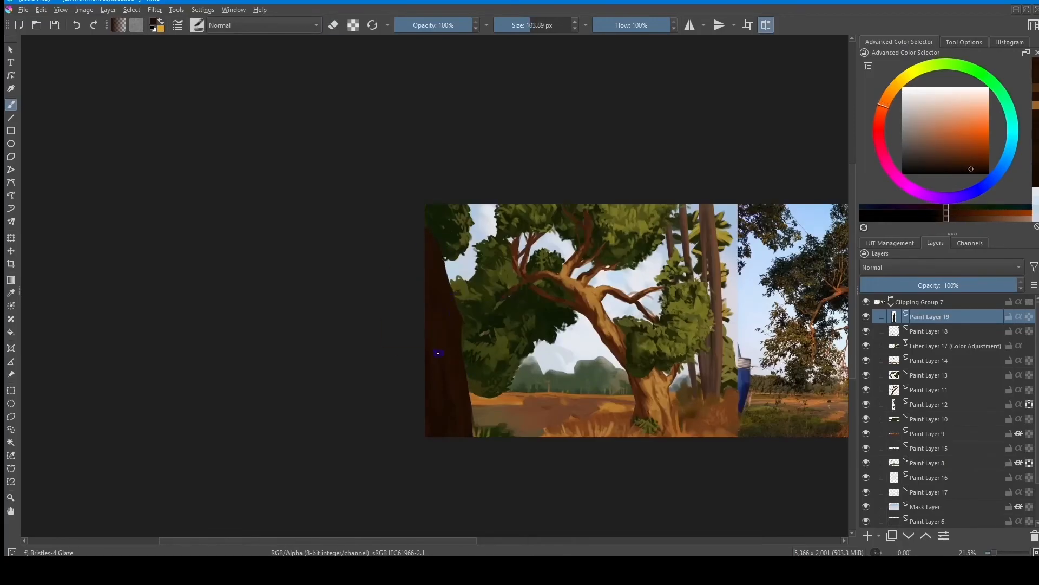
{"action": "scroll", "coordinate": [491, 334], "scroll_direction": "down", "scroll_amount": 4}
{"action": "scroll", "coordinate": [551, 345], "scroll_direction": "up", "scroll_amount": 3}
Step: Identify the layer holding the background palm trunks and add a new paint layer above Paint Layer 12
{"action": "key", "text": "r"}
{"action": "left_click", "coordinate": [532, 330]}
{"action": "left_click", "coordinate": [865, 404]}
{"action": "left_click", "coordinate": [866, 404]}
{"action": "left_click", "coordinate": [915, 406]}
{"action": "left_click", "coordinate": [869, 536]}
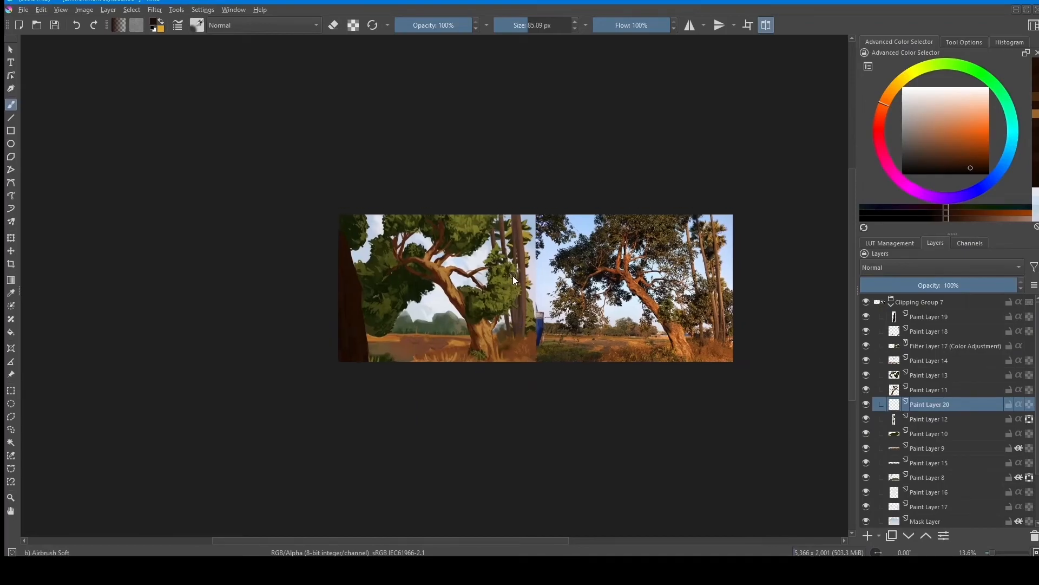
Step: Enable inherit alpha on Paint Layer 20 and lay a vertical pale orange gradient rising from the painting's base
{"action": "left_click", "coordinate": [11, 280]}
{"action": "left_click_drag", "start_coordinate": [553, 379], "coordinate": [552, 206]}
{"action": "key", "text": "ctrl+z"}
{"action": "left_click", "coordinate": [1019, 405]}
{"action": "left_click_drag", "start_coordinate": [528, 390], "coordinate": [528, 249]}
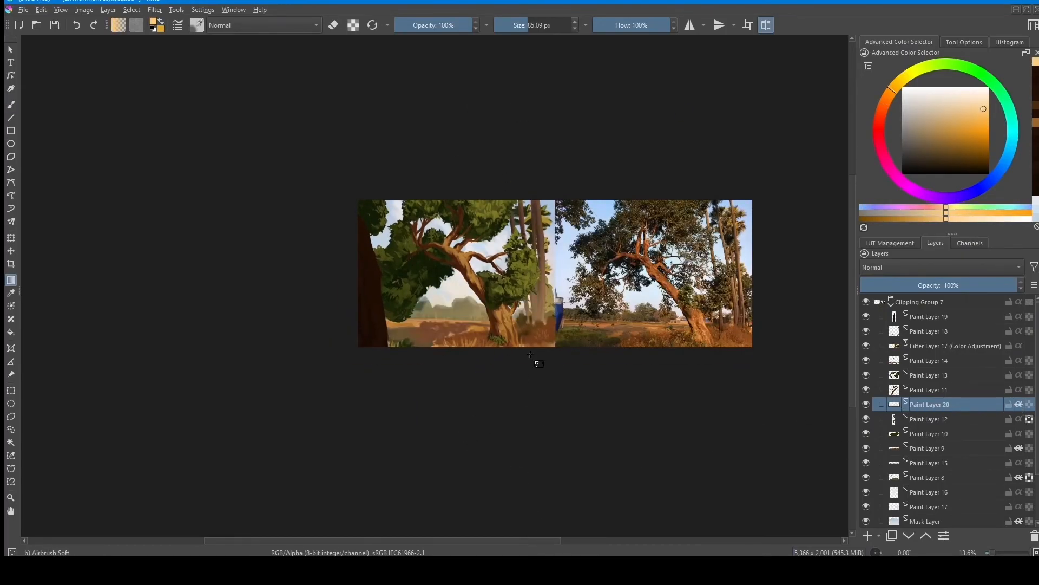
Step: Erase parts of the pale orange gradient over the ground and palm trunks with a large Airbrush Soft, and hide Paint Layer 20
{"action": "key", "text": "e"}
{"action": "mouse_move", "coordinate": [466, 331]}
{"action": "left_mouse_down"}
{"action": "mouse_move", "coordinate": [453, 348]}
{"action": "mouse_move", "coordinate": [475, 339]}
{"action": "left_mouse_up"}
{"action": "mouse_move", "coordinate": [457, 328]}
{"action": "left_mouse_down"}
{"action": "mouse_move", "coordinate": [412, 324]}
{"action": "mouse_move", "coordinate": [460, 327]}
{"action": "left_mouse_up"}
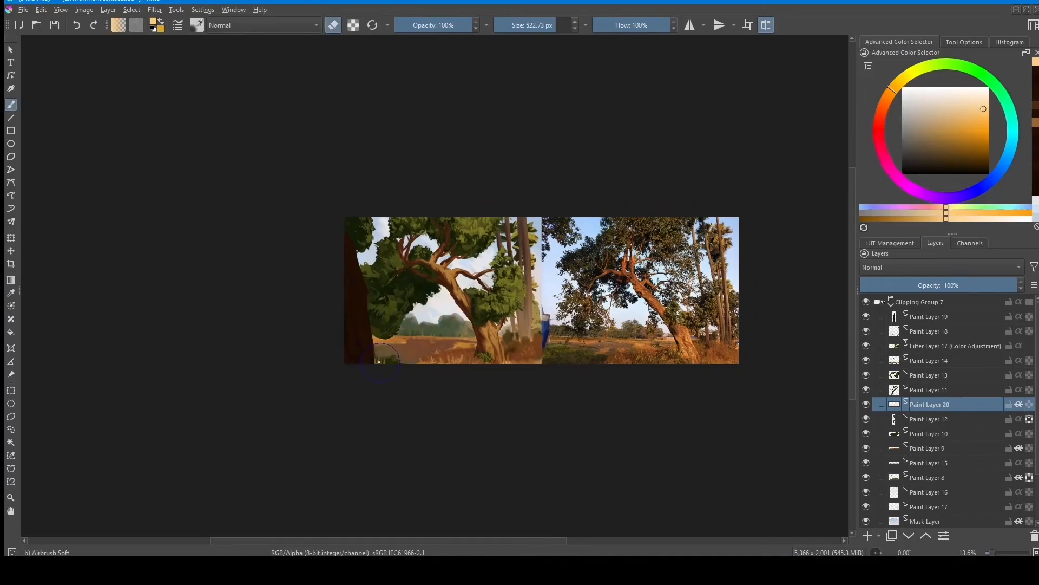
{"action": "mouse_move", "coordinate": [515, 282]}
{"action": "left_mouse_down"}
{"action": "mouse_move", "coordinate": [512, 316]}
{"action": "mouse_move", "coordinate": [543, 316]}
{"action": "left_mouse_up"}
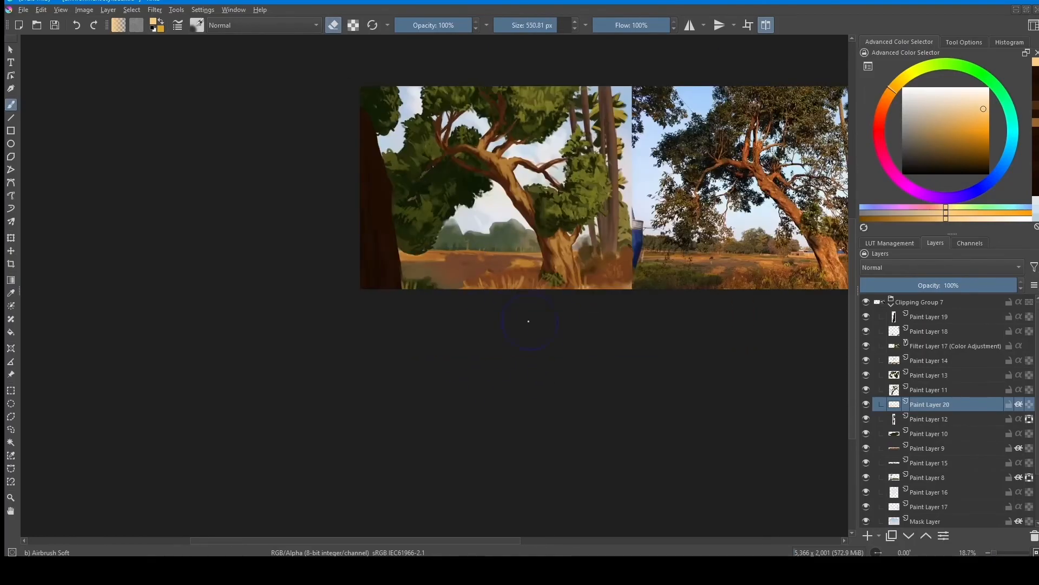
{"action": "left_click_drag", "start_coordinate": [635, 245], "coordinate": [620, 313]}
{"action": "left_click_drag", "start_coordinate": [620, 313], "coordinate": [535, 371]}
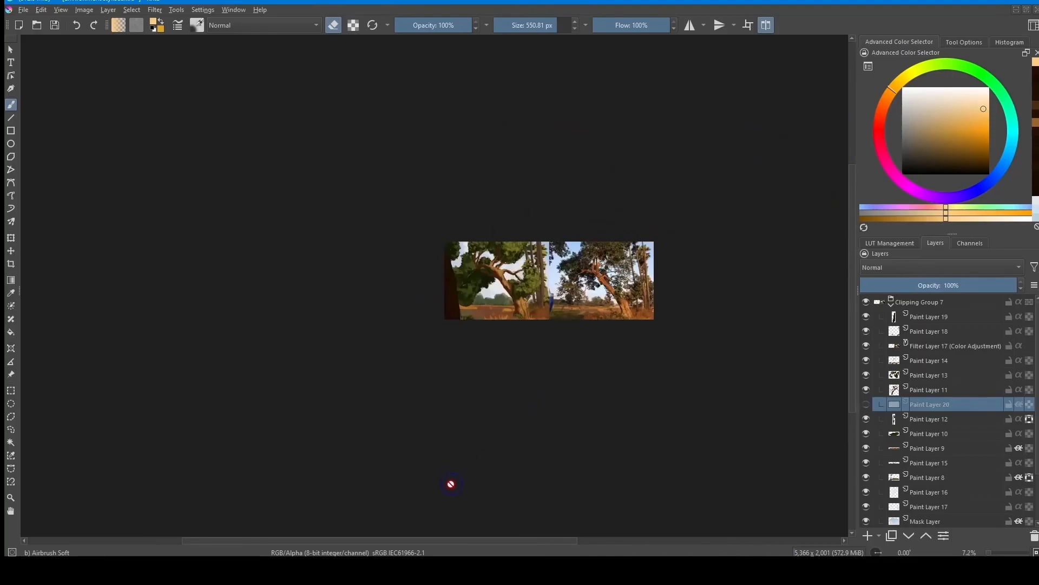
{"action": "left_click_drag", "start_coordinate": [451, 484], "coordinate": [506, 462]}
Step: Crop the canvas to the painting, removing the reference photo
{"action": "left_click_drag", "start_coordinate": [596, 345], "coordinate": [553, 326]}
{"action": "key", "text": "c"}
{"action": "left_click_drag", "start_coordinate": [699, 243], "coordinate": [489, 243]}
{"action": "key", "text": "Return"}
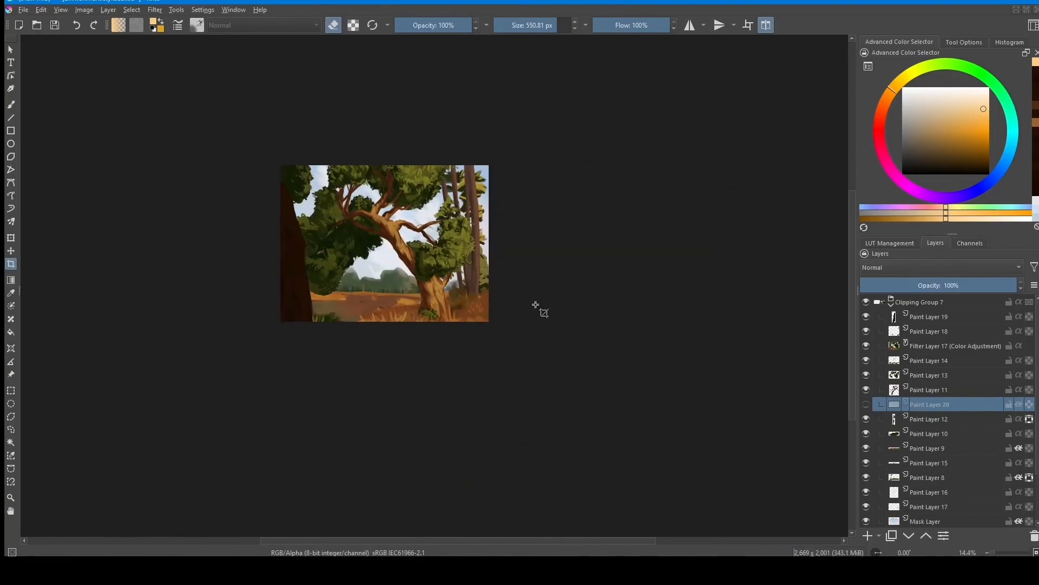
{"action": "left_click_drag", "start_coordinate": [560, 261], "coordinate": [601, 244]}
Step: Add a new paint layer above Paint Layer 19 and set up the Ink-3 Gpen brush with white for signing the lower corner
{"action": "key", "text": "b"}
{"action": "left_click_drag", "start_coordinate": [520, 304], "coordinate": [558, 276]}
{"action": "left_click_drag", "start_coordinate": [542, 325], "coordinate": [487, 304]}
{"action": "left_click", "coordinate": [929, 317]}
{"action": "left_click", "coordinate": [867, 536]}
{"action": "left_click", "coordinate": [197, 25]}
{"action": "left_click", "coordinate": [263, 68]}
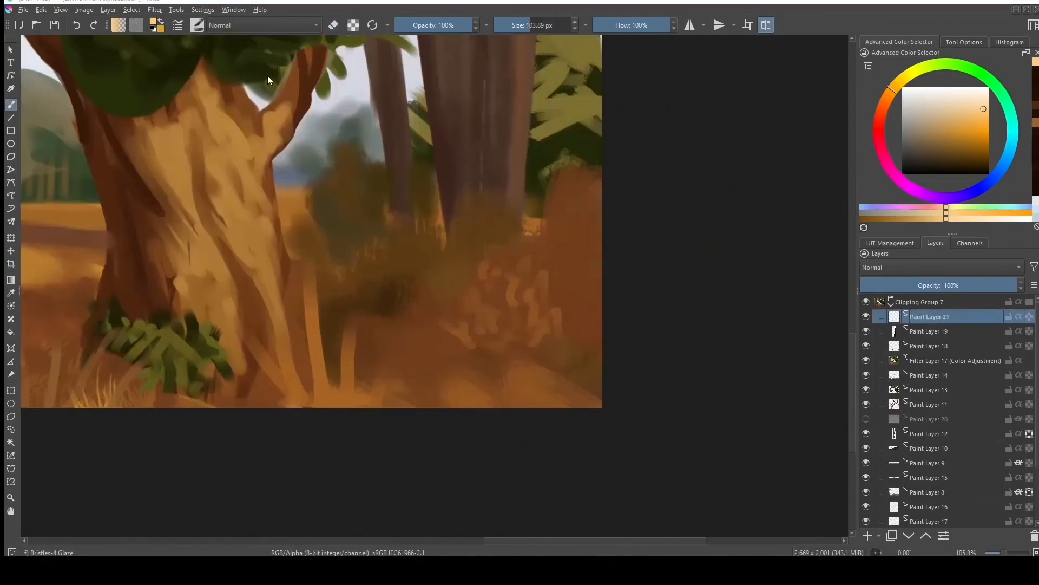
{"action": "left_click", "coordinate": [363, 77]}
{"action": "left_click_drag", "start_coordinate": [567, 403], "coordinate": [574, 352]}
{"action": "left_click", "coordinate": [903, 88]}
Step: Sign the artist's name in white in the painting's lower corner beside the palms and underline it
{"action": "left_click_drag", "start_coordinate": [385, 380], "coordinate": [464, 368]}
{"action": "key", "text": "ctrl+z"}
{"action": "mouse_move", "coordinate": [406, 346]}
{"action": "left_mouse_down"}
{"action": "mouse_move", "coordinate": [508, 358]}
{"action": "mouse_move", "coordinate": [457, 351]}
{"action": "left_mouse_up"}
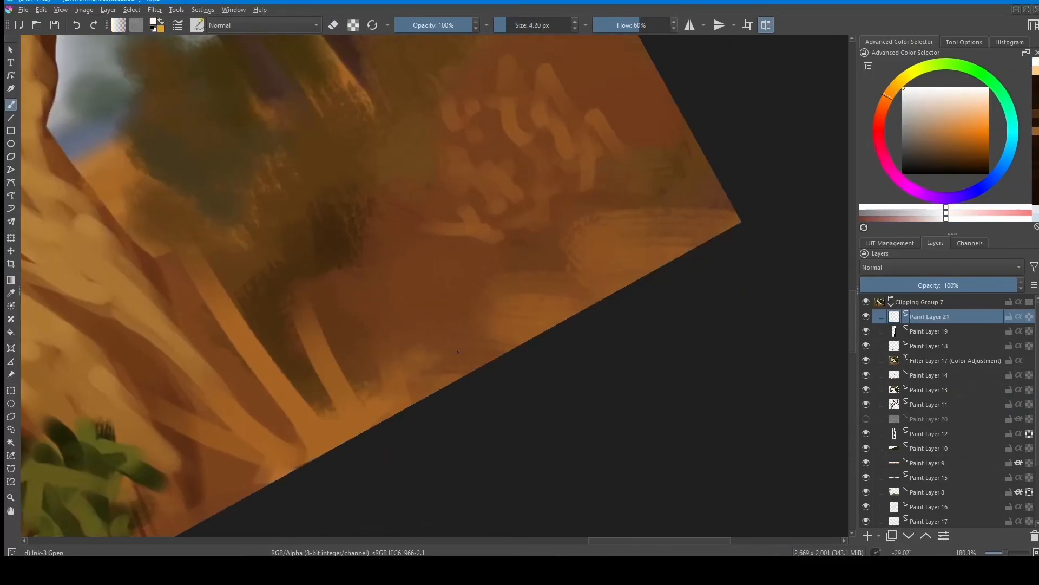
{"action": "left_click_drag", "start_coordinate": [577, 291], "coordinate": [626, 264]}
{"action": "left_click_drag", "start_coordinate": [601, 303], "coordinate": [632, 338]}
{"action": "left_click_drag", "start_coordinate": [573, 368], "coordinate": [564, 342]}
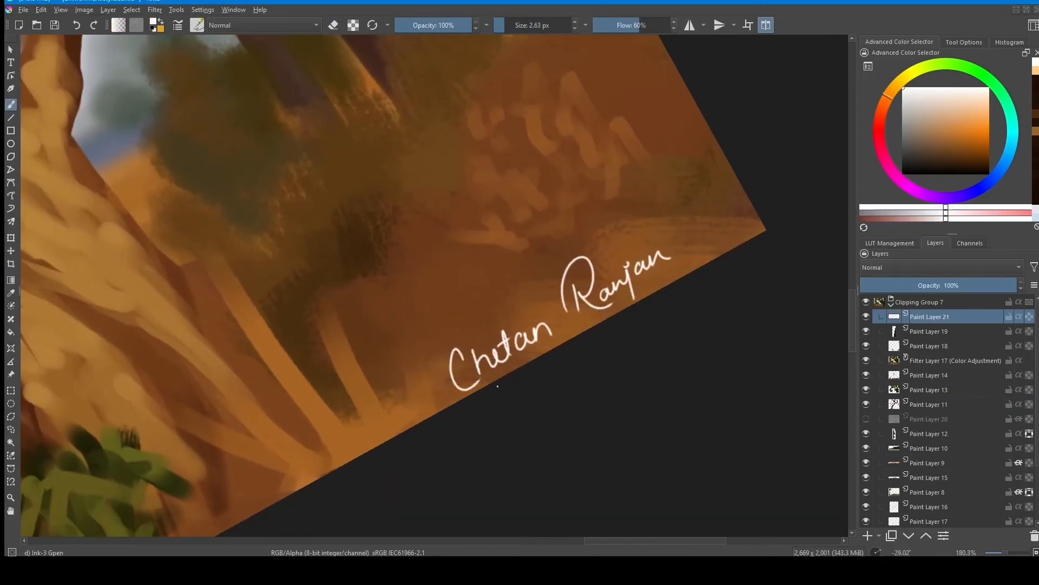
{"action": "left_click_drag", "start_coordinate": [440, 403], "coordinate": [725, 244]}
{"action": "left_click_drag", "start_coordinate": [560, 347], "coordinate": [557, 385]}
{"action": "key", "text": "ctrl+z"}
Step: Move the underlined signature slightly up from the painting's lower edge to make room for a date beneath it
{"action": "key", "text": "ctrl+t"}
{"action": "left_click_drag", "start_coordinate": [568, 320], "coordinate": [561, 310]}
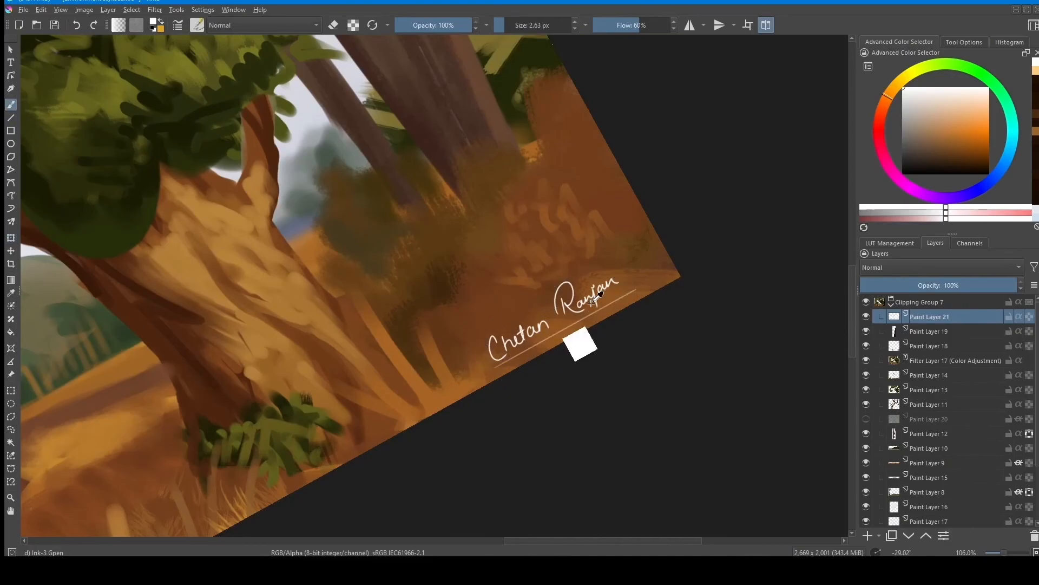
{"action": "scroll", "coordinate": [593, 298], "scroll_direction": "down", "scroll_amount": 1}
{"action": "key", "text": "ctrl+t"}
Step: Write the date 5/03/22 in white beneath the underlined signature
{"action": "scroll", "coordinate": [613, 338], "scroll_direction": "up", "scroll_amount": 5}
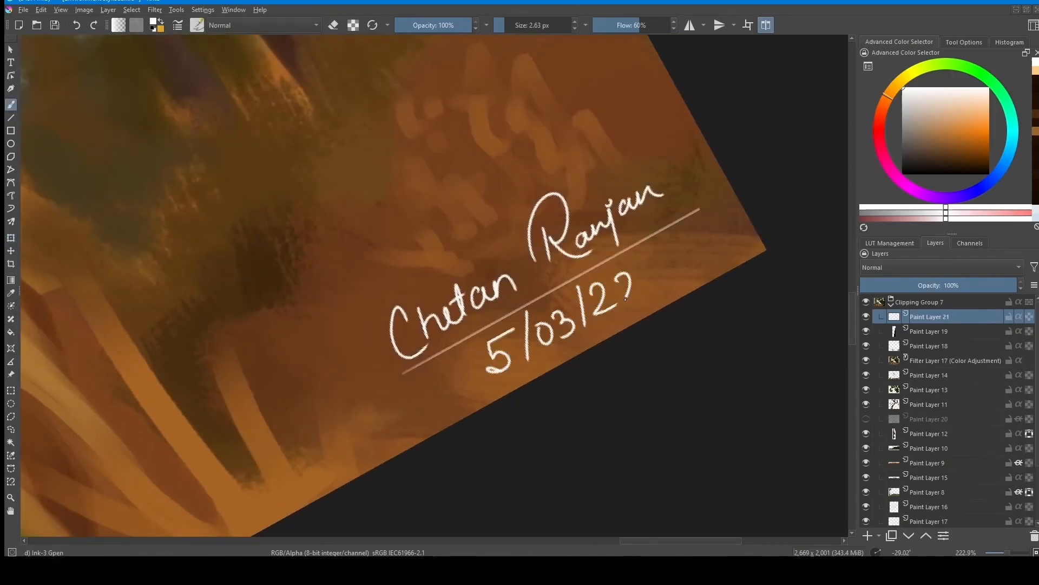
{"action": "left_click_drag", "start_coordinate": [628, 275], "coordinate": [648, 295]}
Step: Reset the canvas rotation, toggle the mirrored view, and transform and reposition the signature together with its date
{"action": "scroll", "coordinate": [622, 314], "scroll_direction": "down", "scroll_amount": 12}
{"action": "key", "text": "5"}
{"action": "key", "text": "m"}
{"action": "scroll", "coordinate": [426, 341], "scroll_direction": "up", "scroll_amount": 7}
{"action": "key", "text": "ctrl+t"}
{"action": "key", "text": "b"}
{"action": "scroll", "coordinate": [557, 404], "scroll_direction": "down", "scroll_amount": 5}
{"action": "key", "text": "ctrl+t"}
{"action": "left_click_drag", "start_coordinate": [289, 403], "coordinate": [655, 403]}
{"action": "key", "text": "Return"}
{"action": "mouse_move", "coordinate": [611, 243]}
{"action": "left_mouse_down"}
{"action": "mouse_move", "coordinate": [588, 262]}
{"action": "mouse_move", "coordinate": [565, 236]}
{"action": "left_mouse_up"}
{"action": "key", "text": "b"}
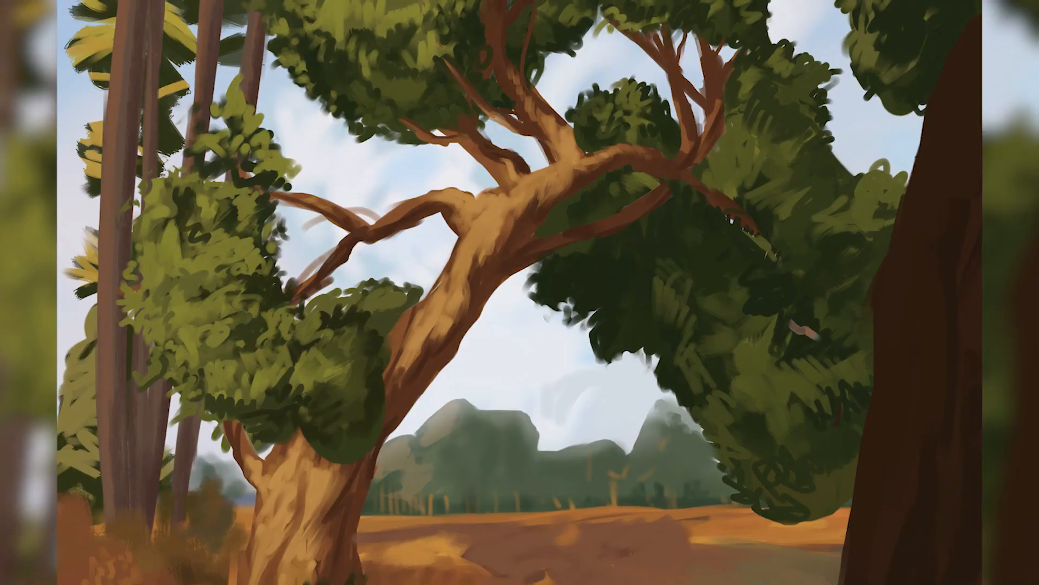